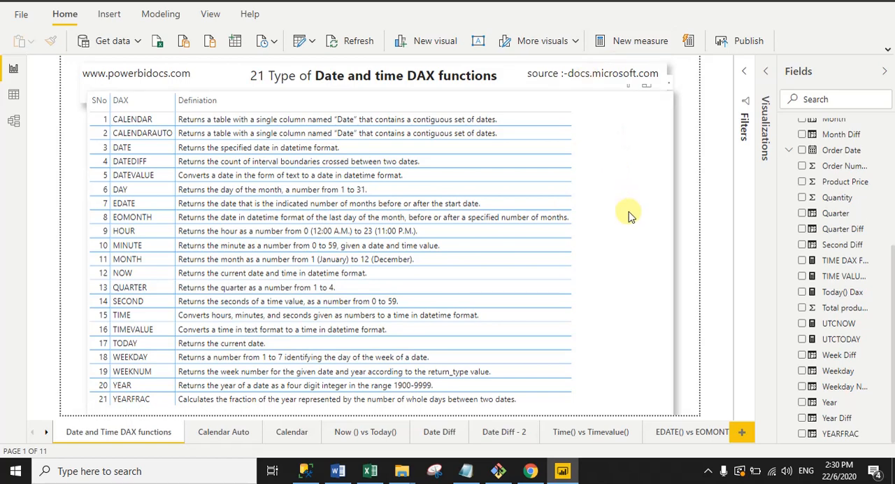
# - View the Calendar Auto report page, and switch to Sheet1 of the Excel workbook
pyautogui.click(234, 435)
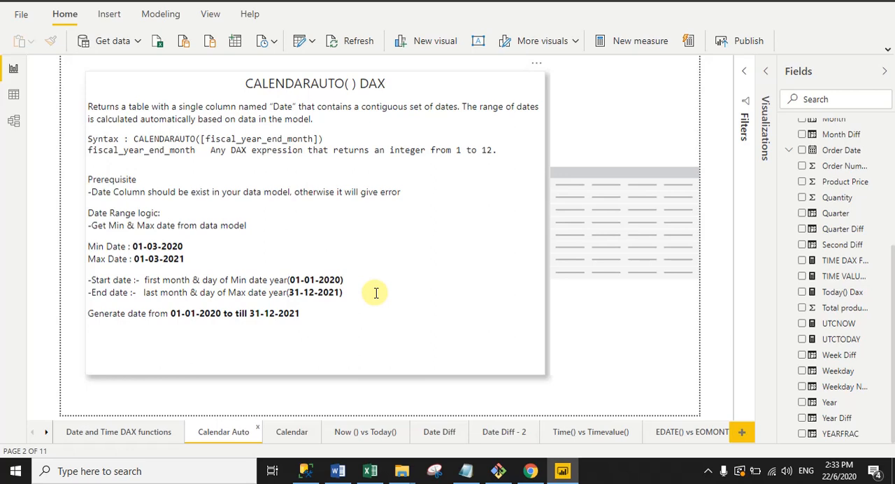
pyautogui.click(370, 471)
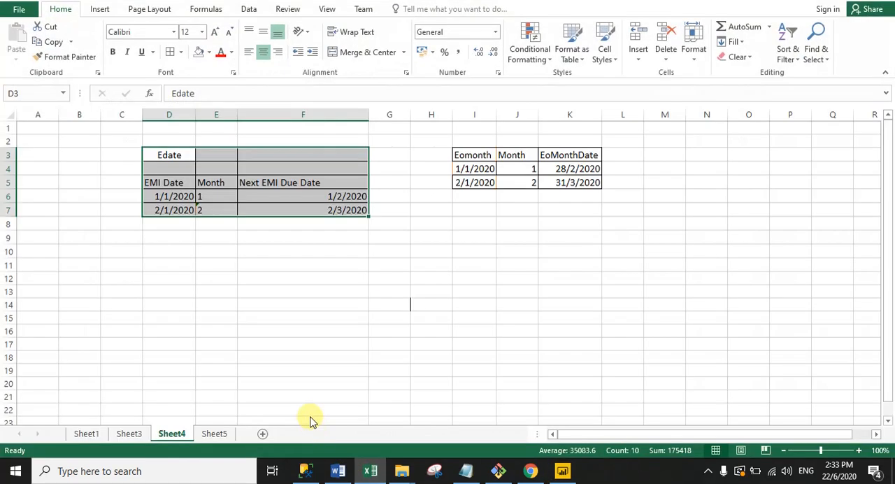
pyautogui.click(86, 434)
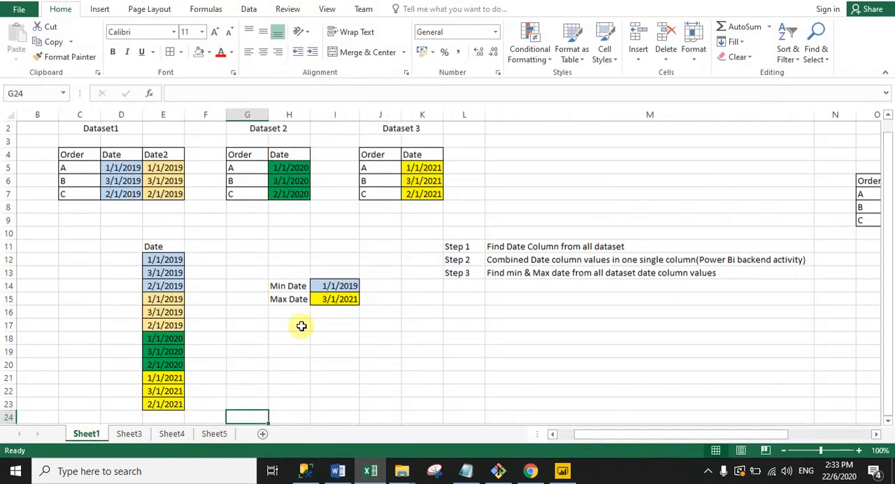
# - Examine the Dataset1, Dataset 2 and Dataset 3 tables on Sheet1, individually and as one block
pyautogui.click(82, 126)
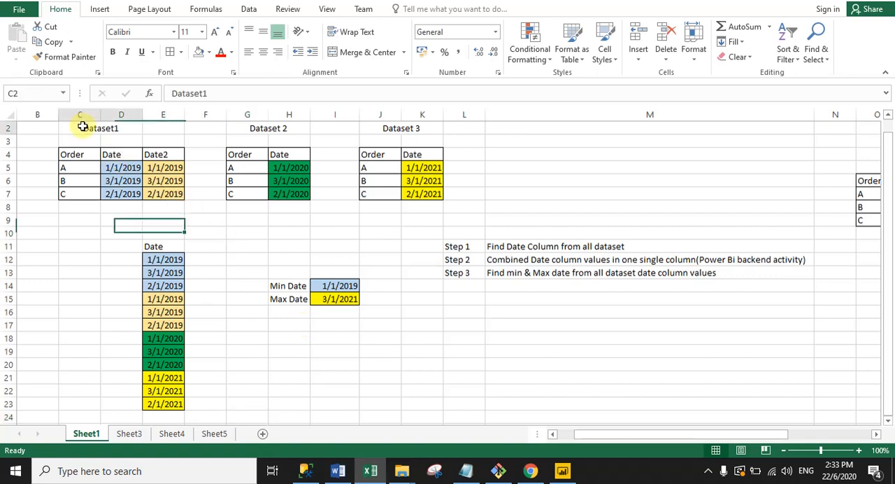
pyautogui.moveTo(82, 127); pyautogui.dragTo(176, 181)
pyautogui.click(242, 129)
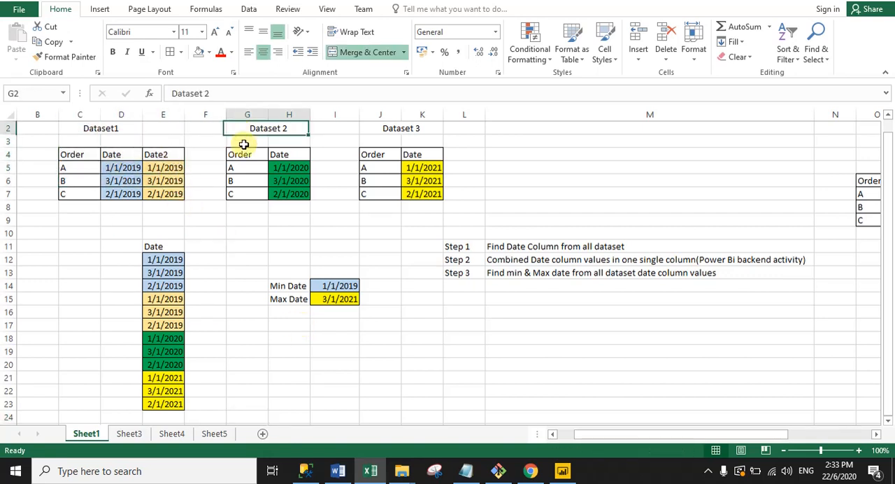
pyautogui.moveTo(244, 144); pyautogui.dragTo(288, 194)
pyautogui.moveTo(388, 128); pyautogui.dragTo(429, 195)
pyautogui.click(380, 219)
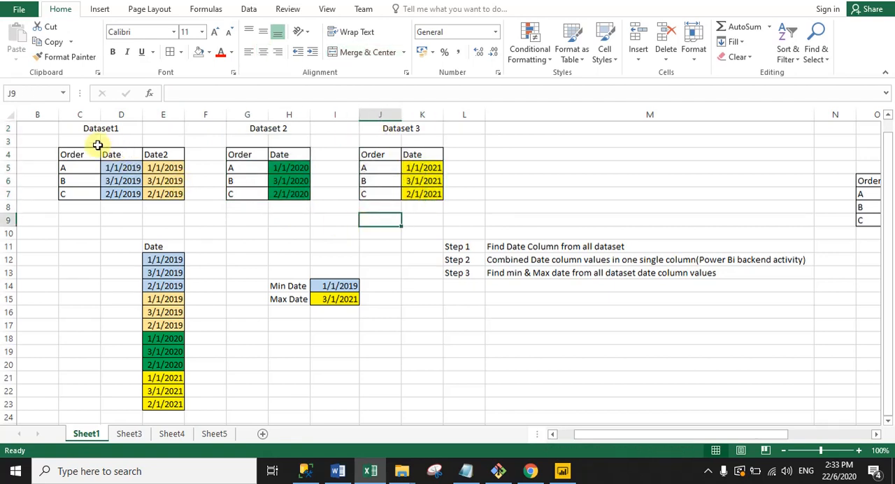
pyautogui.moveTo(100, 128); pyautogui.dragTo(424, 189)
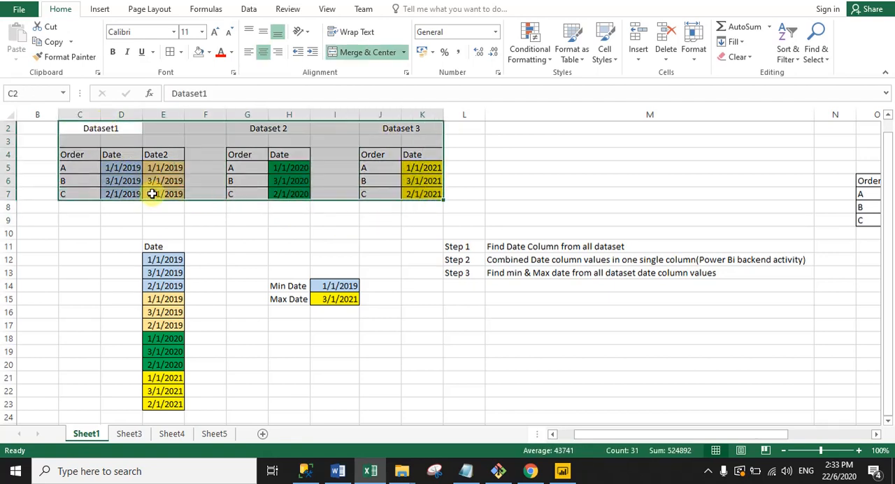
# - Examine the date columns and their values across the three datasets
pyautogui.click(152, 193)
pyautogui.moveTo(112, 156); pyautogui.dragTo(155, 193)
pyautogui.click(282, 156)
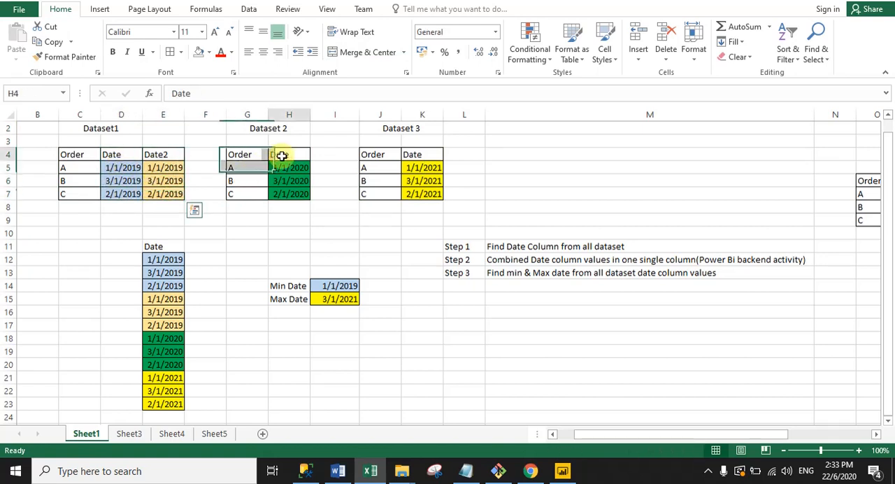
pyautogui.moveTo(282, 156); pyautogui.dragTo(291, 194)
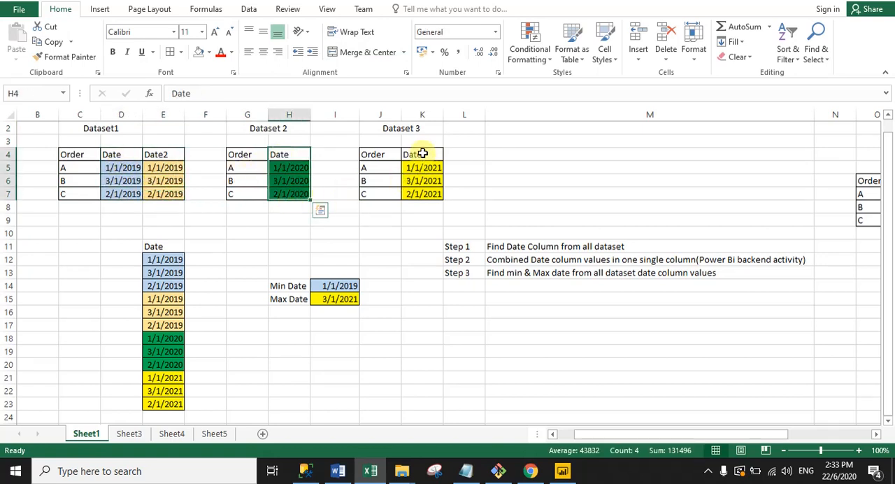
pyautogui.moveTo(423, 154); pyautogui.dragTo(108, 154)
pyautogui.click(188, 219)
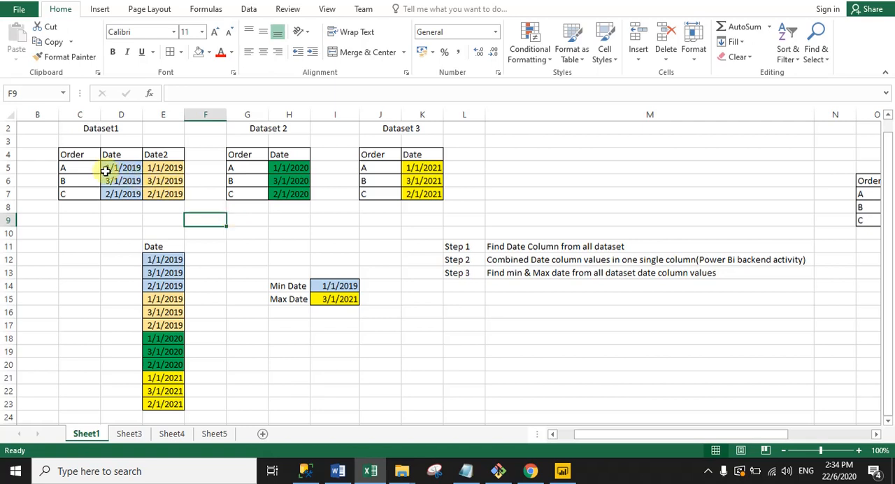
pyautogui.moveTo(110, 168); pyautogui.dragTo(419, 194)
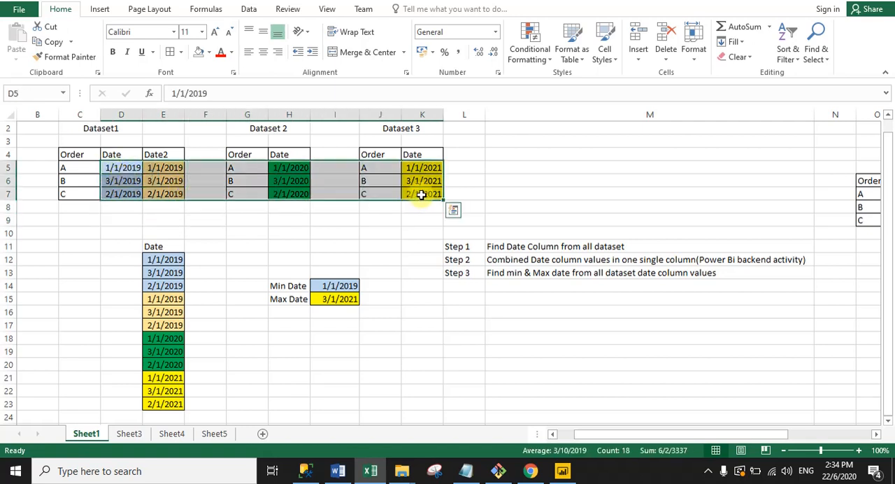
pyautogui.click(480, 220)
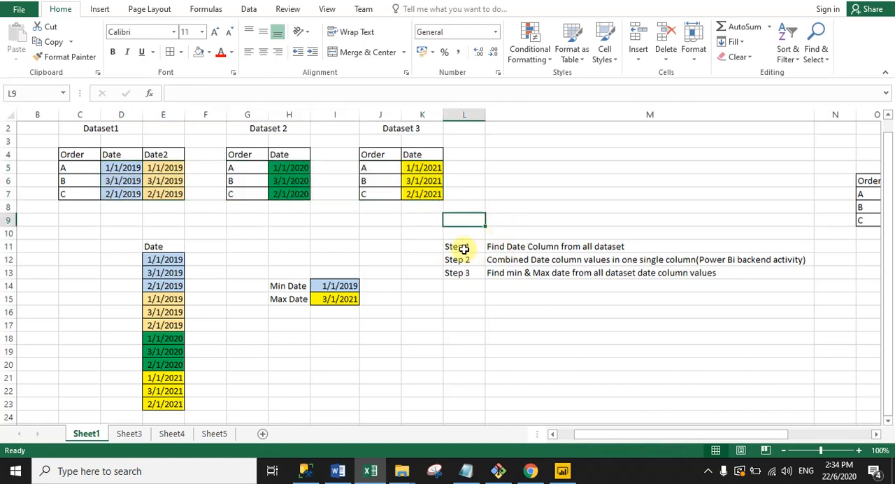
# - Review the Step 1 and Step 2 notes against the combined Date column in E12:E23
pyautogui.moveTo(462, 246); pyautogui.dragTo(516, 248)
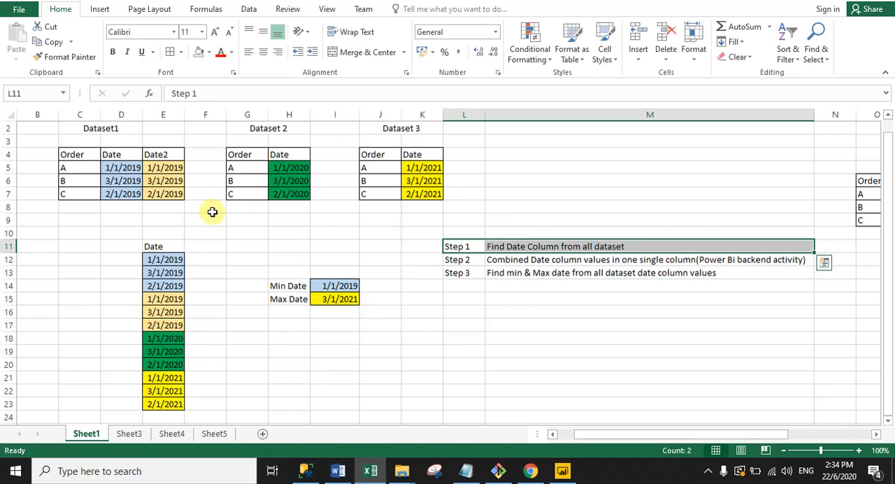
pyautogui.click(525, 257)
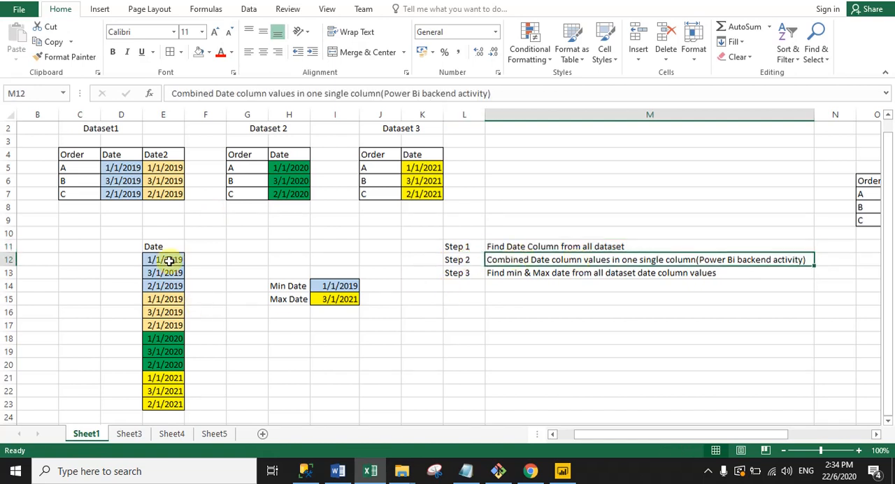
pyautogui.moveTo(167, 260); pyautogui.dragTo(170, 386)
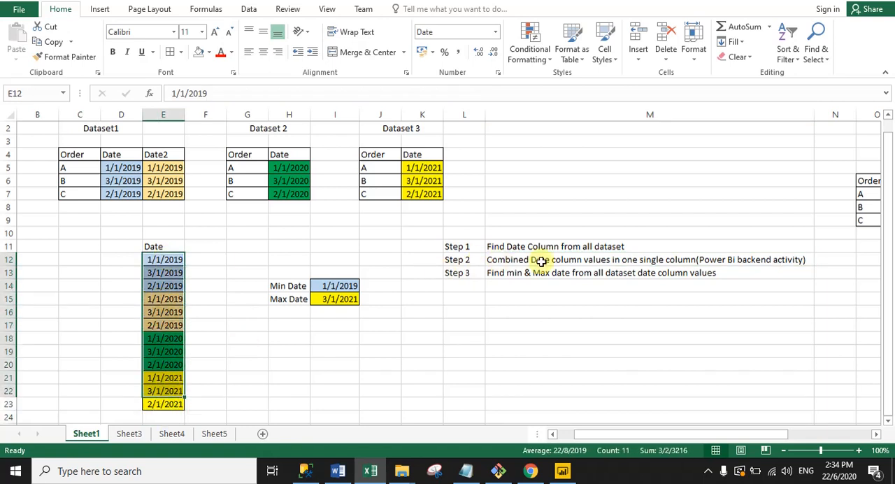
pyautogui.click(488, 260)
pyautogui.moveTo(160, 260); pyautogui.dragTo(150, 402)
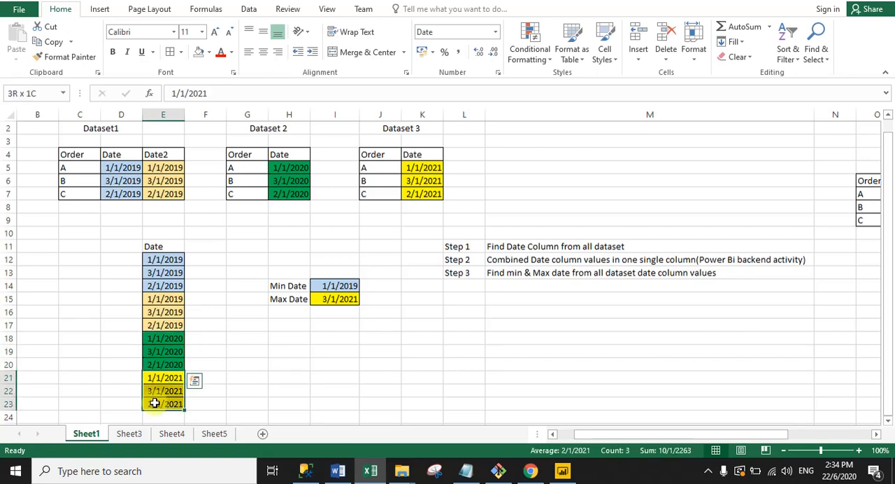
pyautogui.click(220, 404)
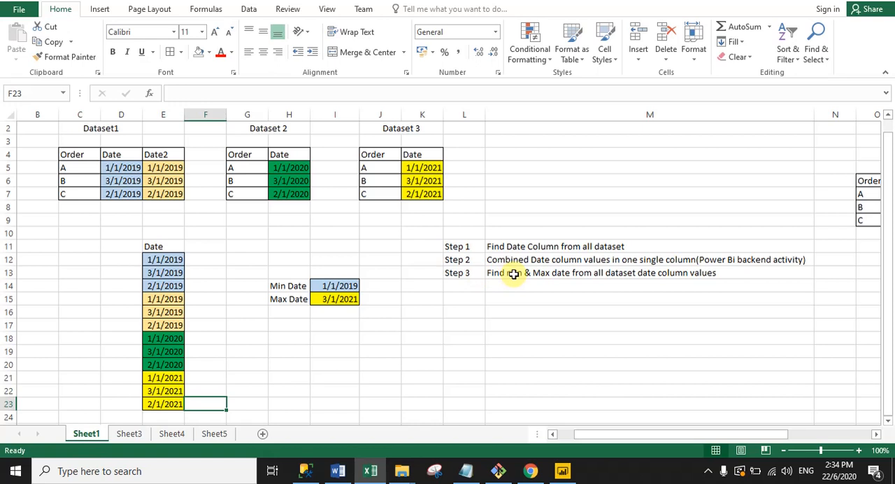
# - Compare the earliest and latest dates in the combined Date column with the Min Date and Max Date cells
pyautogui.click(165, 259)
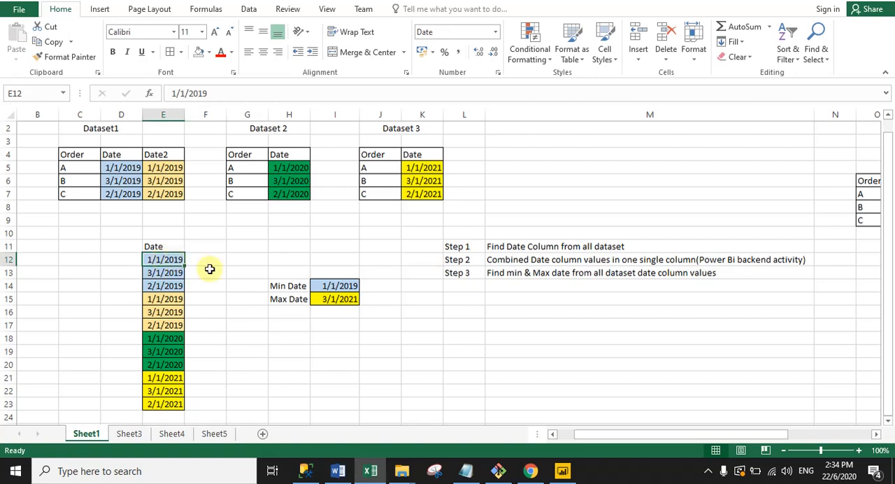
pyautogui.click(325, 286)
pyautogui.click(166, 391)
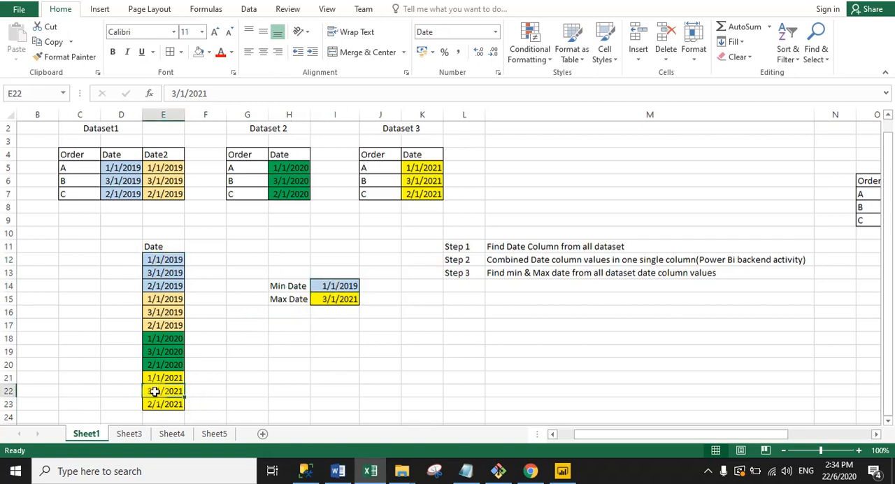
pyautogui.click(339, 299)
pyautogui.click(338, 336)
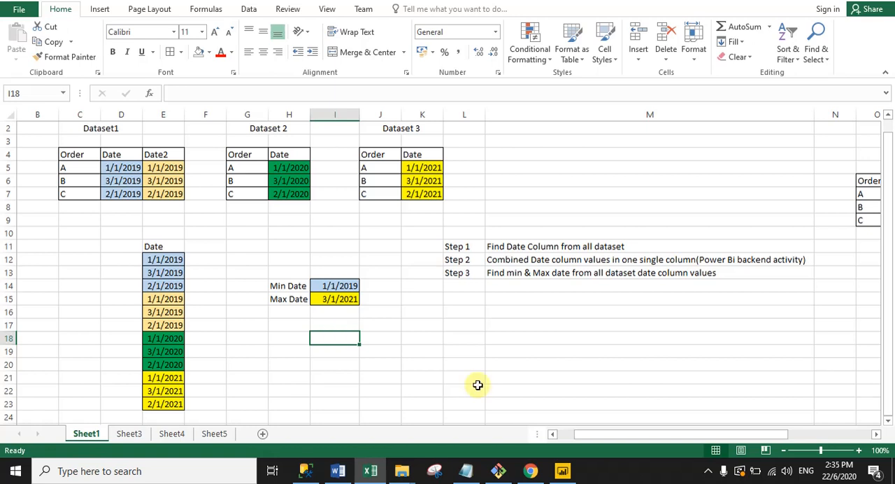
# - Switch to Power BI Desktop and start a new calculated table named "Calednar Auto"
pyautogui.click(562, 471)
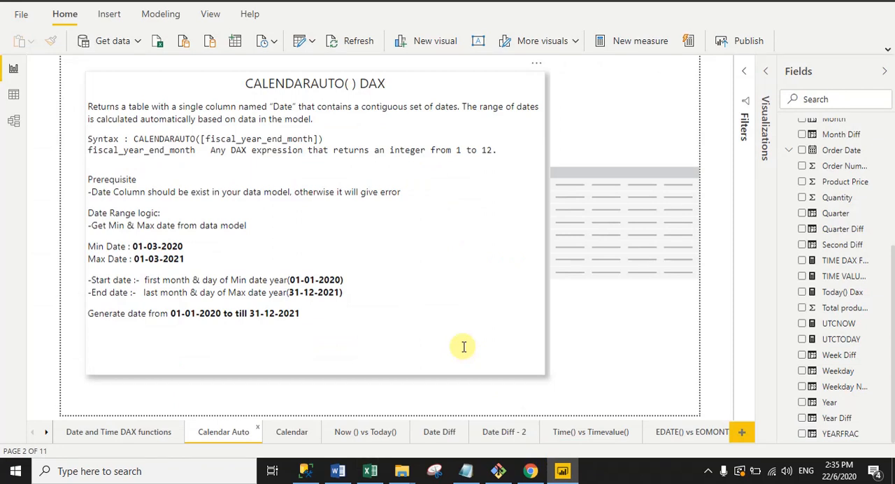
pyautogui.click(161, 16)
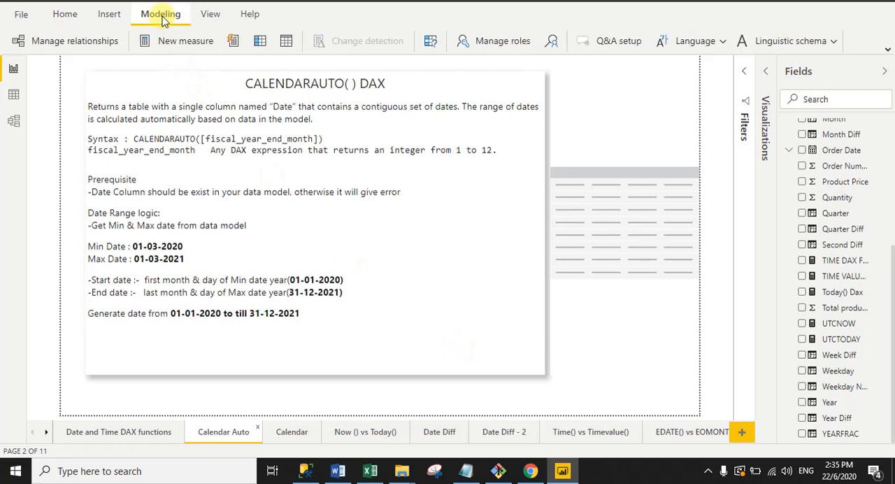
pyautogui.click(286, 43)
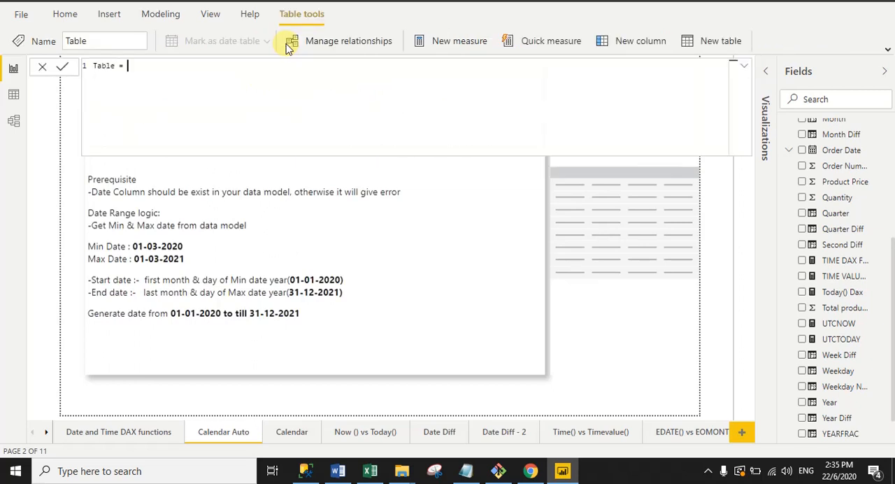
pyautogui.moveTo(114, 67); pyautogui.dragTo(93, 66)
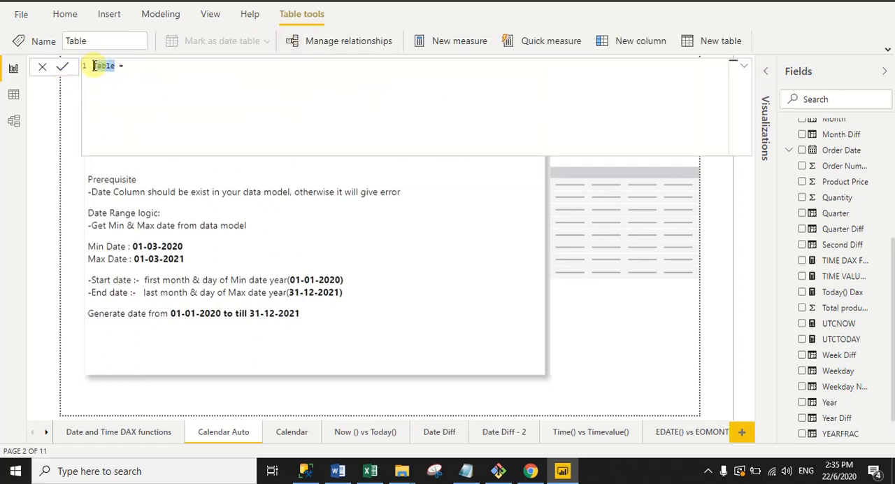
pyautogui.write('Ca')
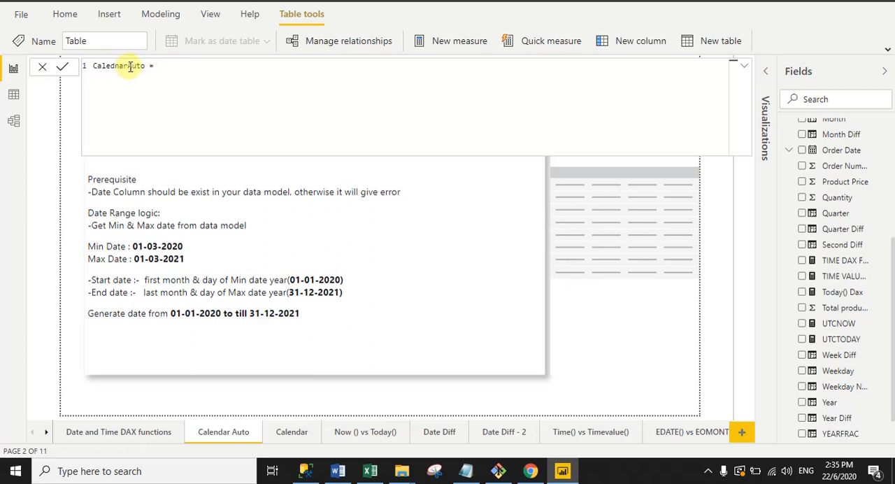
pyautogui.click(128, 66)
pyautogui.click(175, 64)
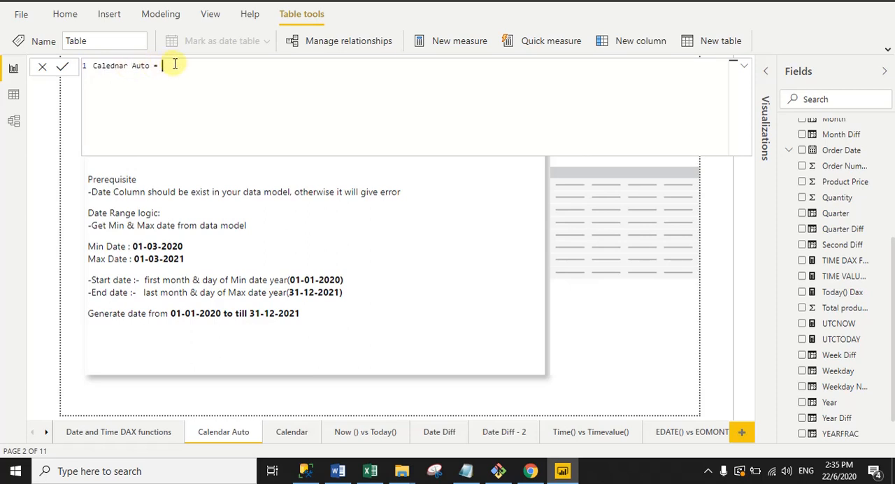
# - Define the new table with the CALENDARAUTO() function, commit the formula and close the formula editor
pyautogui.write('Ca')
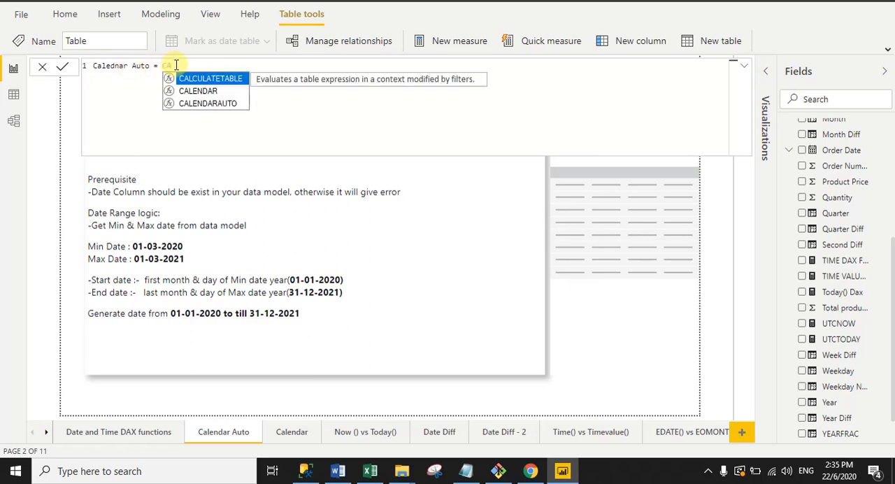
pyautogui.press('Down')
pyautogui.press('Down')
pyautogui.press('Tab')
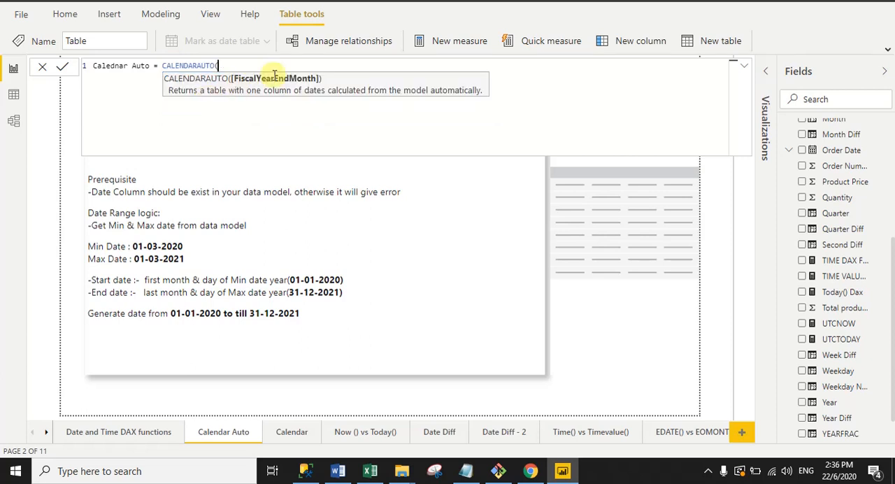
pyautogui.write(')')
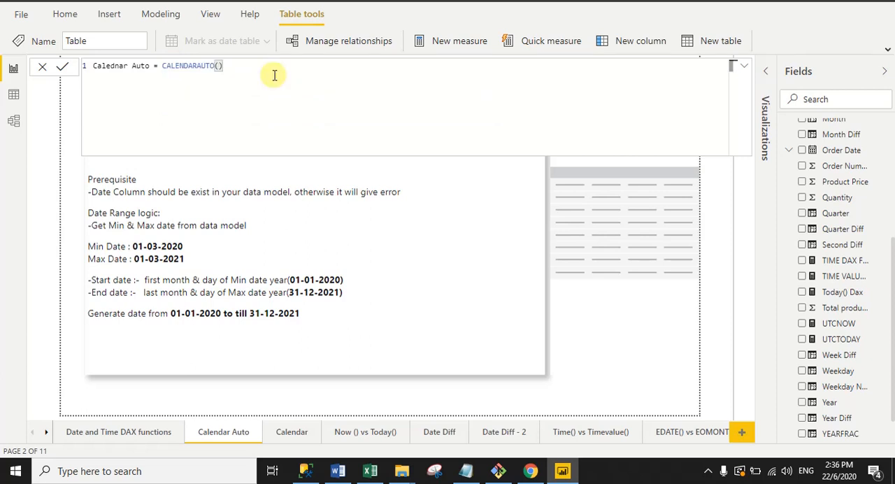
pyautogui.click(62, 69)
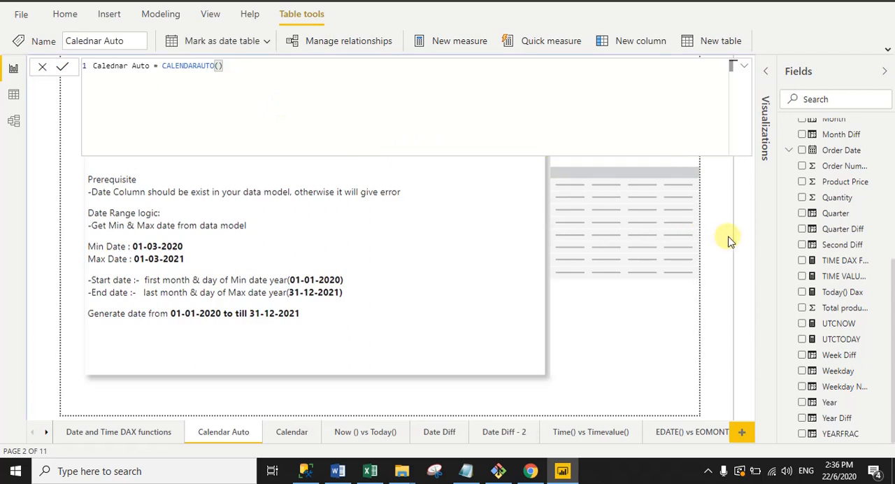
pyautogui.click(41, 66)
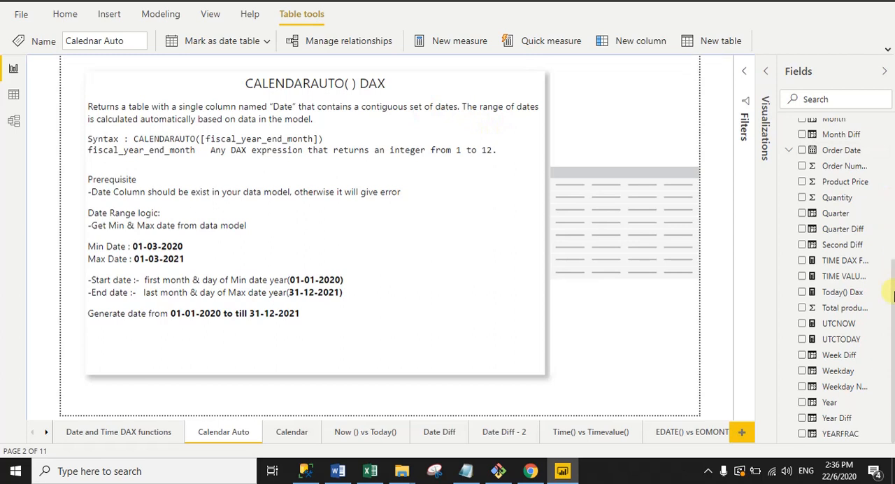
# - Add the Date field of the Calednar Auto table to the empty table visual and show it as plain Date instead of the date hierarchy
pyautogui.moveTo(894, 295); pyautogui.dragTo(884, 114)
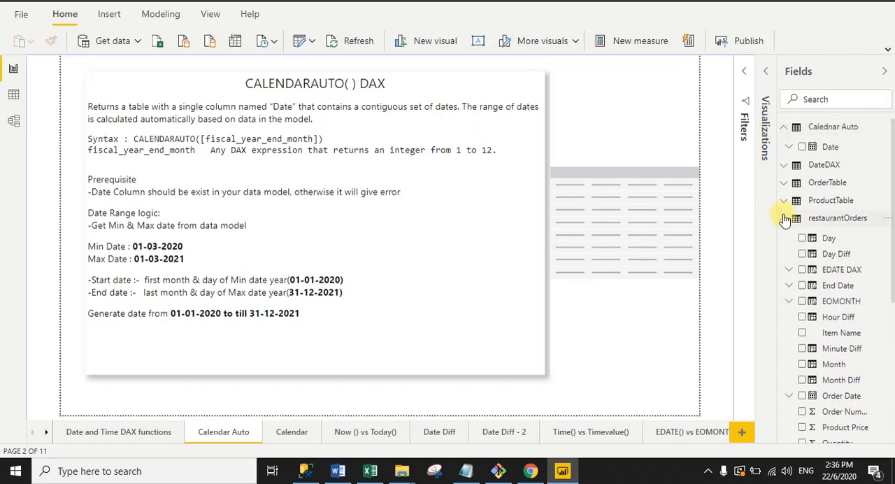
pyautogui.click(785, 218)
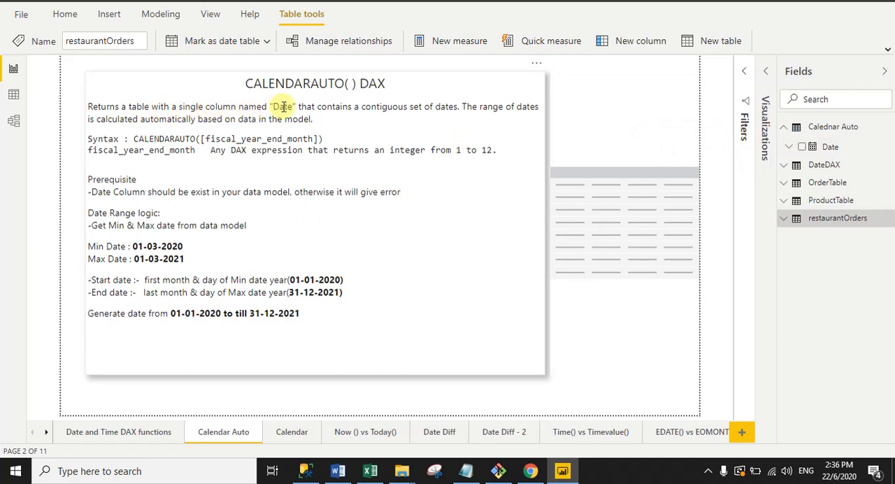
pyautogui.click(639, 208)
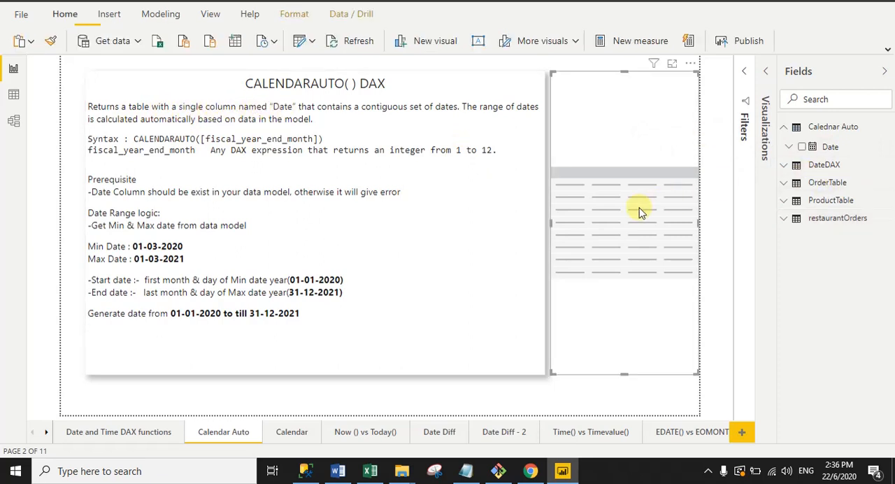
pyautogui.click(766, 71)
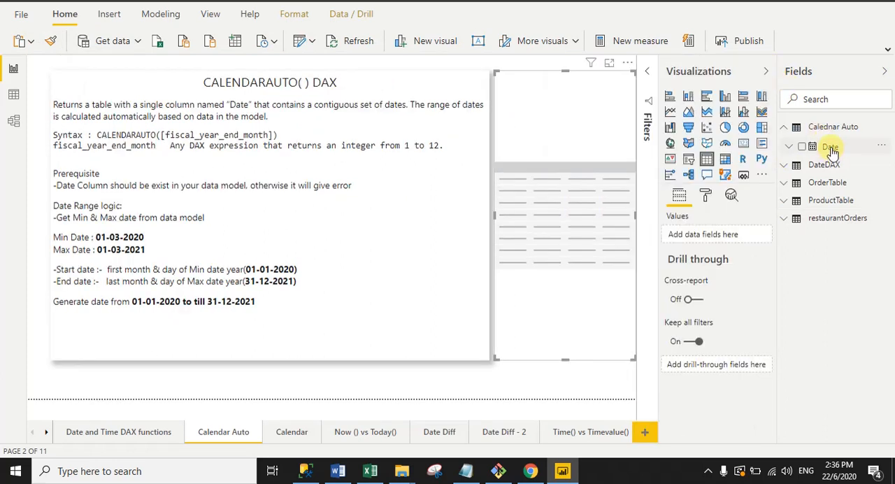
pyautogui.moveTo(832, 152); pyautogui.dragTo(716, 236)
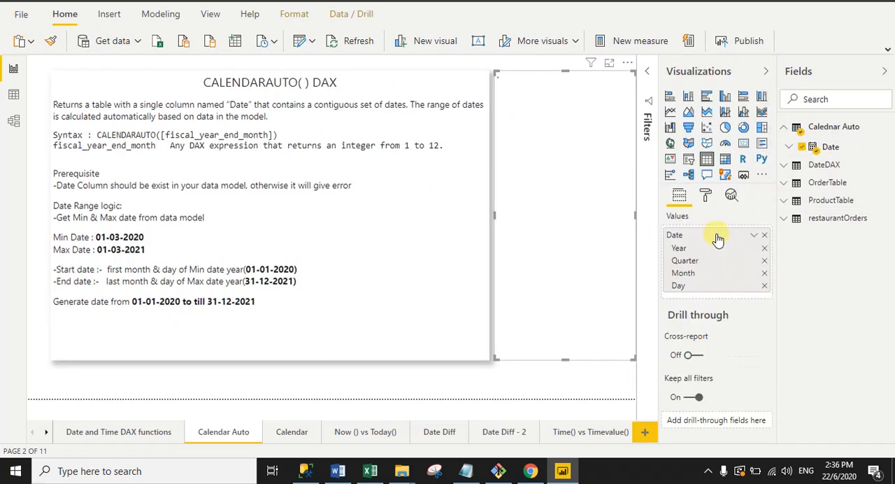
pyautogui.rightClick(676, 238)
pyautogui.click(699, 305)
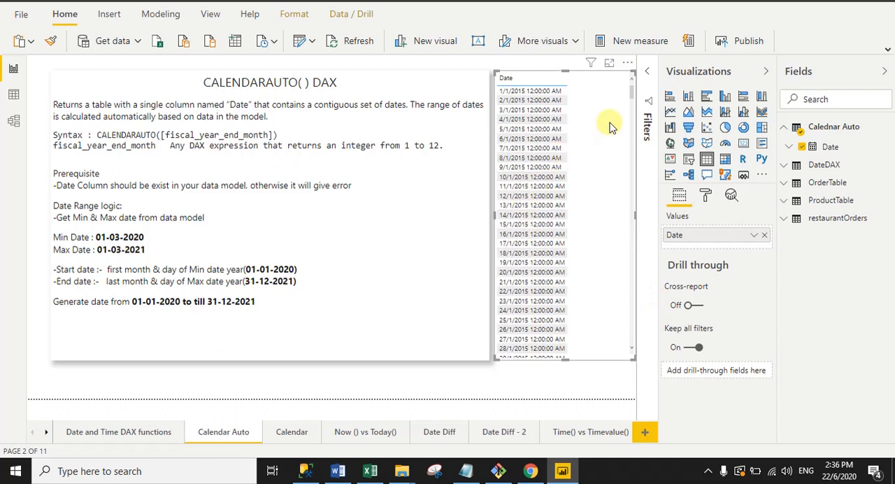
# - Format the Date column of Calednar Auto as 14/03/2001 (dd/mm/yyyy) and collapse the formula editor
pyautogui.click(831, 147)
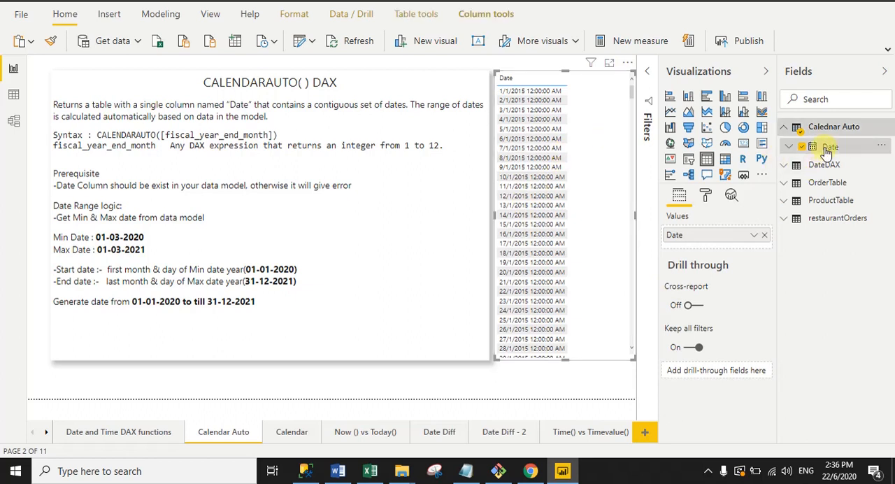
pyautogui.click(380, 40)
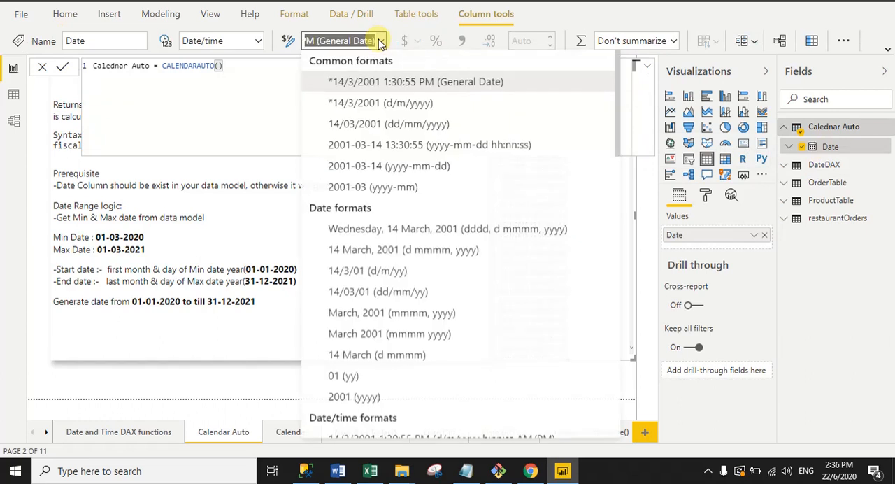
pyautogui.click(382, 131)
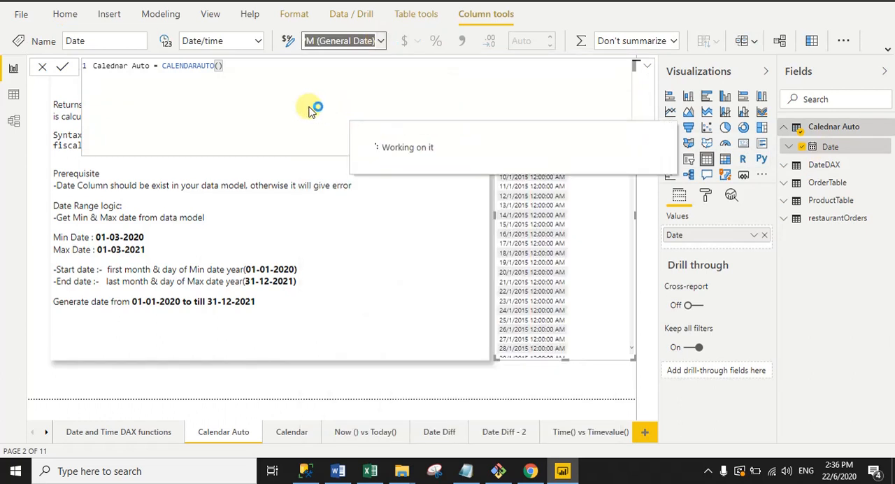
pyautogui.click(647, 66)
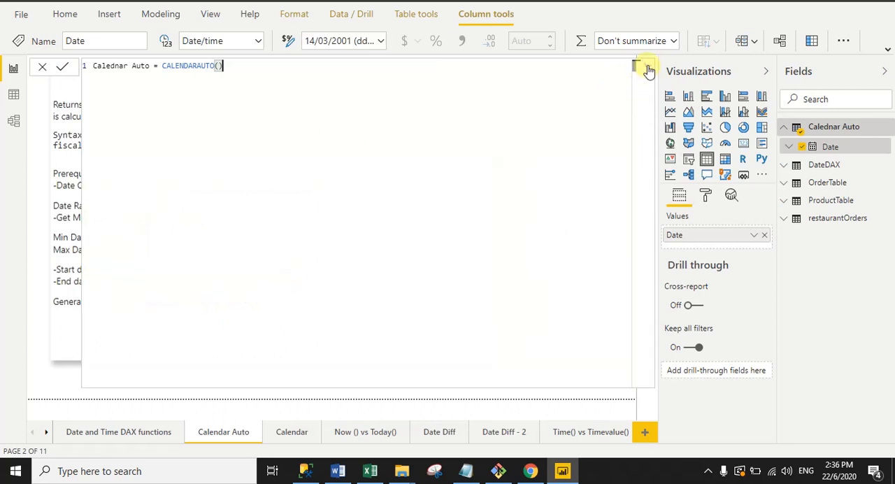
pyautogui.click(647, 66)
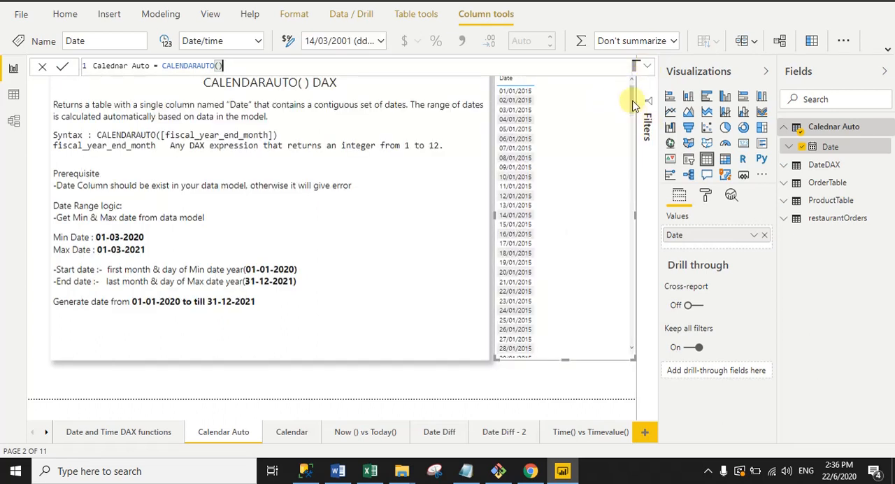
# - Move the date table visual slightly down on the page and sort its dates in descending order
pyautogui.moveTo(631, 96); pyautogui.dragTo(635, 116)
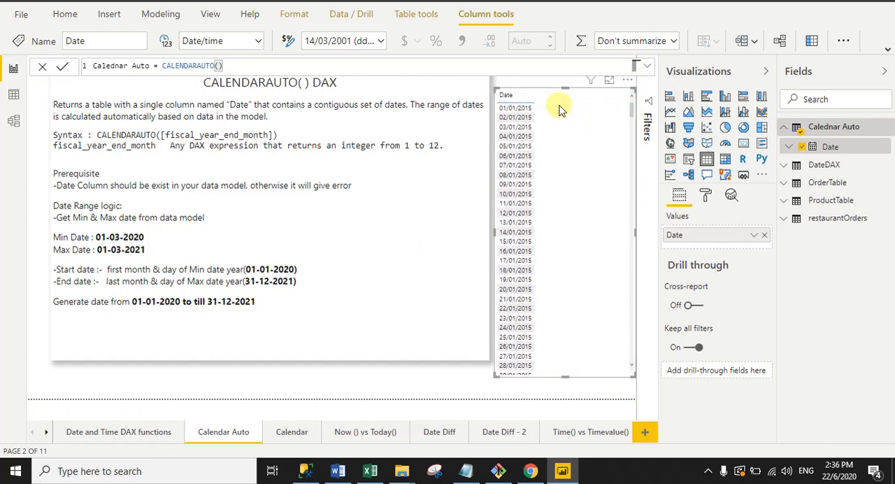
pyautogui.click(627, 81)
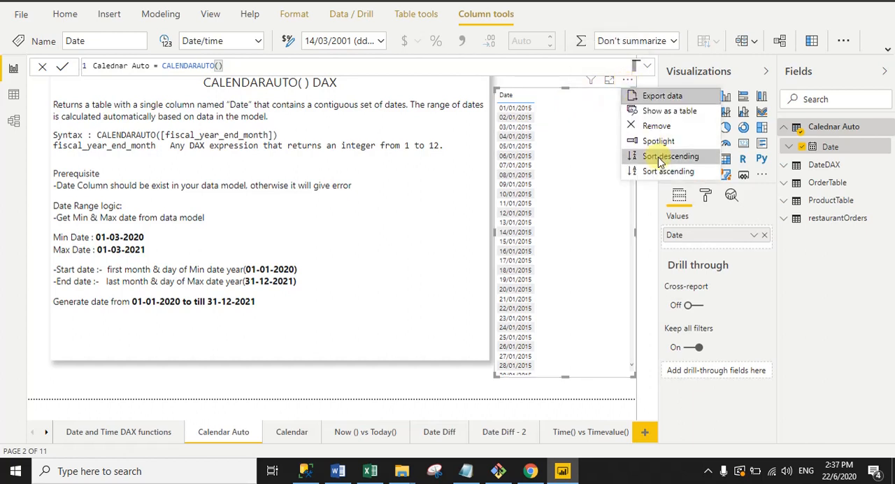
pyautogui.click(633, 156)
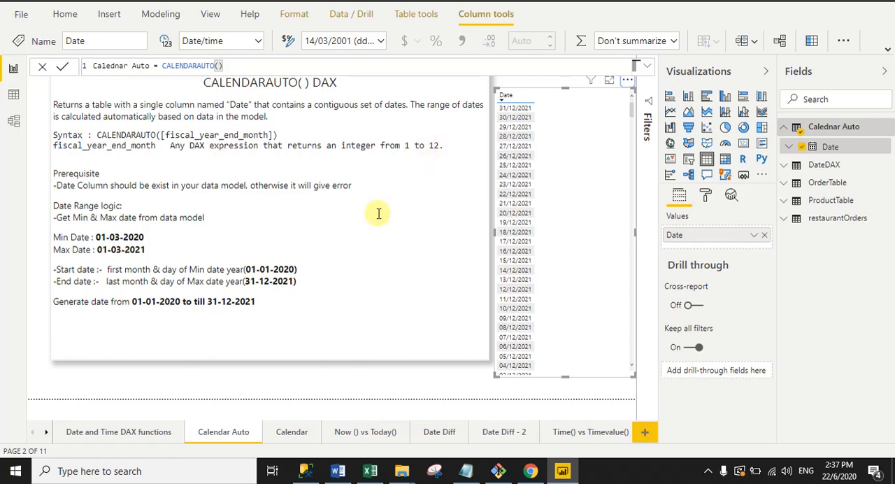
# - Switch to the Excel workbook and examine the fiscal year end month examples on Sheet3
pyautogui.click(368, 469)
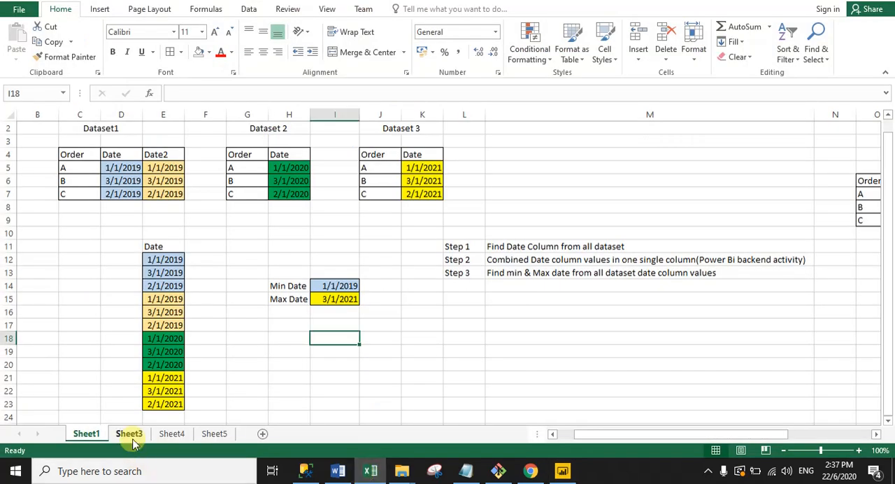
pyautogui.click(132, 435)
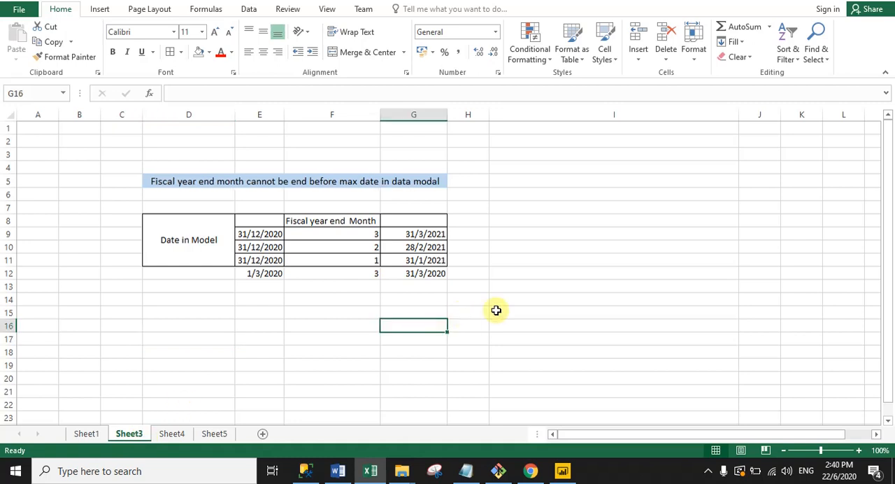
pyautogui.moveTo(496, 312); pyautogui.dragTo(149, 170)
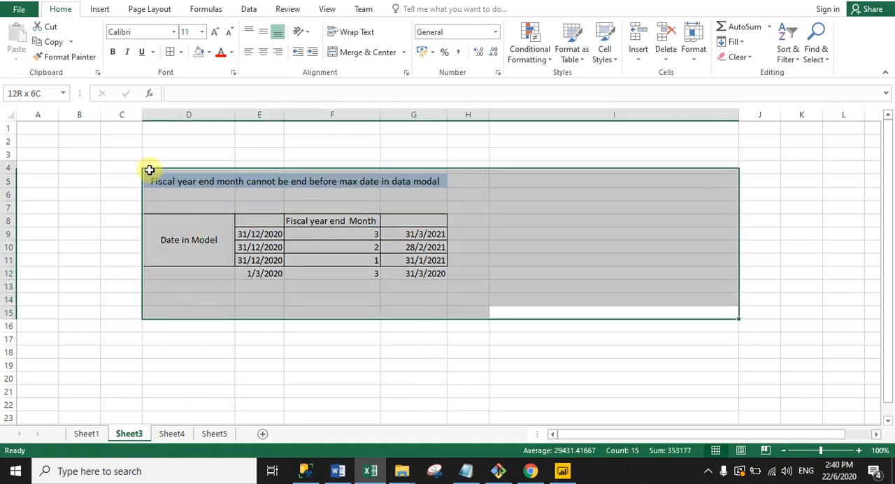
pyautogui.click(164, 333)
pyautogui.moveTo(249, 223); pyautogui.dragTo(253, 272)
pyautogui.click(336, 273)
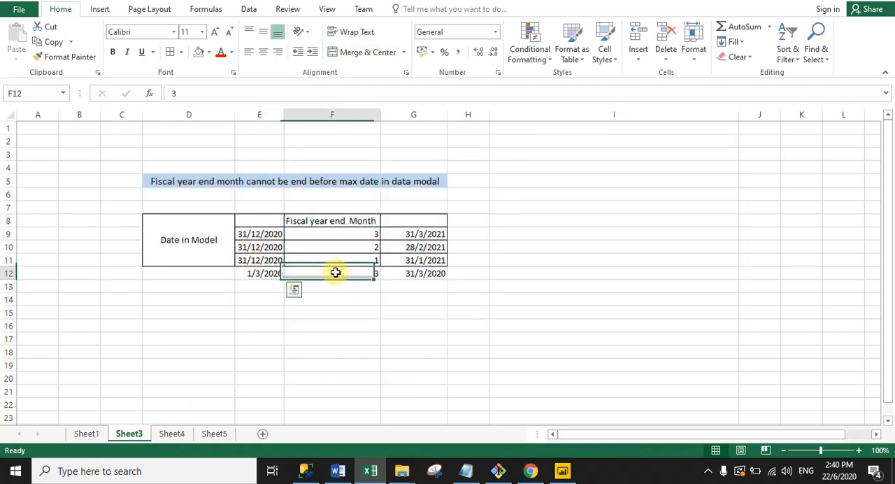
# - Compare the model date, fiscal year end month and resulting end date in row 9 with the rule in D5
pyautogui.click(256, 234)
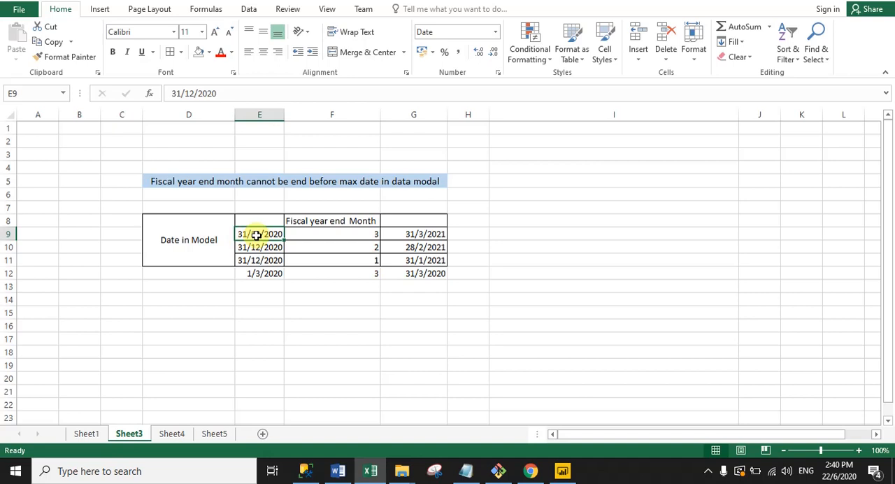
pyautogui.click(330, 235)
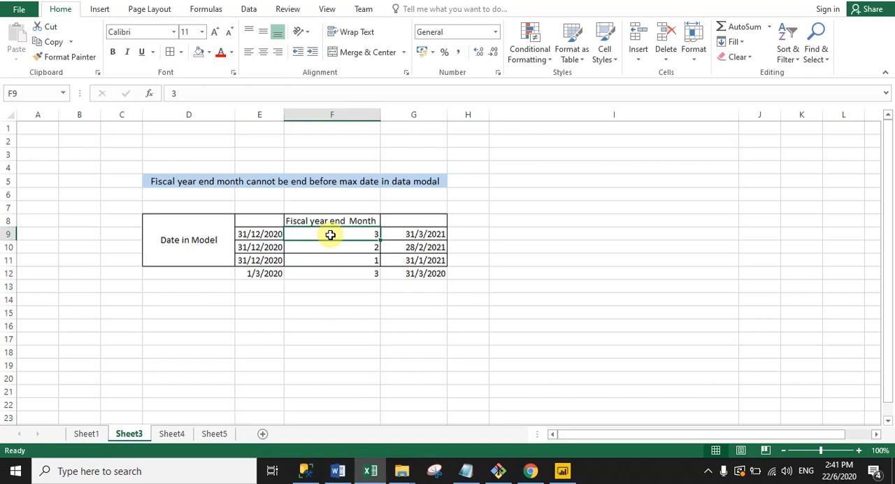
pyautogui.click(253, 234)
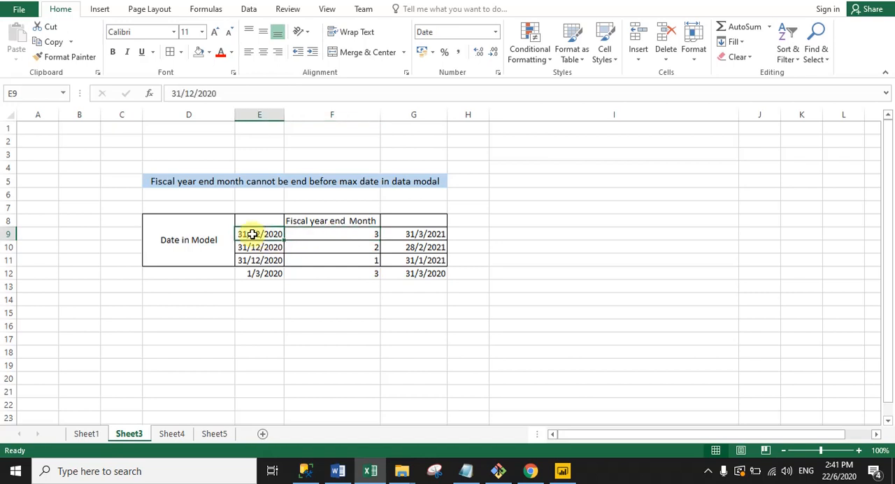
pyautogui.click(181, 181)
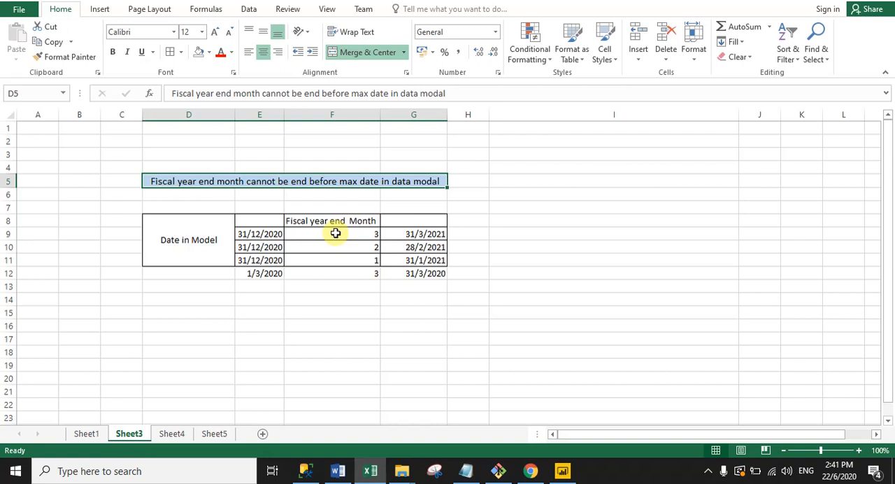
pyautogui.click(438, 236)
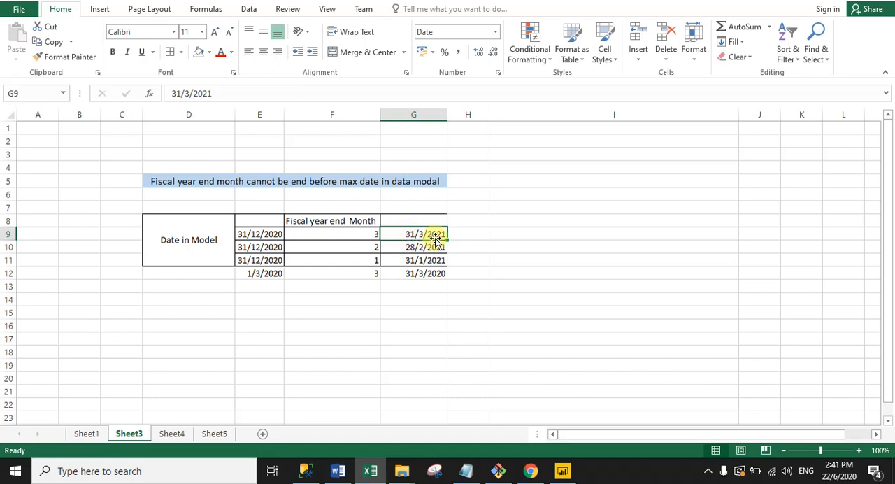
# - Examine the examples for fiscal year end months 2 and 1 in rows 10 and 11 against their end dates
pyautogui.click(256, 249)
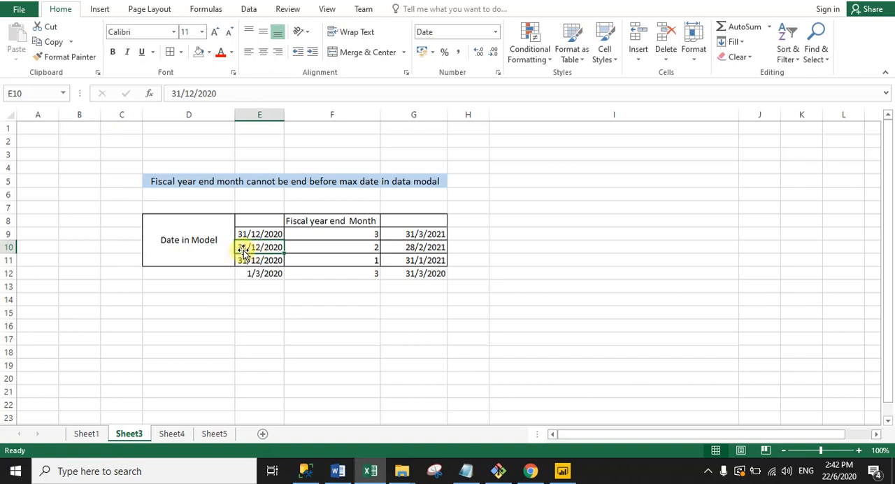
pyautogui.click(340, 246)
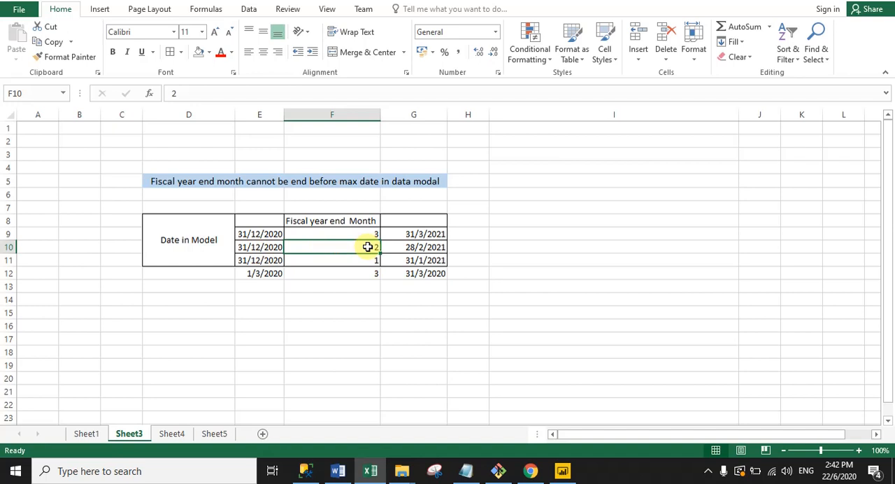
pyautogui.click(440, 249)
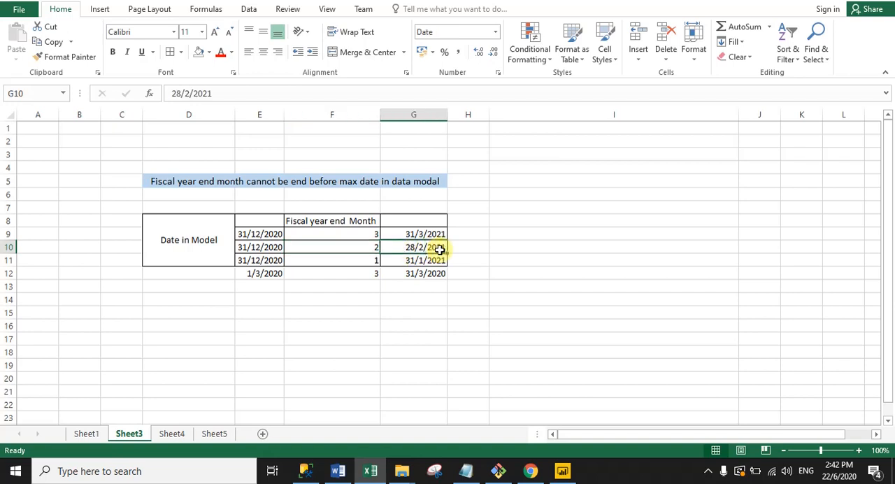
pyautogui.click(344, 263)
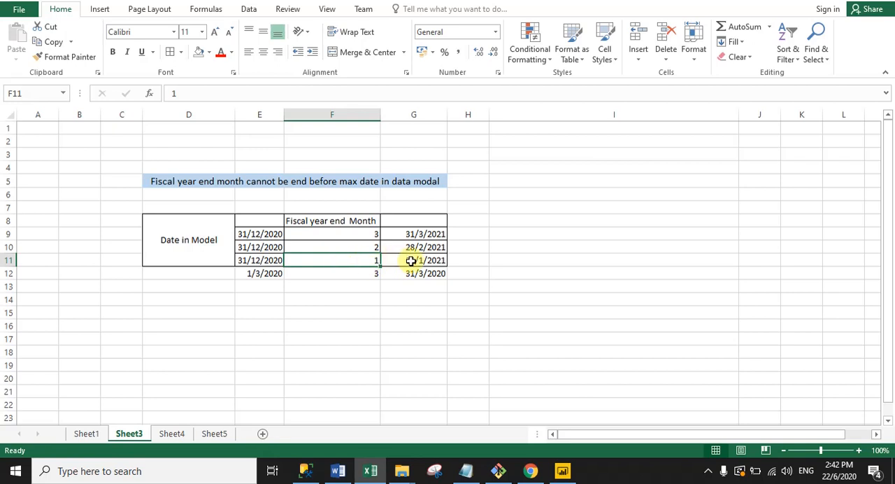
pyautogui.click(282, 307)
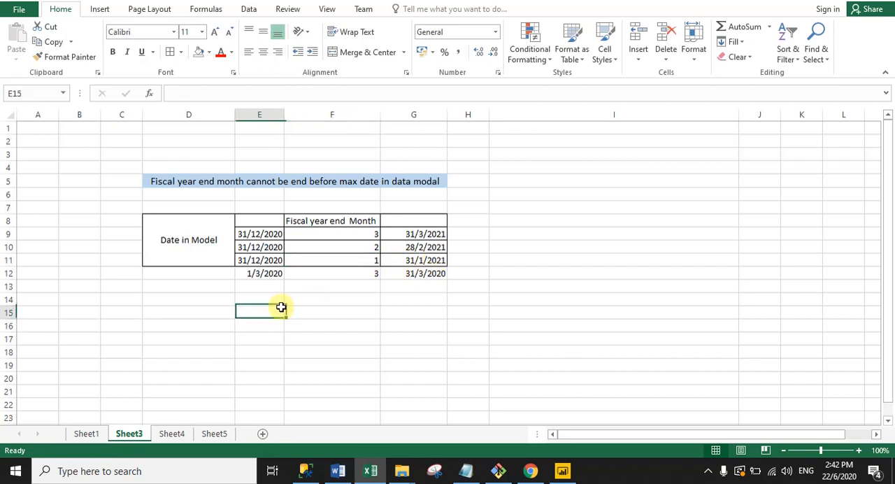
# - Examine the row 12 example, relating its model date and fiscal year end month to the end date
pyautogui.click(249, 274)
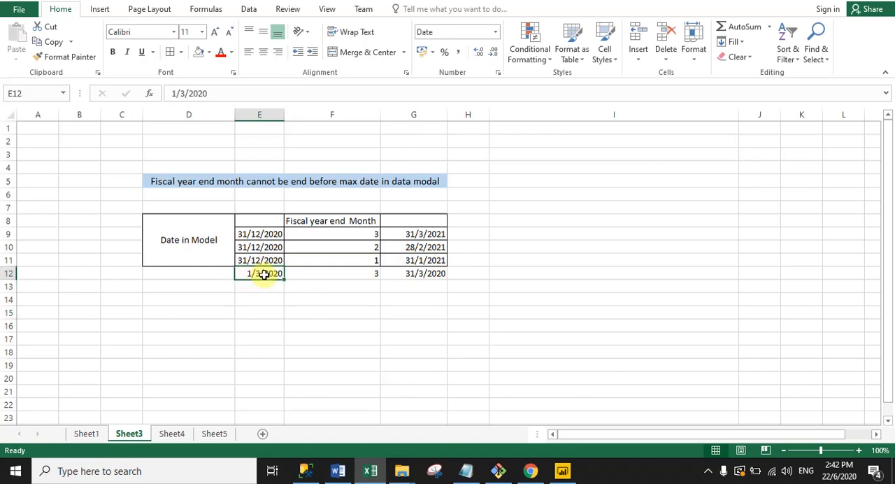
pyautogui.click(352, 274)
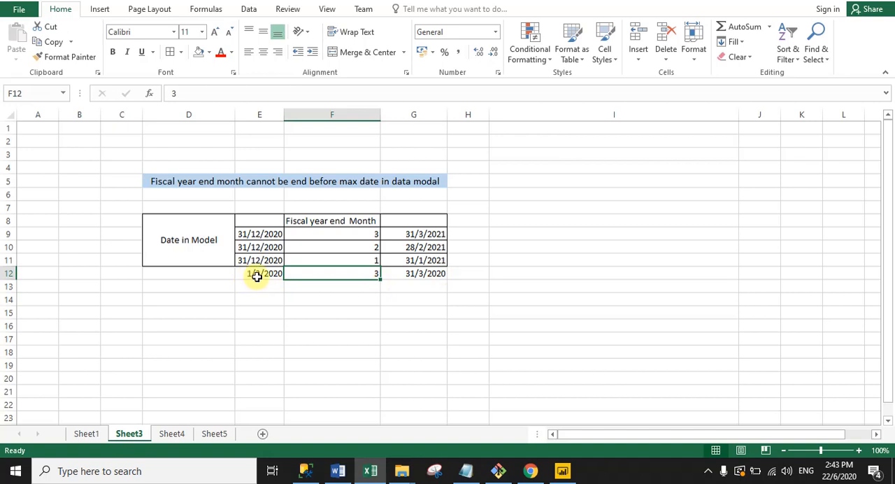
pyautogui.click(433, 289)
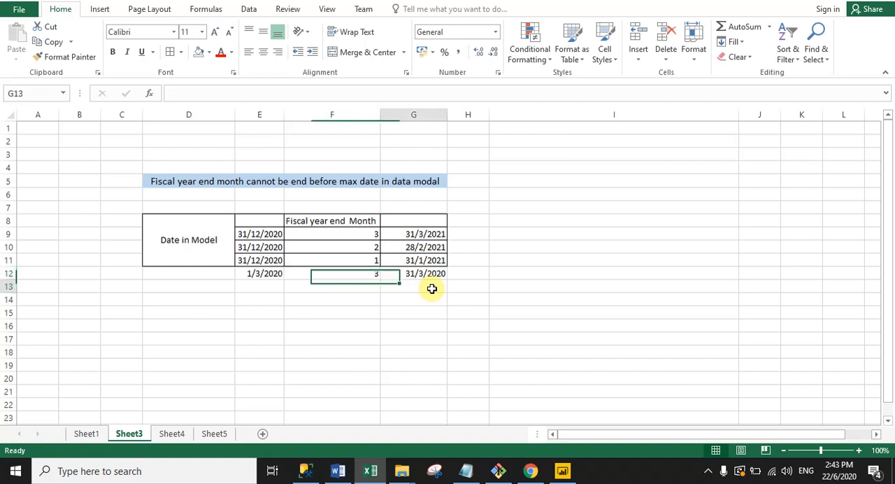
# - Switch to Power BI Desktop, change the Calednar Auto formula to CALENDARAUTO(3) and commit it
pyautogui.click(560, 473)
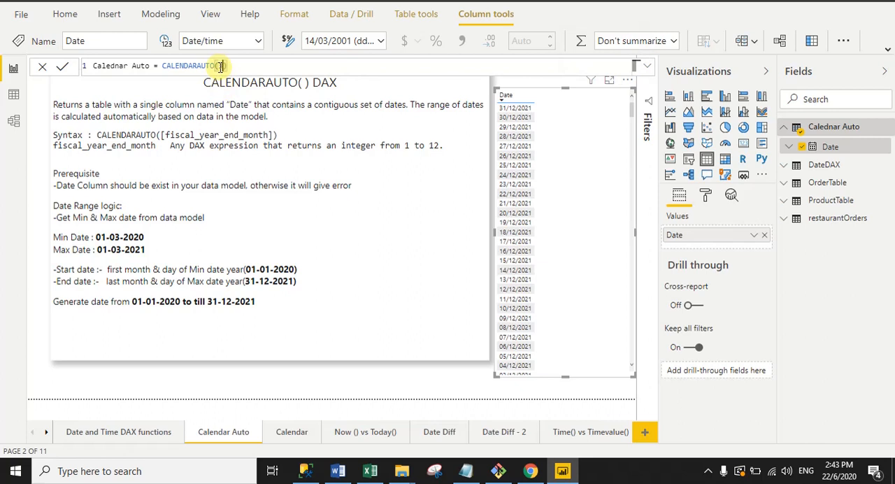
pyautogui.write('3')
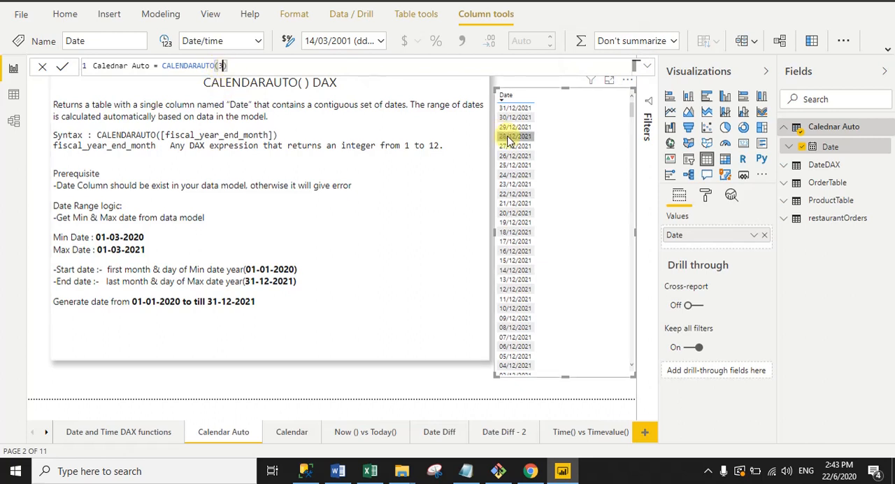
pyautogui.click(63, 73)
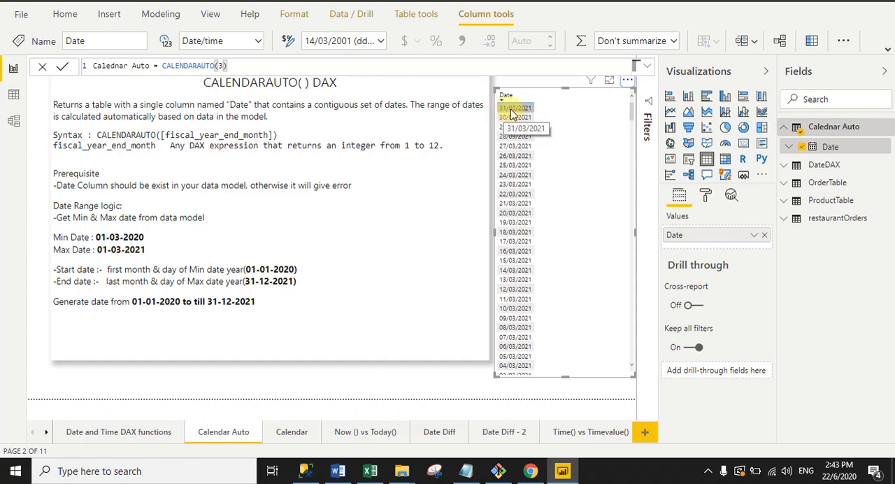
# - Change the fiscal year end month argument so the formula reads CALENDARAUTO(2), and commit it
pyautogui.moveTo(223, 66); pyautogui.dragTo(219, 66)
pyautogui.click(220, 66)
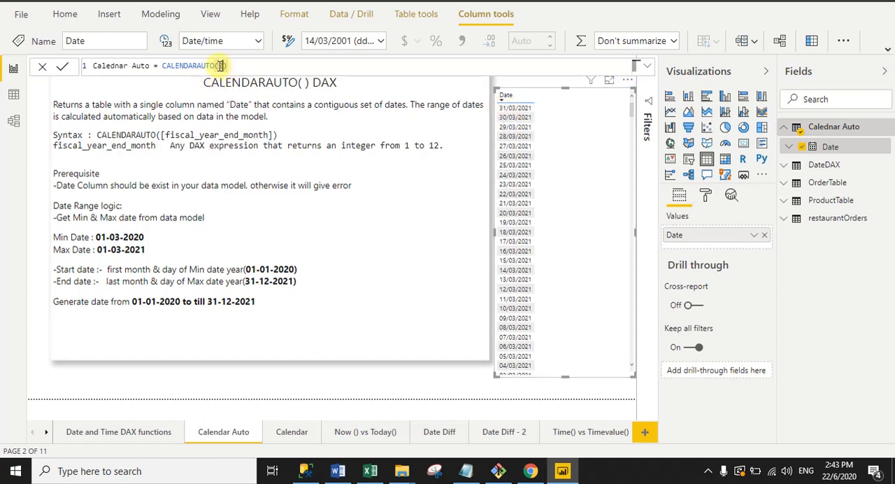
pyautogui.click(64, 72)
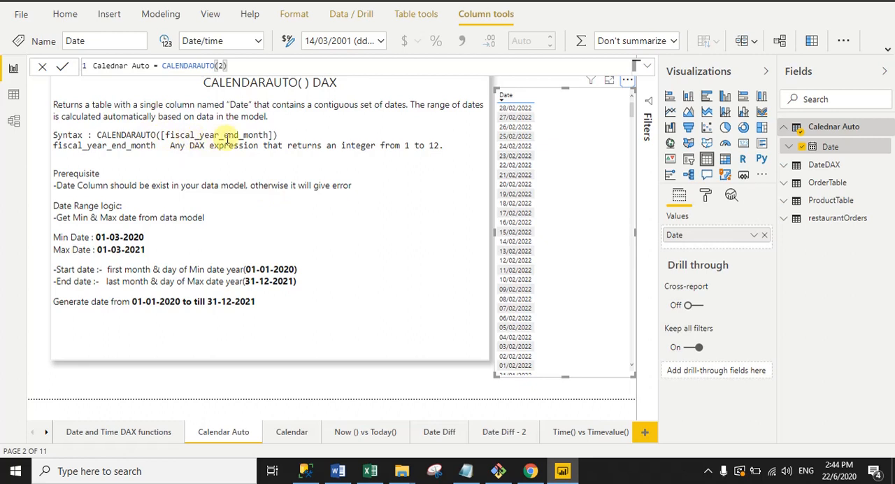
# - Switch to the Calendar report page and start a new calculated table named Calendar
pyautogui.click(321, 381)
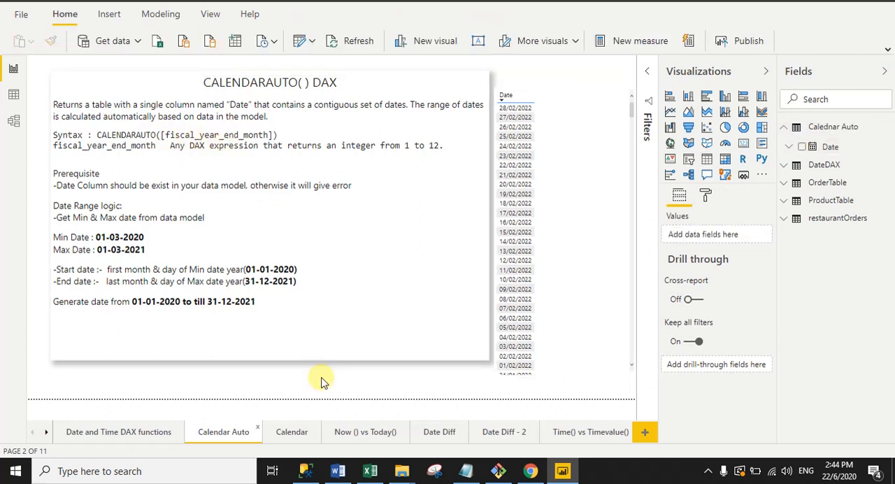
pyautogui.click(294, 433)
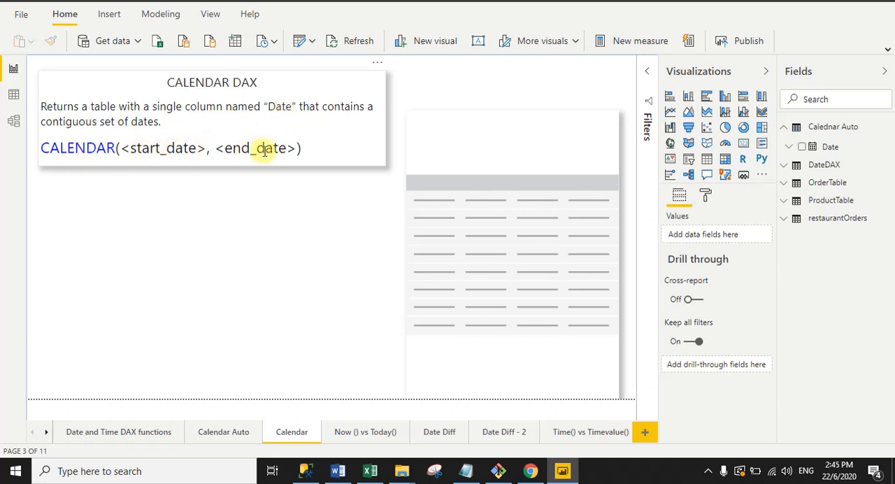
pyautogui.click(167, 15)
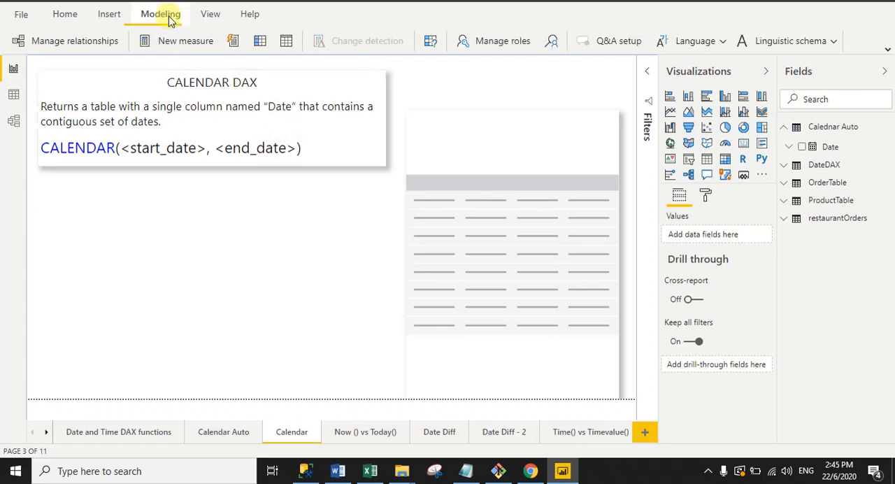
pyautogui.click(286, 44)
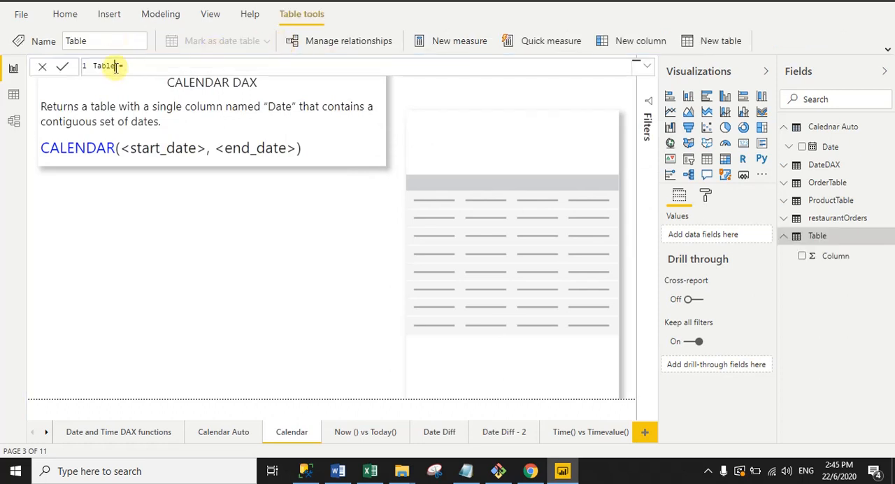
pyautogui.moveTo(115, 67); pyautogui.dragTo(84, 67)
pyautogui.write('C')
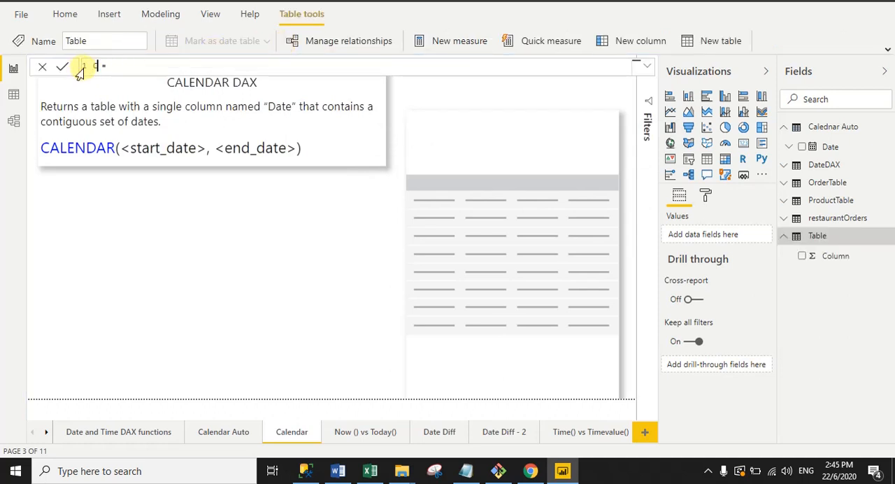
pyautogui.write('alendar')
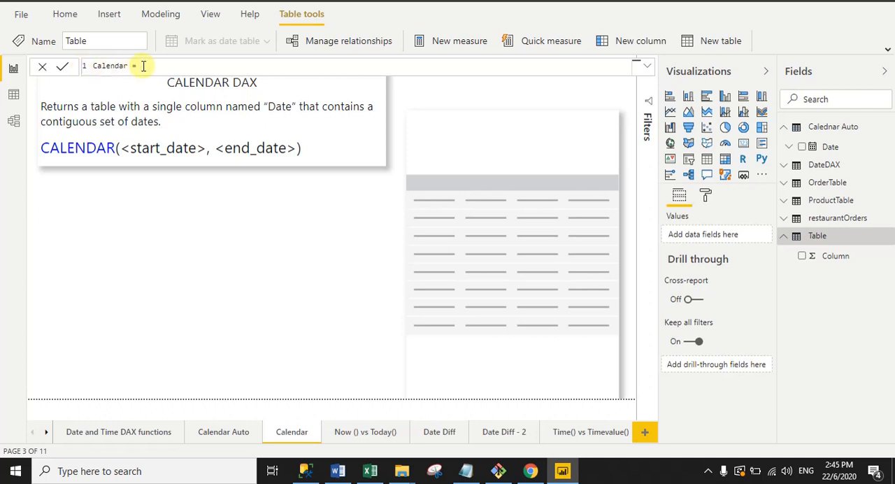
# - Build the table formula with the CALENDAR function, using DATE(2019,01,01) as its start date
pyautogui.write('Cale')
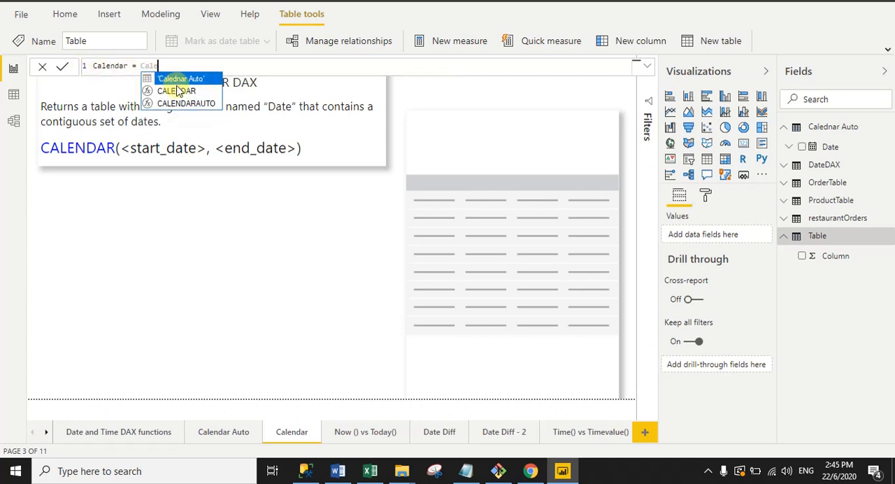
pyautogui.click(178, 91)
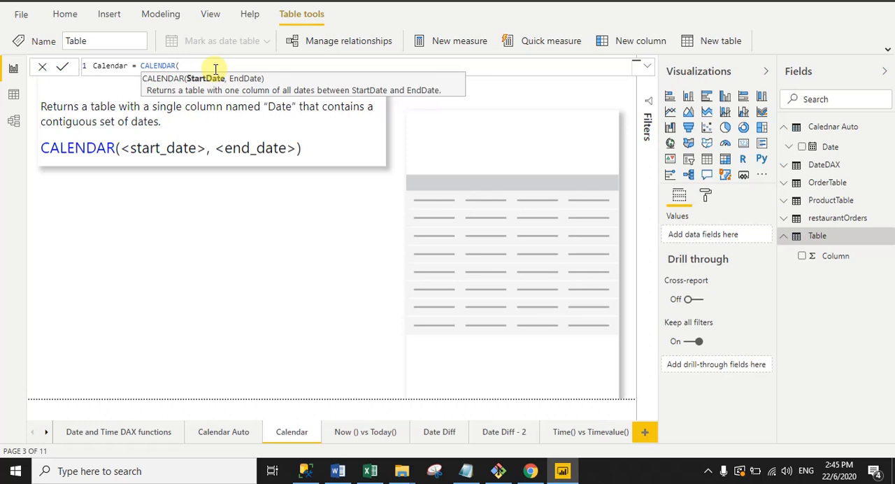
pyautogui.write('Date')
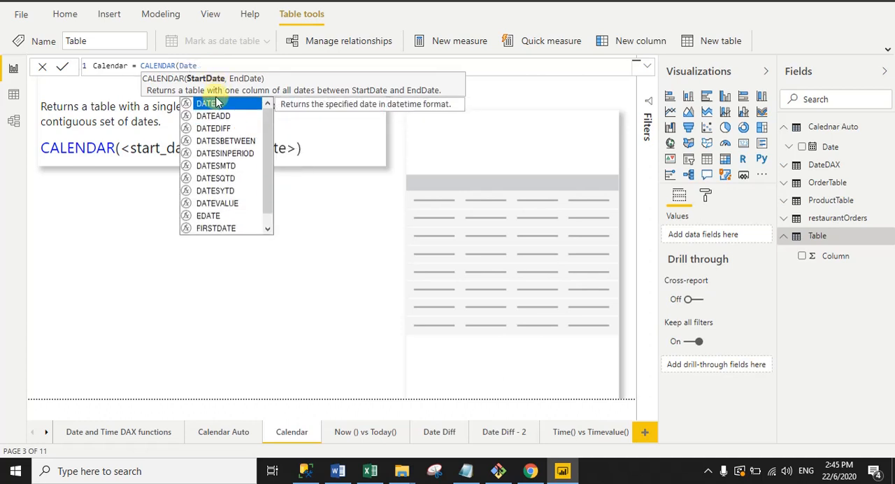
pyautogui.click(217, 103)
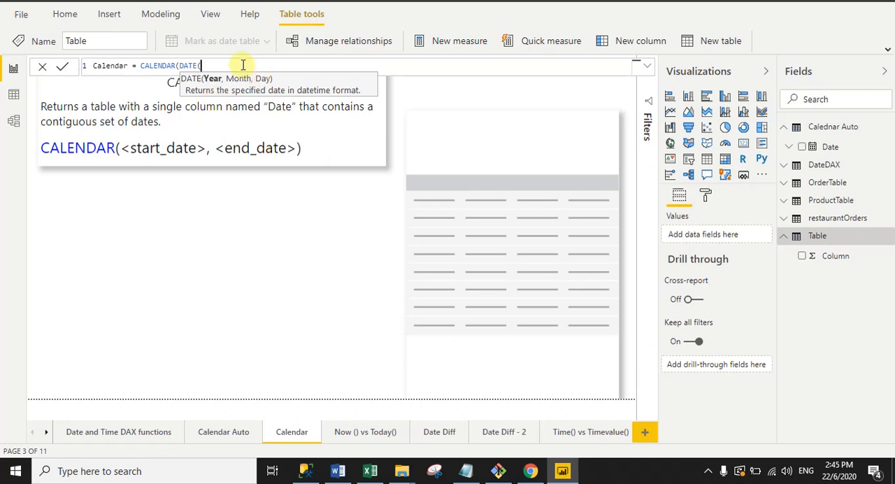
pyautogui.write('2019,01')
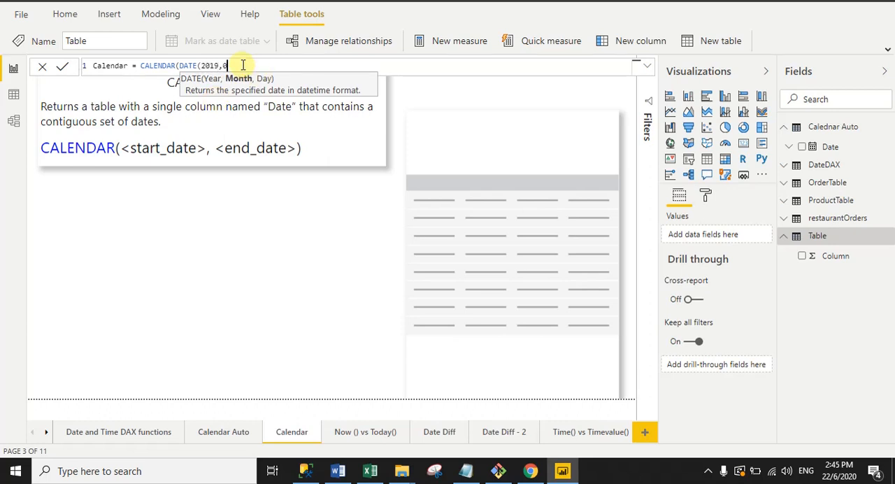
pyautogui.write(',01)')
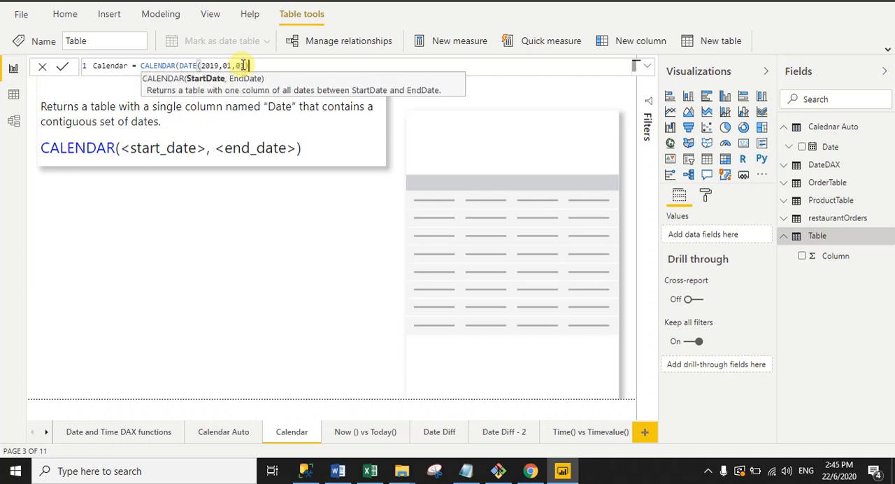
# - Copy the DATE(2019,01,01) expression and reuse it as the second argument of CALENDAR
pyautogui.click(182, 66)
pyautogui.moveTo(194, 65); pyautogui.dragTo(252, 65)
pyautogui.hotkey('ctrl', 'c')
pyautogui.click(261, 65)
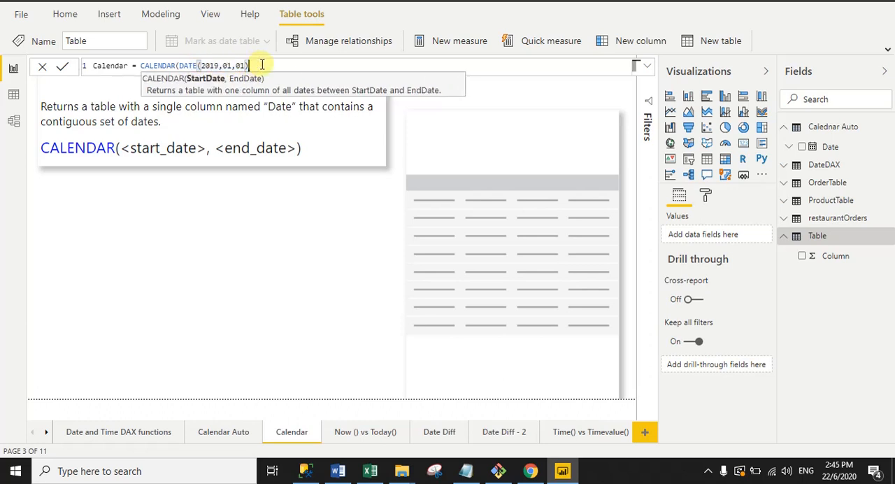
pyautogui.write(',')
pyautogui.hotkey('ctrl', 'v')
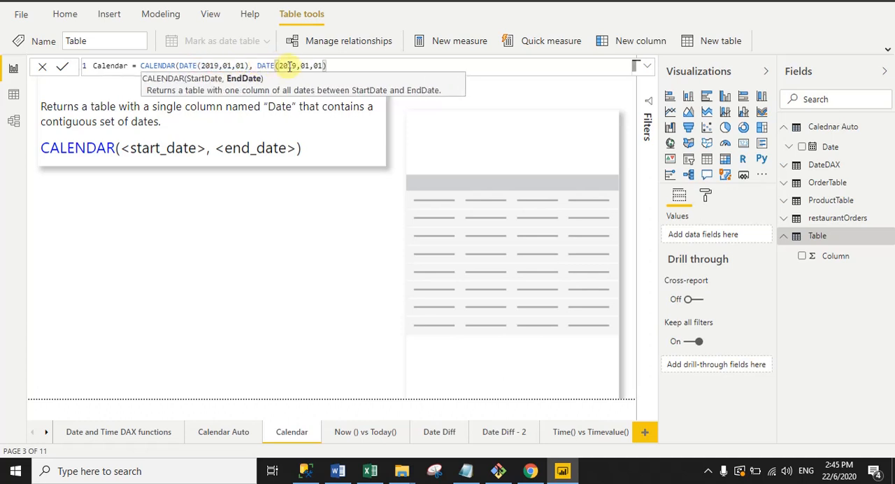
# - Change the second argument to DATE(2020,12,31) and close the CALENDAR function's parentheses
pyautogui.moveTo(296, 65); pyautogui.dragTo(280, 66)
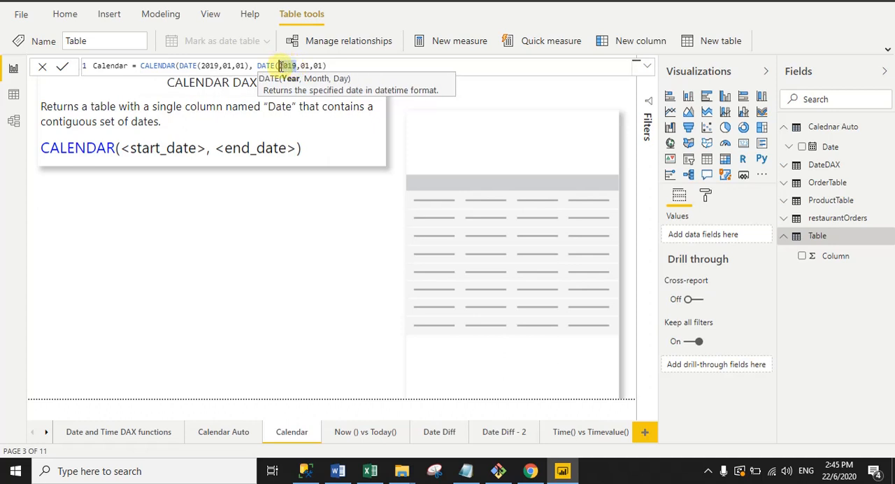
pyautogui.write('2020')
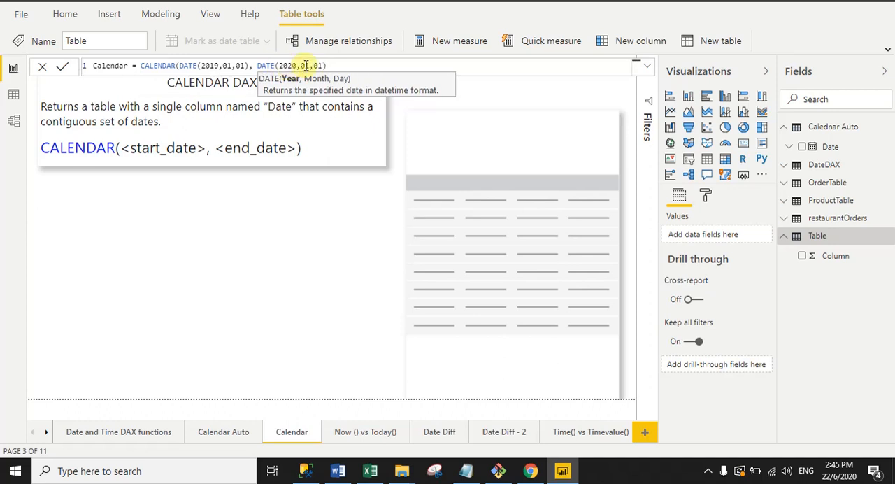
pyautogui.click(306, 66)
pyautogui.doubleClick(306, 65)
pyautogui.write('12')
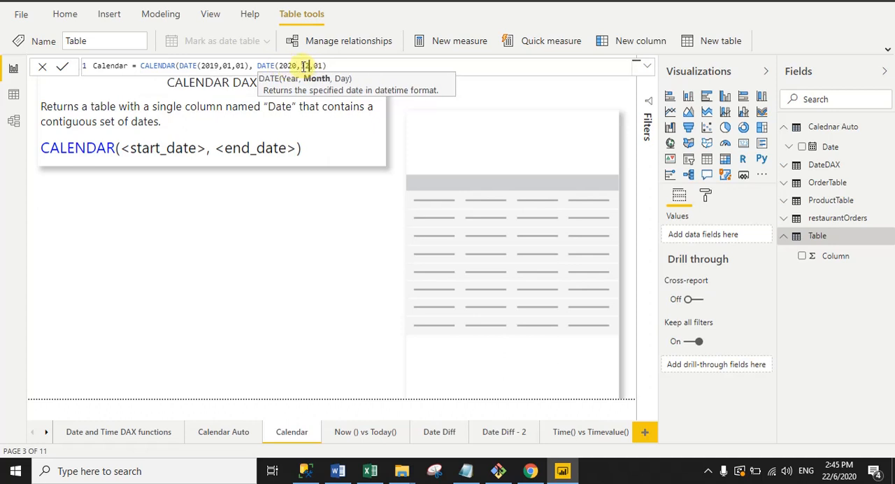
pyautogui.doubleClick(317, 66)
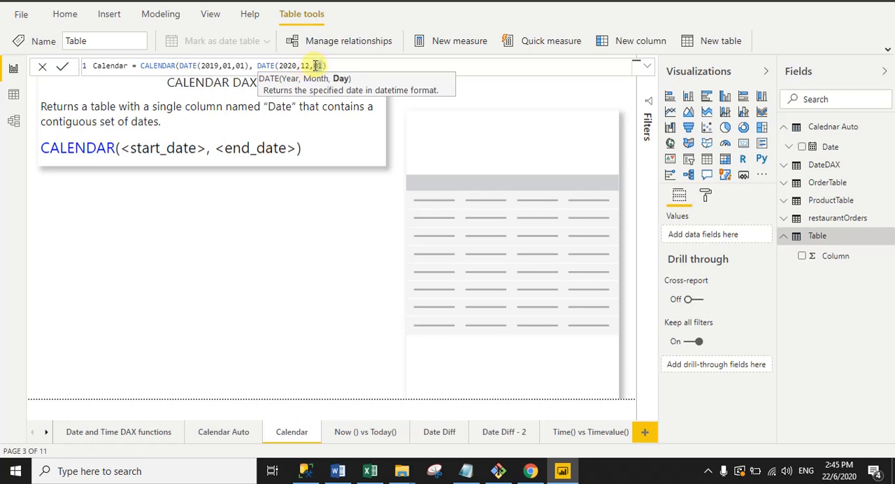
pyautogui.write('31')
pyautogui.click(336, 64)
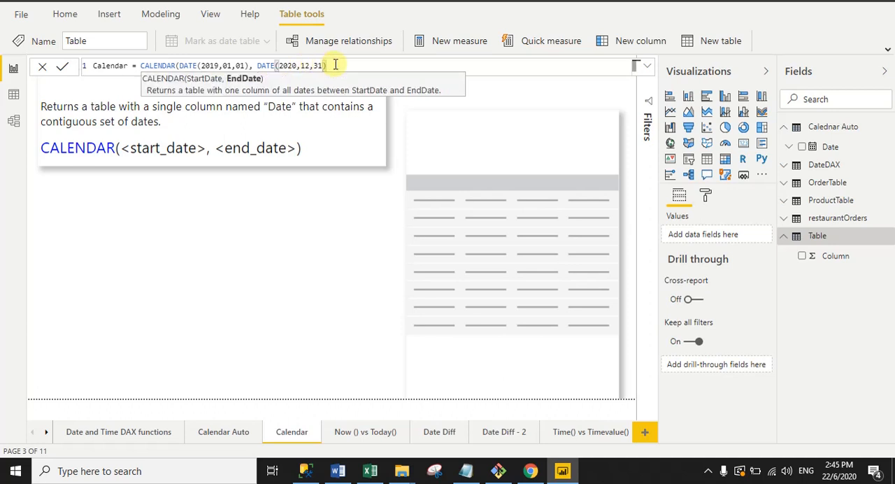
pyautogui.write(')')
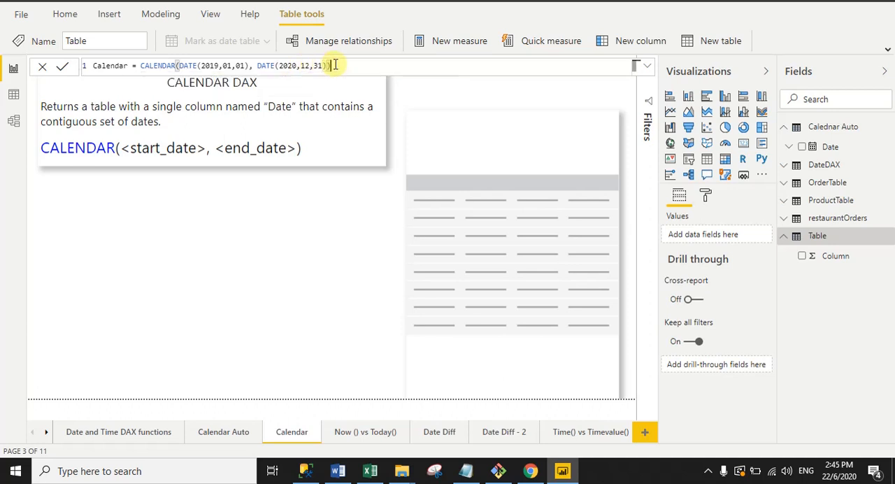
# - Review the Calendar formula and its start date in the expanded formula editor, commit it, and collapse the editor
pyautogui.click(647, 66)
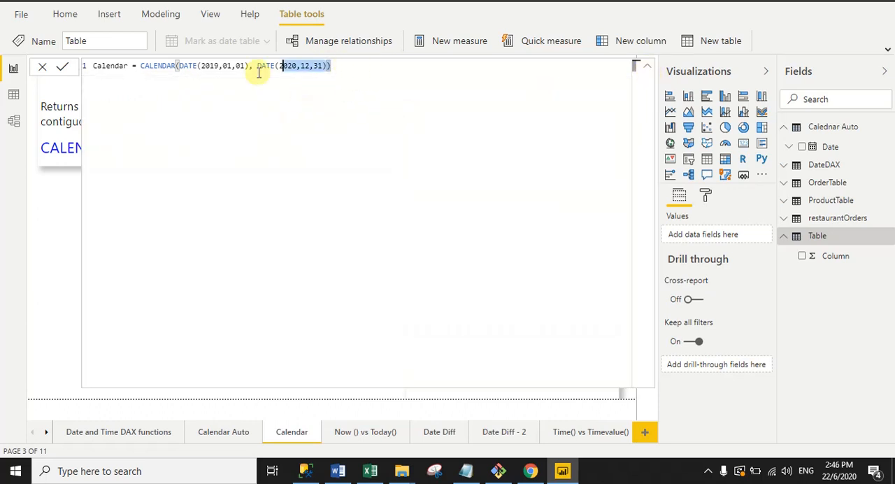
pyautogui.keyDown('shift'); pyautogui.click(142, 70); pyautogui.keyUp('shift')
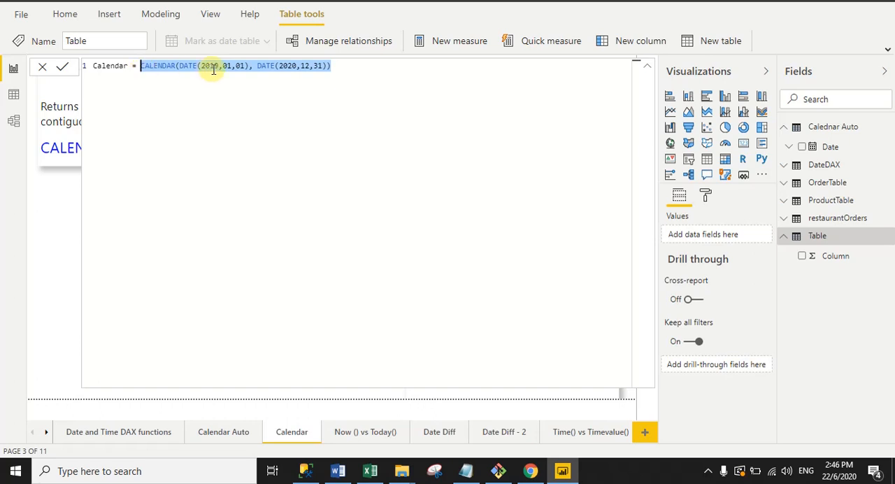
pyautogui.moveTo(203, 70); pyautogui.dragTo(245, 65)
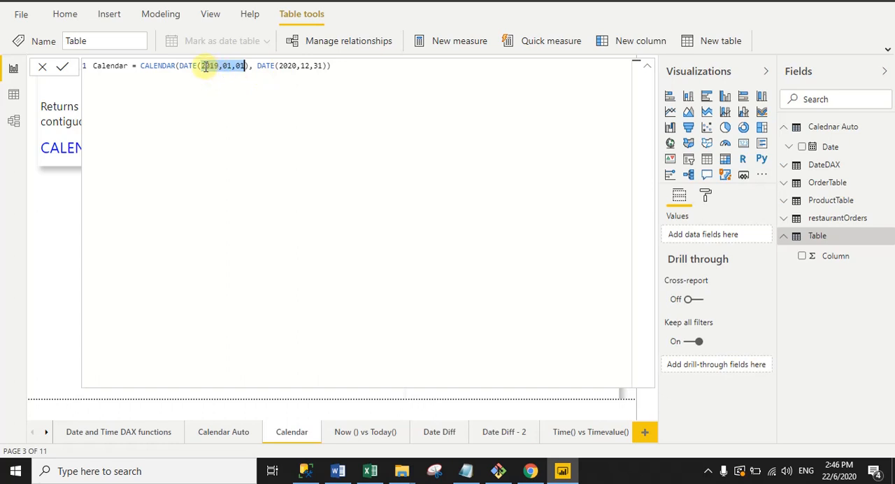
pyautogui.click(180, 87)
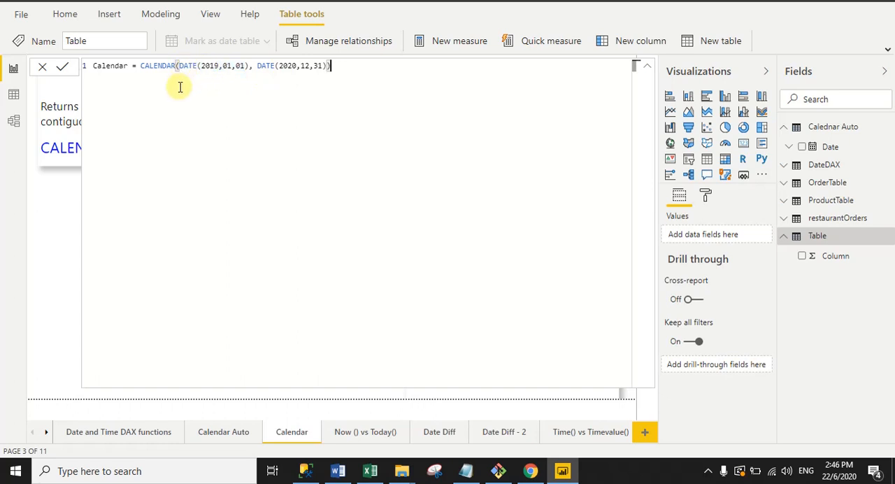
pyautogui.click(63, 67)
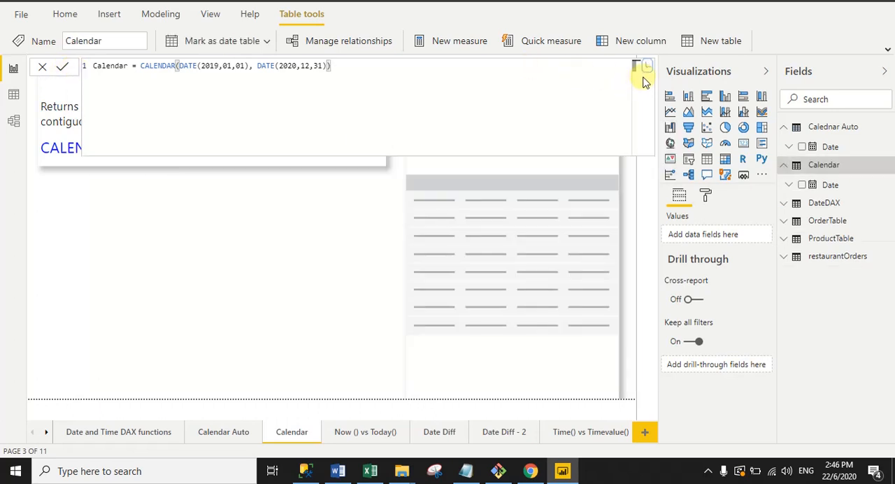
pyautogui.click(647, 66)
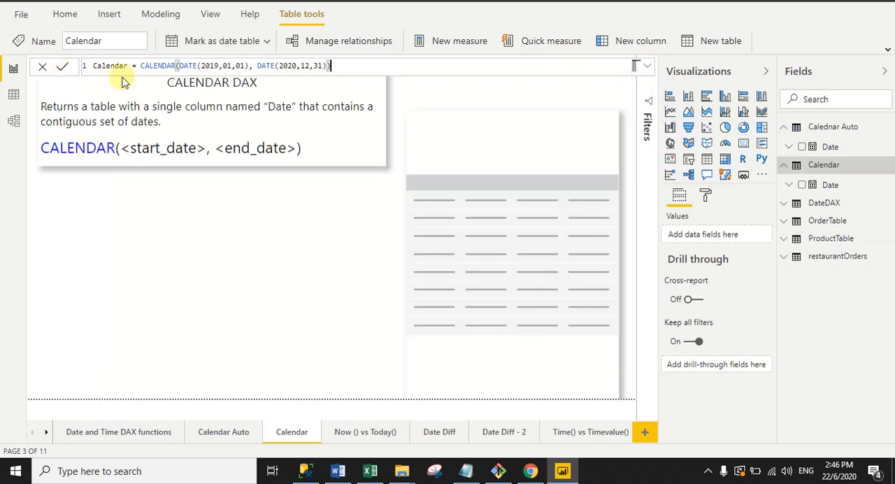
# - Add the Calendar table's Date field to the empty table visual, showing plain dates instead of the date hierarchy
pyautogui.click(568, 221)
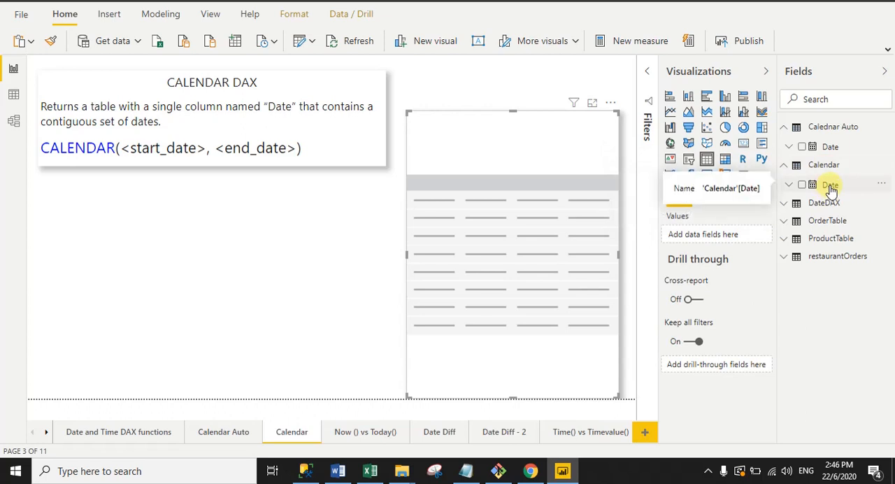
pyautogui.moveTo(831, 189); pyautogui.dragTo(689, 241)
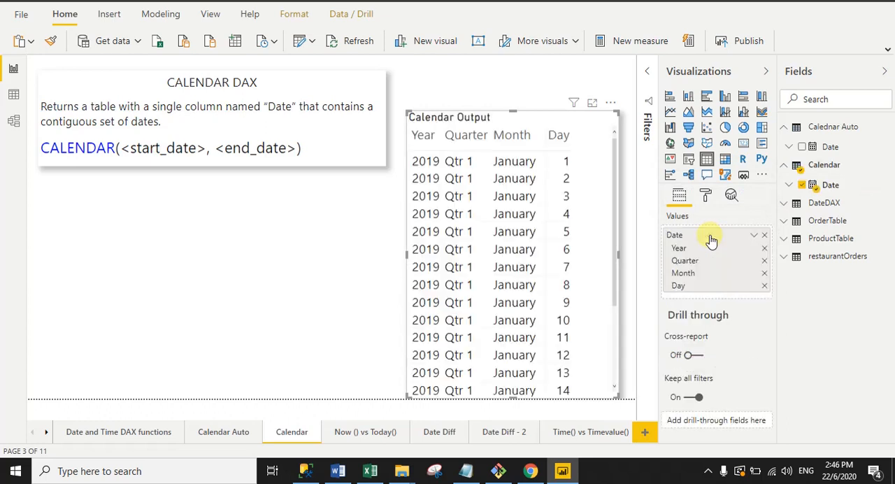
pyautogui.rightClick(673, 238)
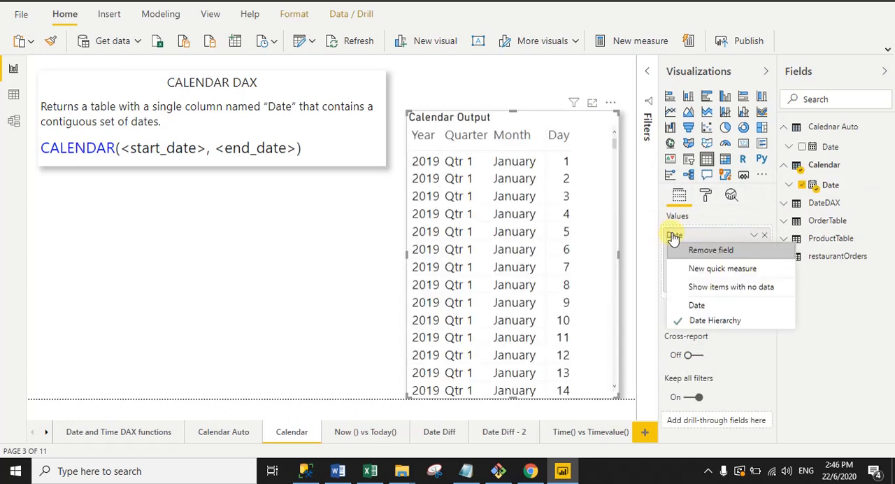
pyautogui.click(696, 305)
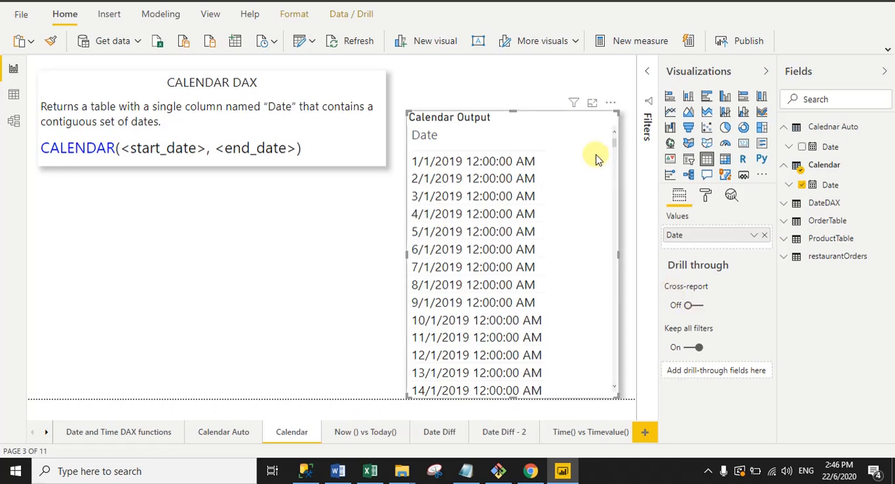
# - Set the Calendar table's Date column format to 14/03/2001 (dd/mm/yyyy)
pyautogui.click(826, 188)
pyautogui.click(380, 42)
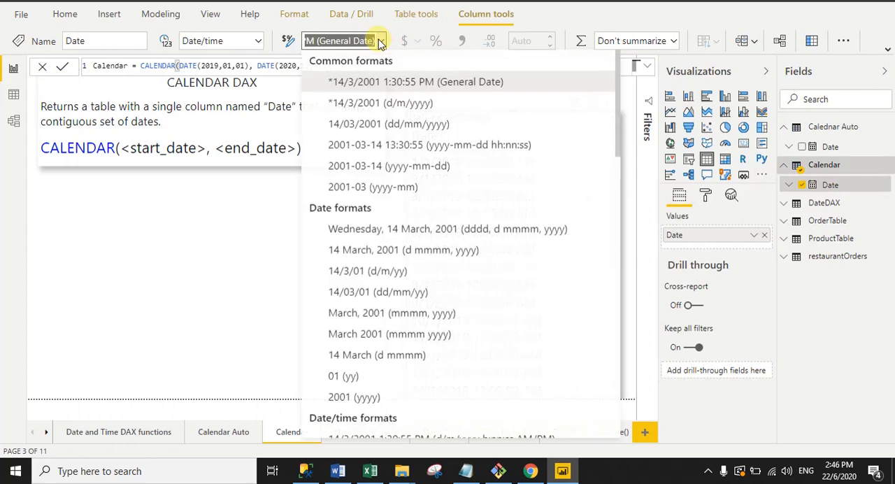
pyautogui.click(400, 129)
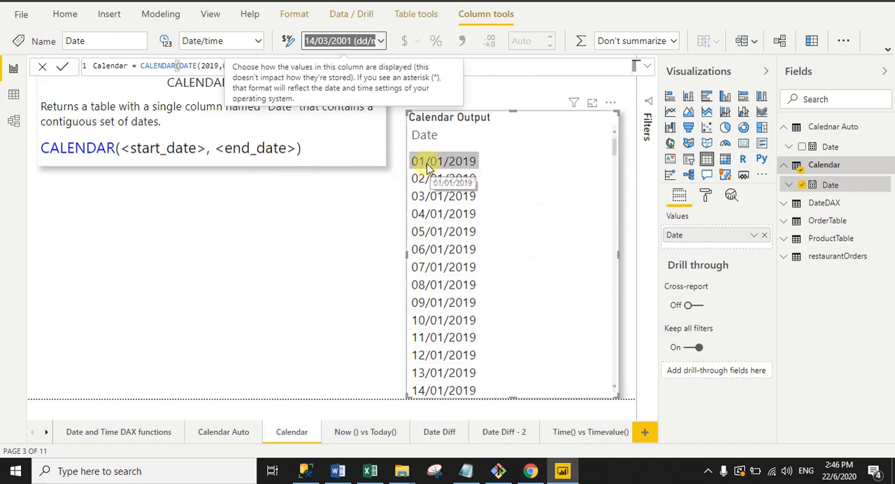
# - Compare the formula's start date with the first listed date, and sort the Calendar Output table in descending order
pyautogui.click(203, 65)
pyautogui.moveTo(203, 65); pyautogui.dragTo(243, 65)
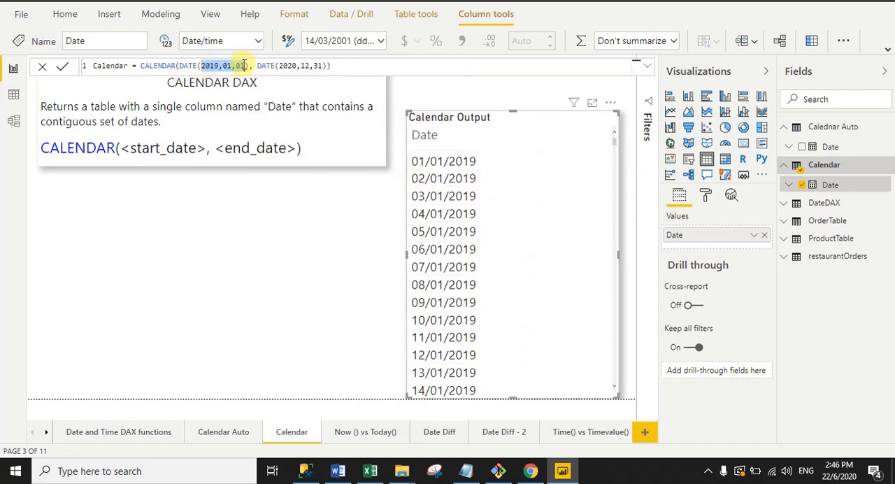
pyautogui.click(610, 103)
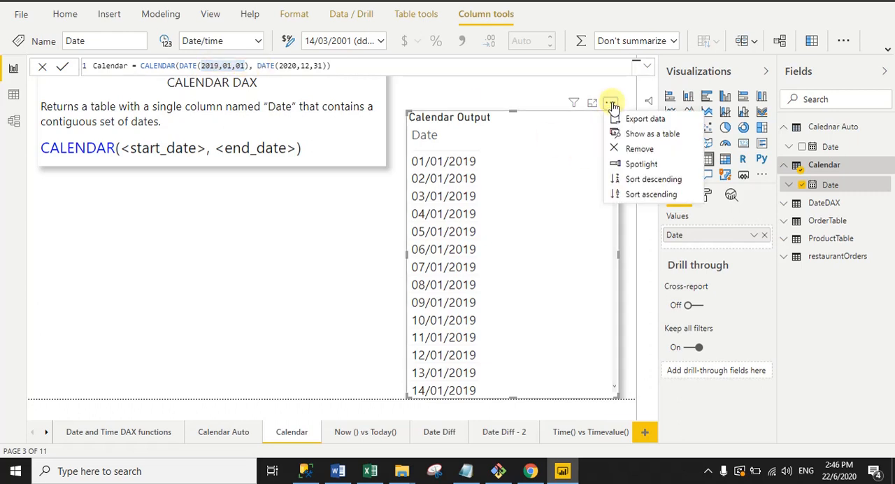
pyautogui.click(654, 180)
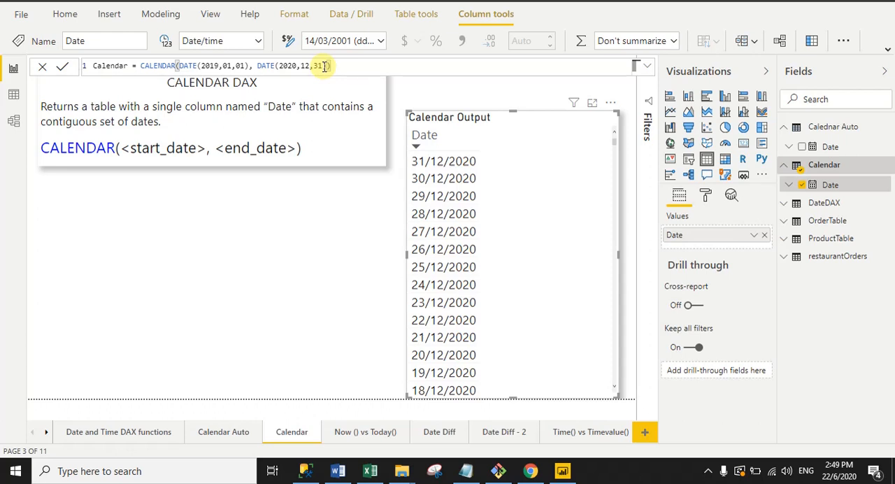
# - Change the day of the end date in the Calendar table's CALENDAR formula to 40 and commit it
pyautogui.doubleClick(316, 65)
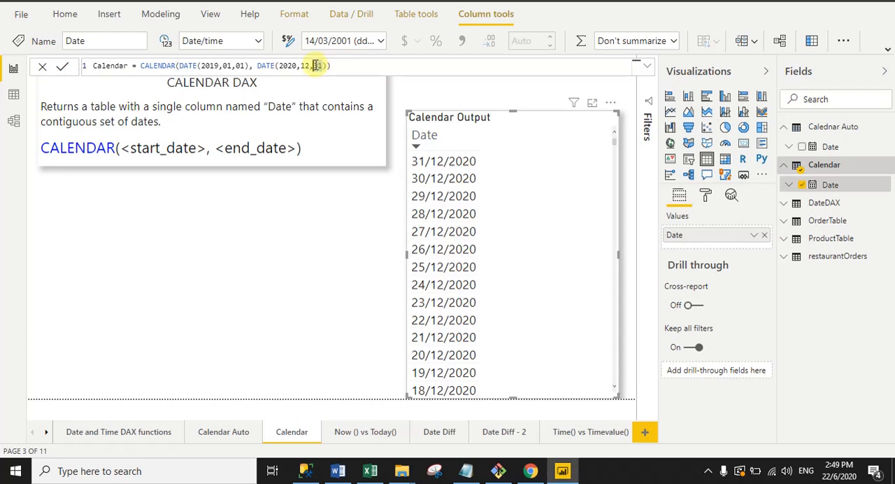
pyautogui.write('30')
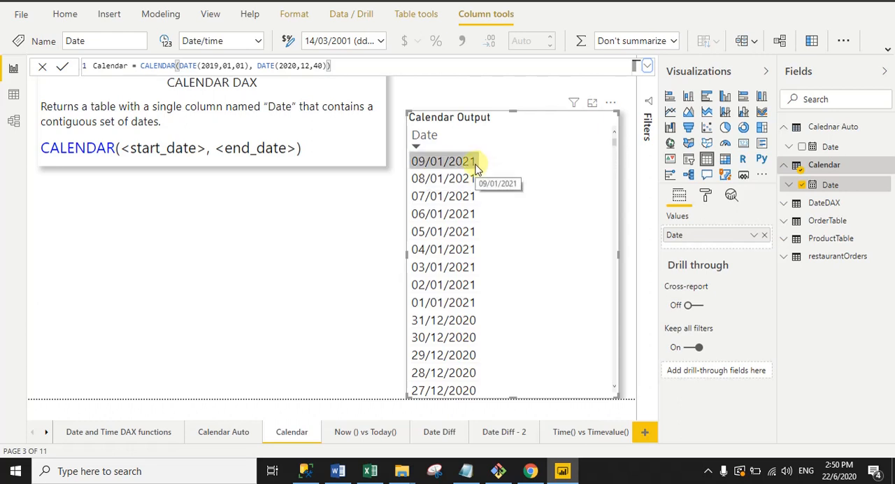
pyautogui.click(337, 68)
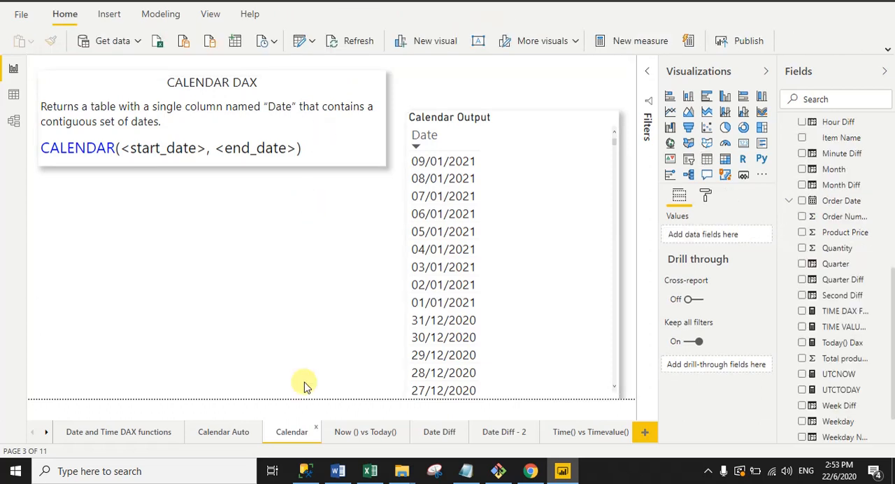
# - On the Now () vs Today() page, select the Now() DAX card and review its measure's NOW() formula
pyautogui.click(365, 433)
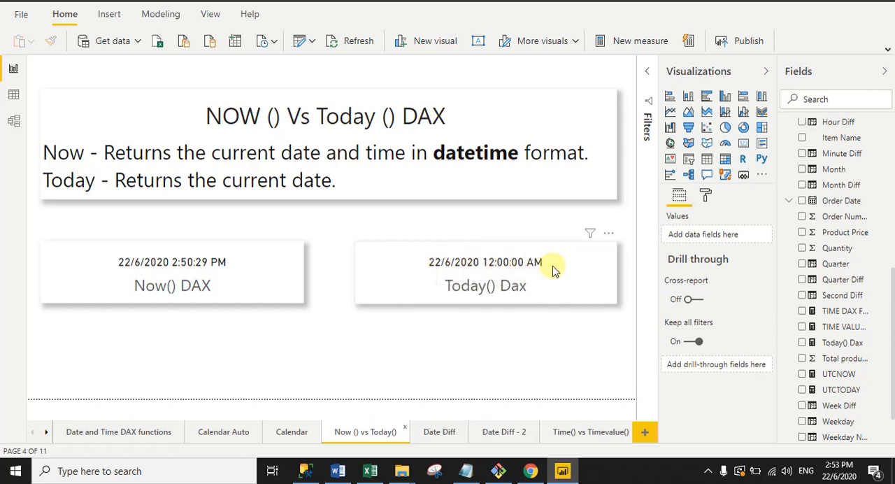
pyautogui.click(267, 299)
pyautogui.click(326, 343)
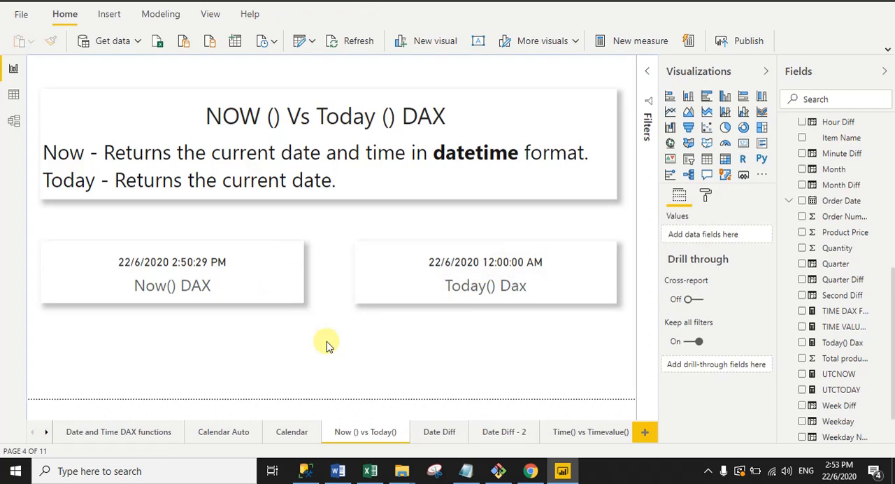
pyautogui.click(286, 298)
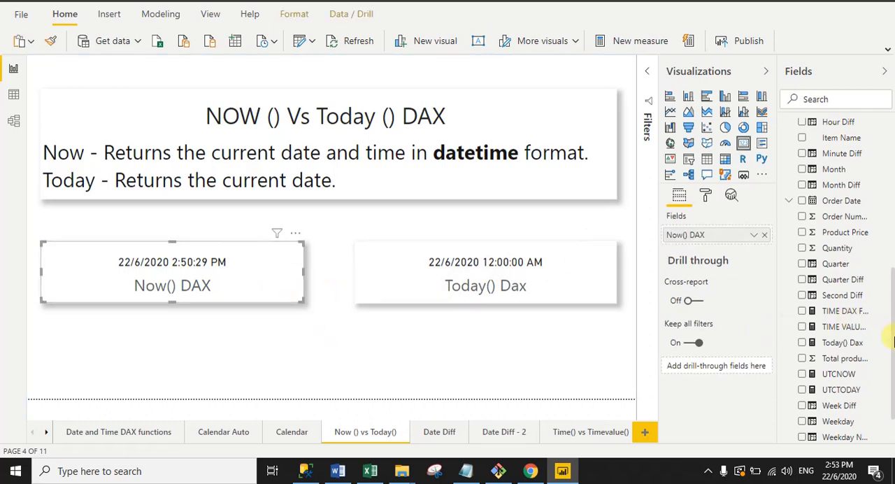
pyautogui.scroll(10, 888, 341)
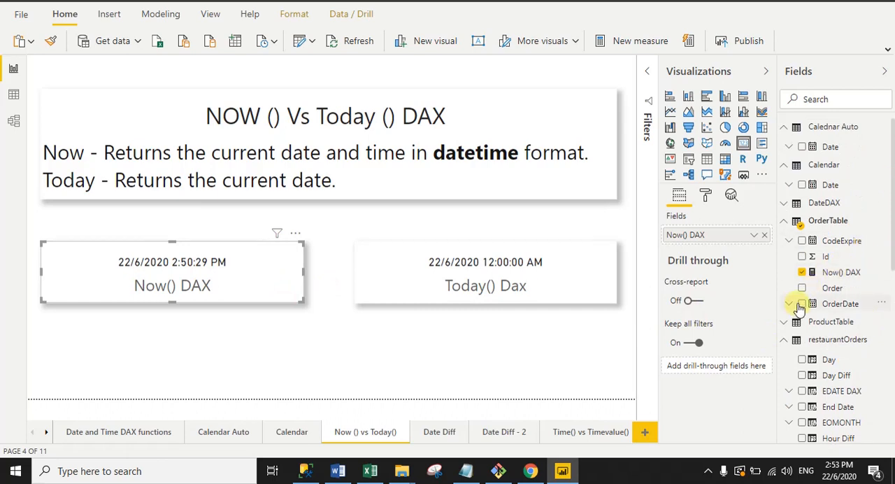
pyautogui.click(808, 273)
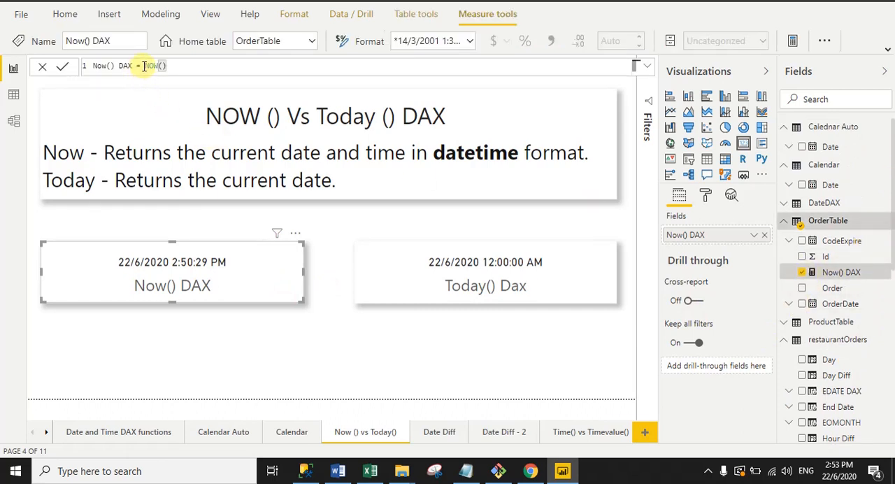
pyautogui.moveTo(144, 66); pyautogui.dragTo(177, 64)
pyautogui.click(193, 64)
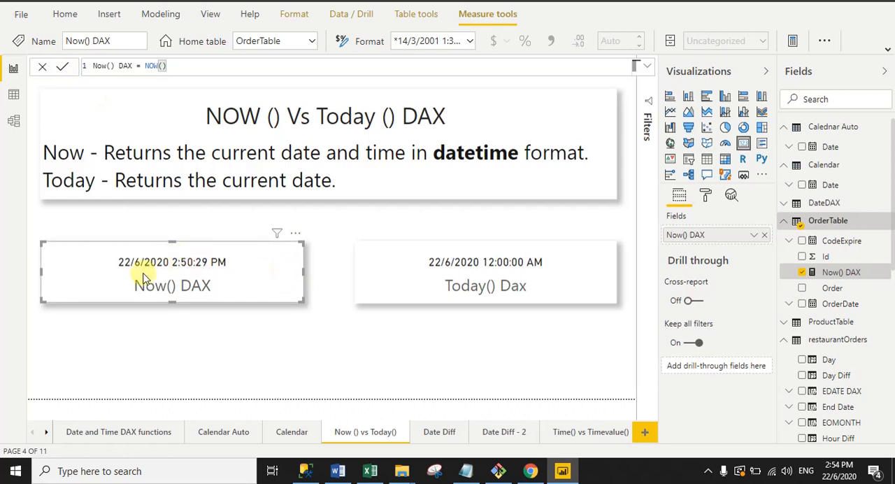
pyautogui.click(316, 295)
# - Select the Today() Dax card, display its measure's Today() formula, and compare it with the card's date and time
pyautogui.click(431, 282)
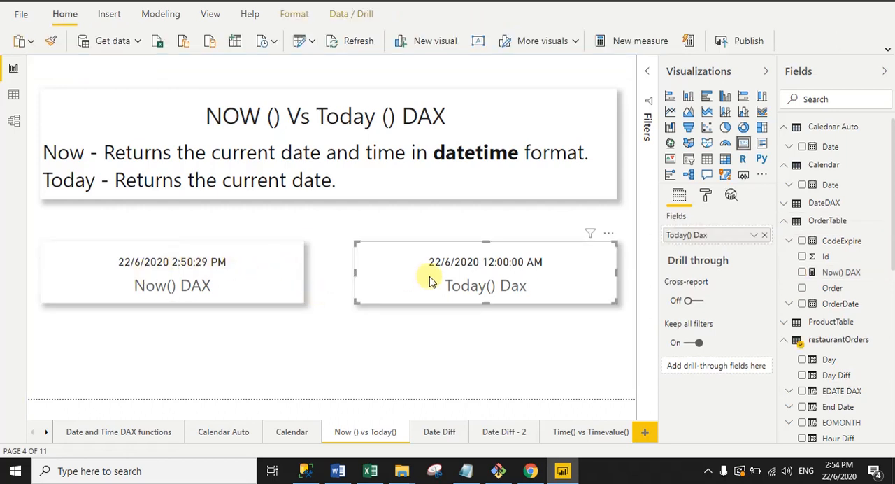
pyautogui.scroll(-5, 892, 384)
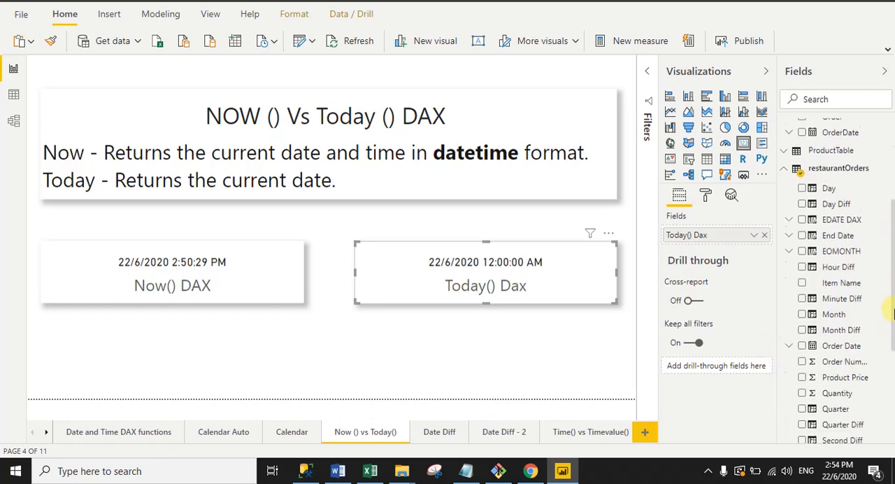
pyautogui.scroll(-1, 893, 383)
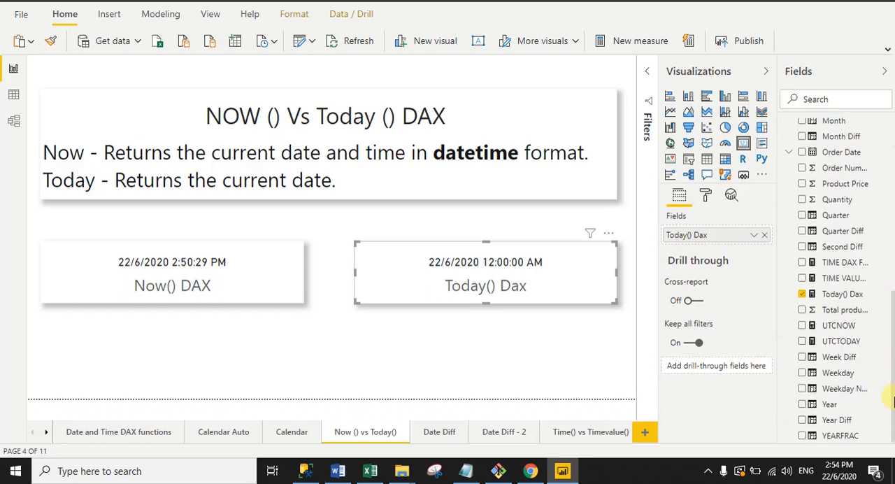
pyautogui.click(814, 297)
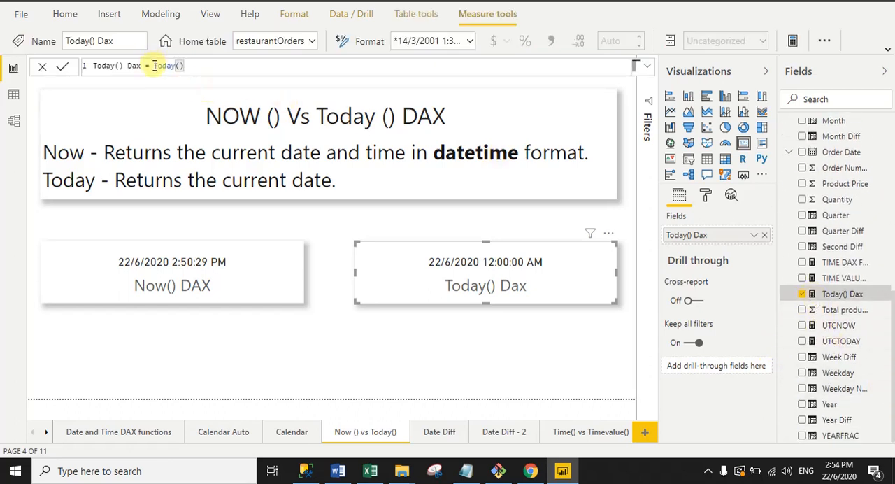
pyautogui.moveTo(152, 66); pyautogui.dragTo(196, 65)
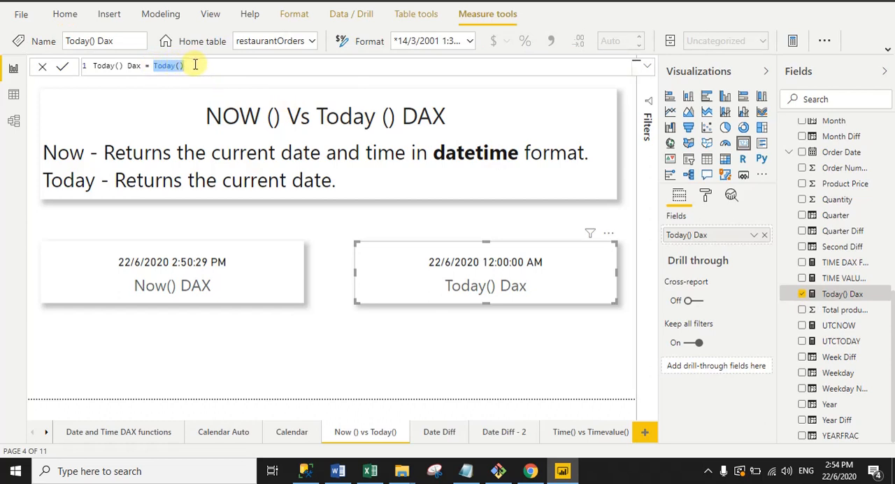
pyautogui.click(196, 65)
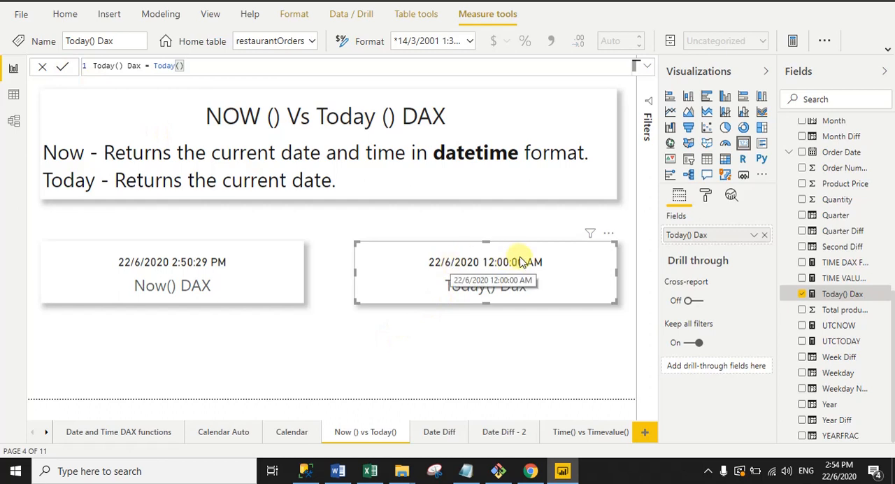
pyautogui.click(363, 323)
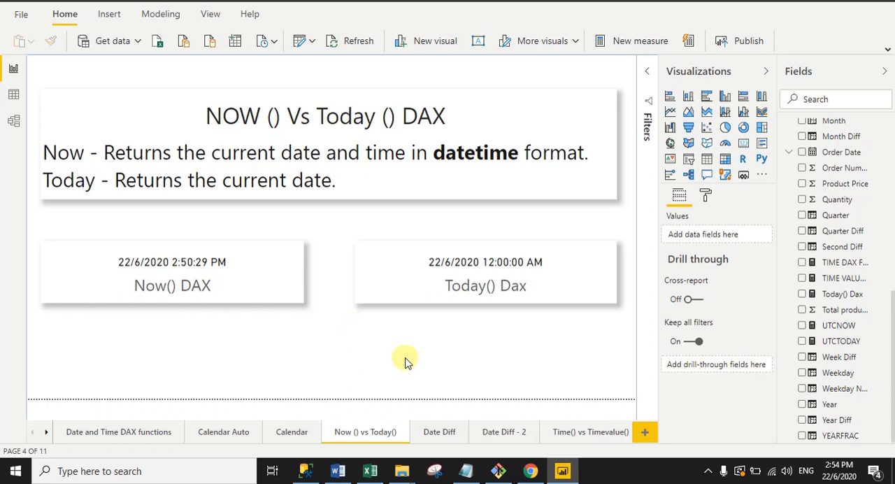
# - Examine the difference columns on the Date Diff and Date Diff - 2 pages, and check the restaurantOrders table's options for adding a column
pyautogui.click(435, 434)
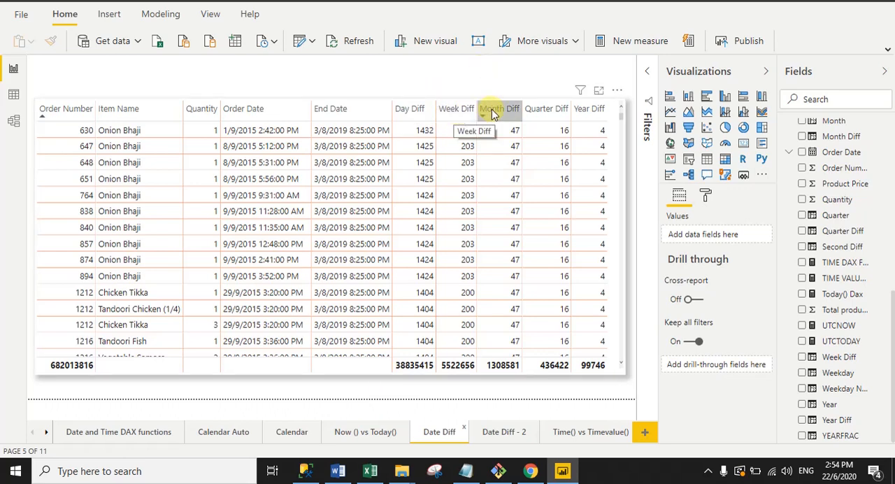
pyautogui.click(503, 433)
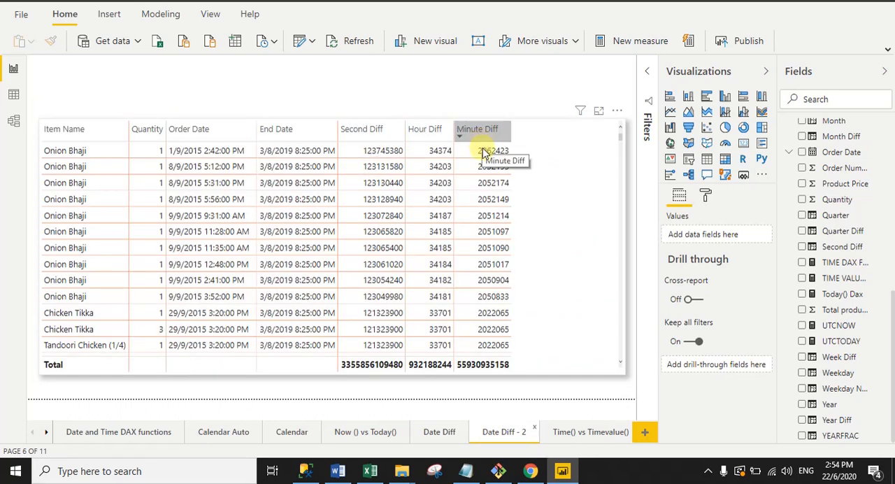
pyautogui.click(436, 434)
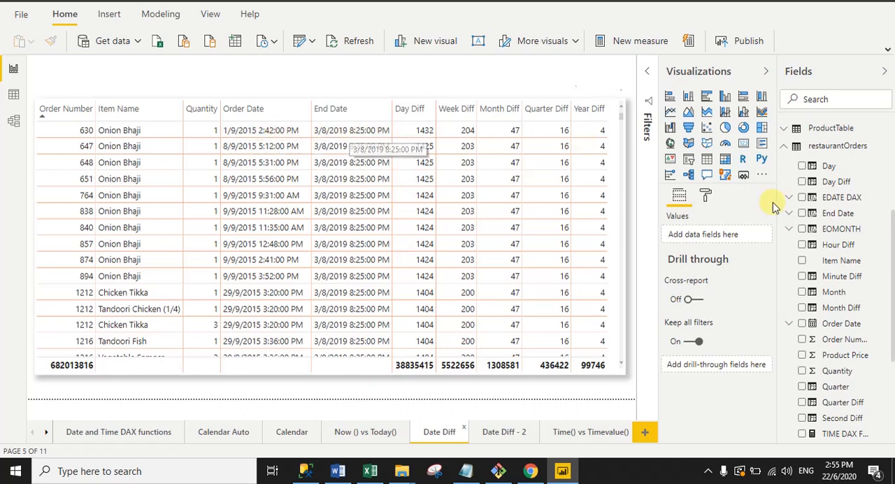
pyautogui.rightClick(838, 147)
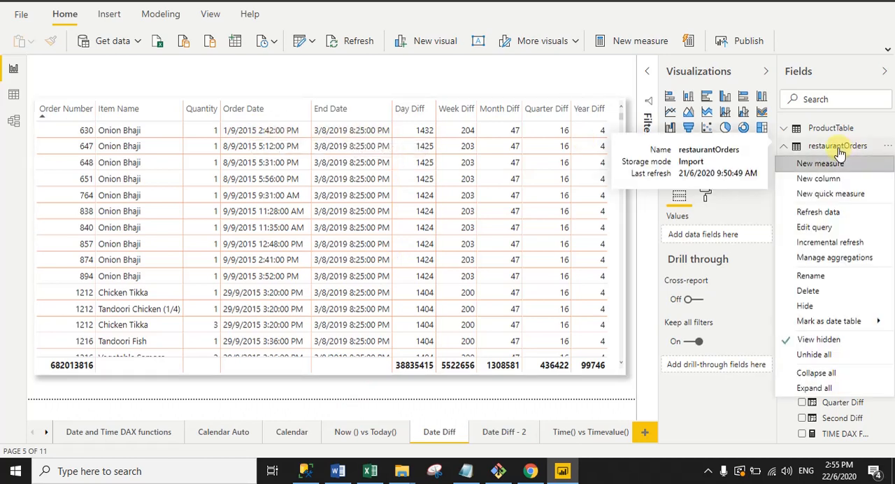
pyautogui.click(732, 221)
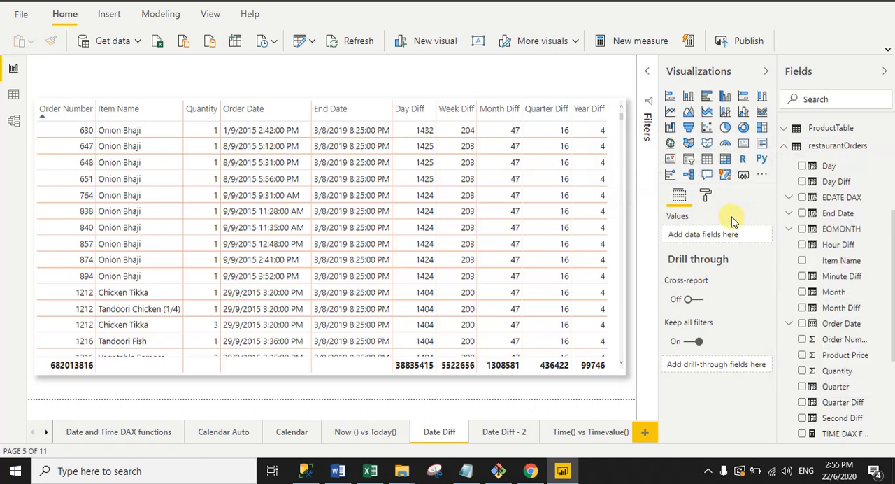
# - Show the Day Diff column's full formula in the expanded editor and review its name and DATEDIFF function
pyautogui.click(813, 185)
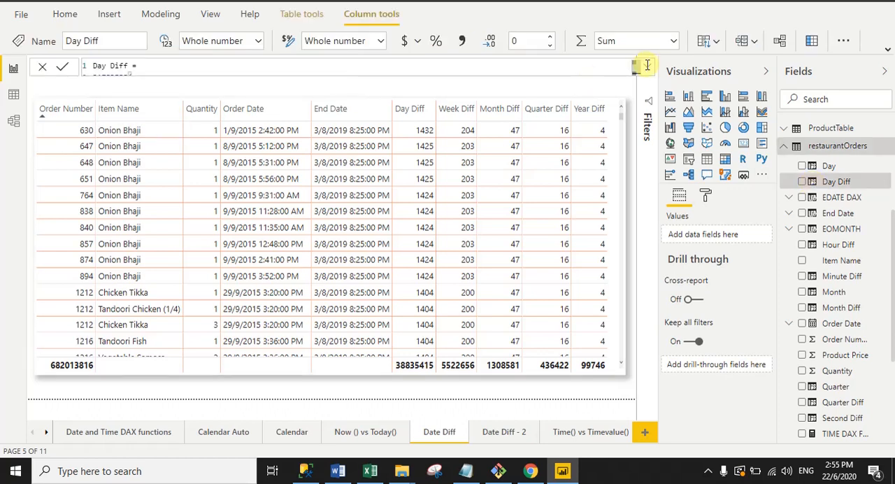
pyautogui.click(647, 66)
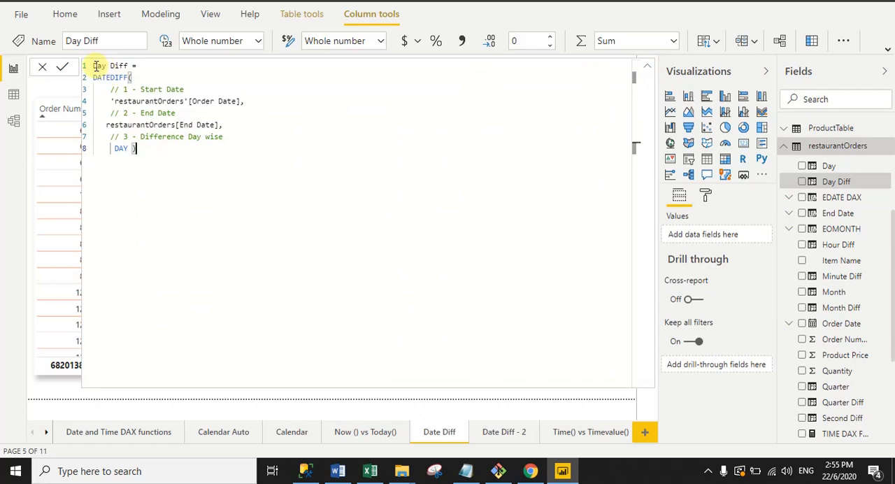
pyautogui.moveTo(93, 65); pyautogui.dragTo(128, 65)
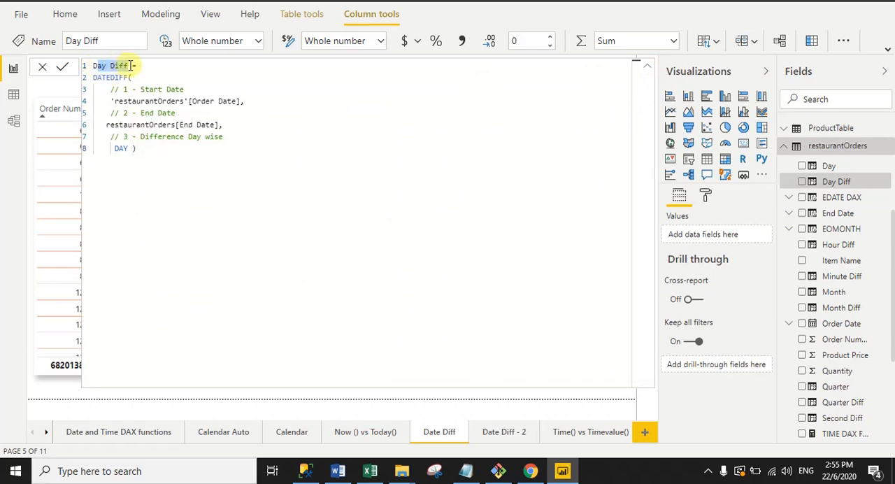
pyautogui.click(130, 65)
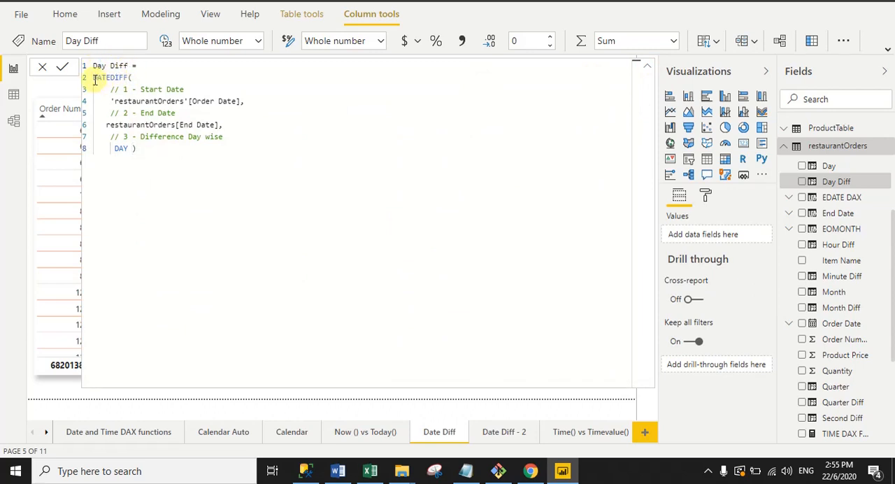
pyautogui.moveTo(93, 77); pyautogui.dragTo(128, 78)
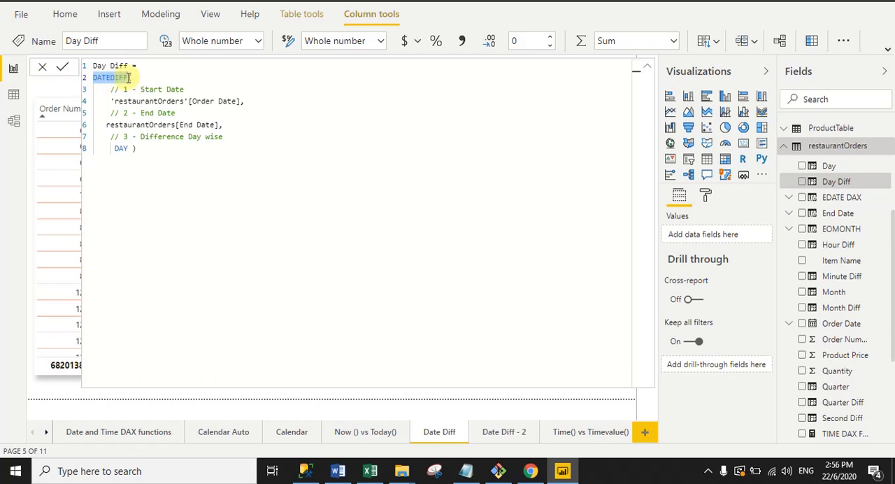
pyautogui.click(130, 78)
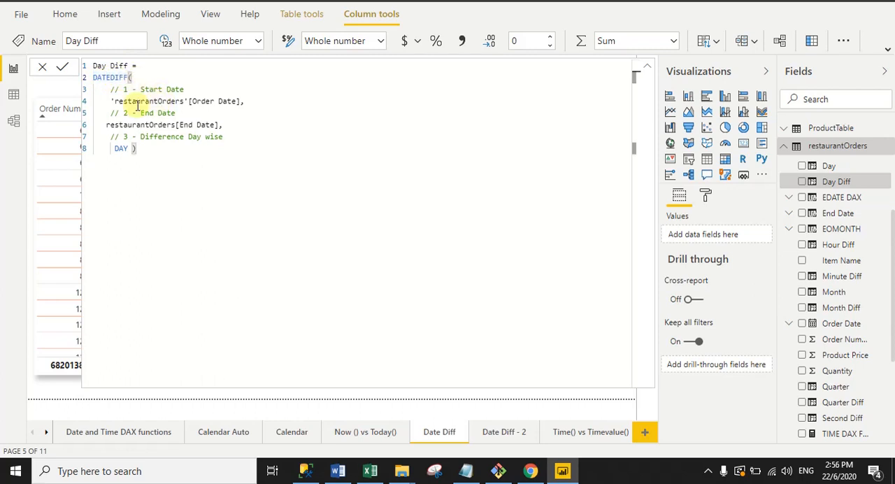
# - Review the Order Date, End Date and DAY arguments of the Day Diff formula, and collapse the formula editor
pyautogui.moveTo(110, 101); pyautogui.dragTo(261, 101)
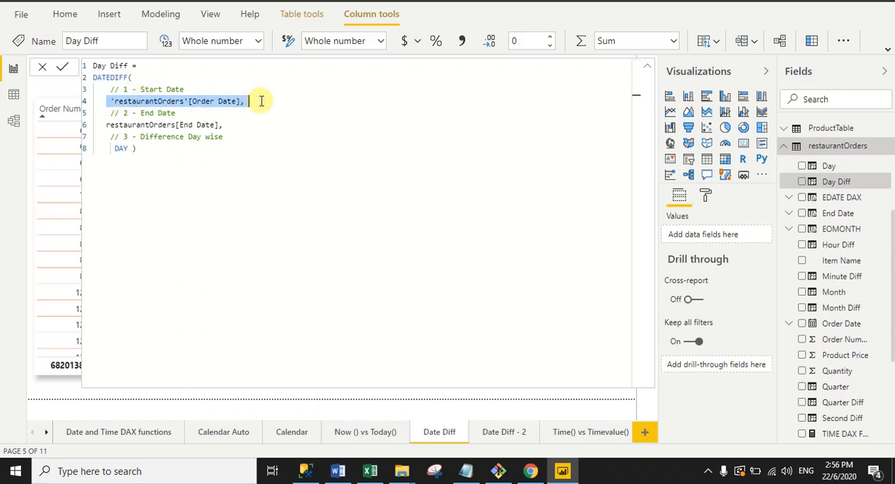
pyautogui.click(261, 101)
pyautogui.moveTo(269, 101); pyautogui.dragTo(102, 102)
pyautogui.click(252, 101)
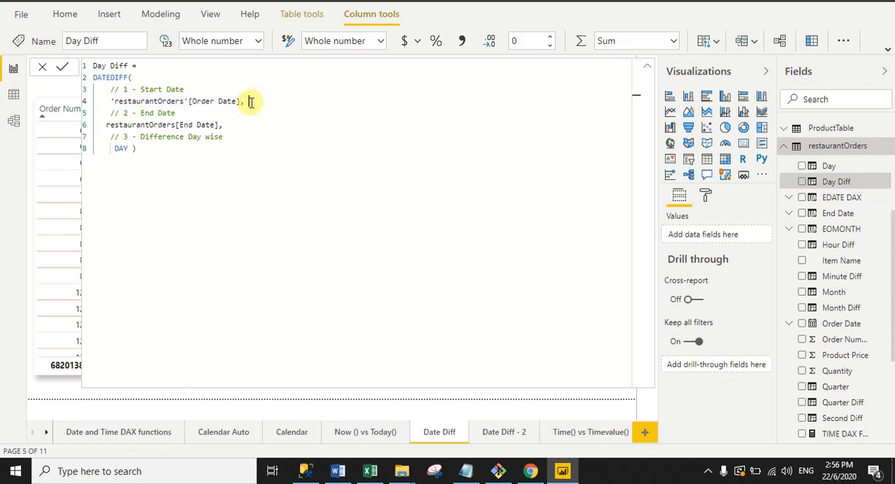
pyautogui.moveTo(103, 124); pyautogui.dragTo(219, 125)
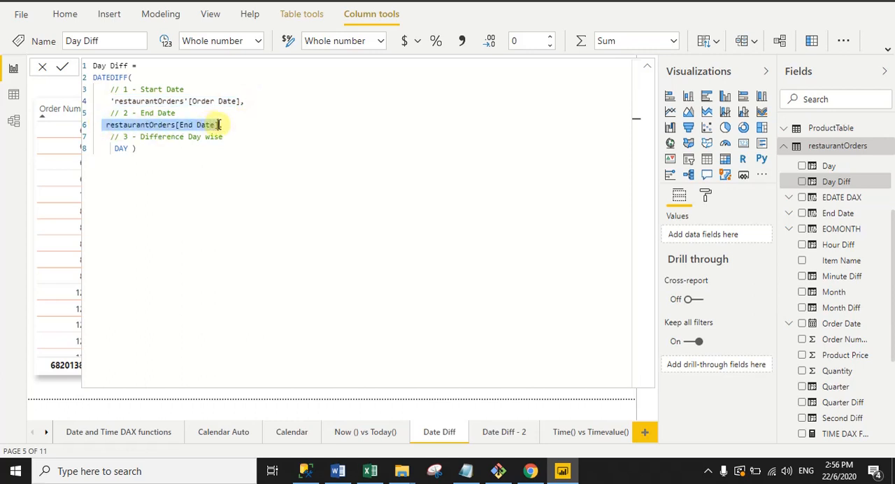
pyautogui.click(221, 125)
pyautogui.write(',')
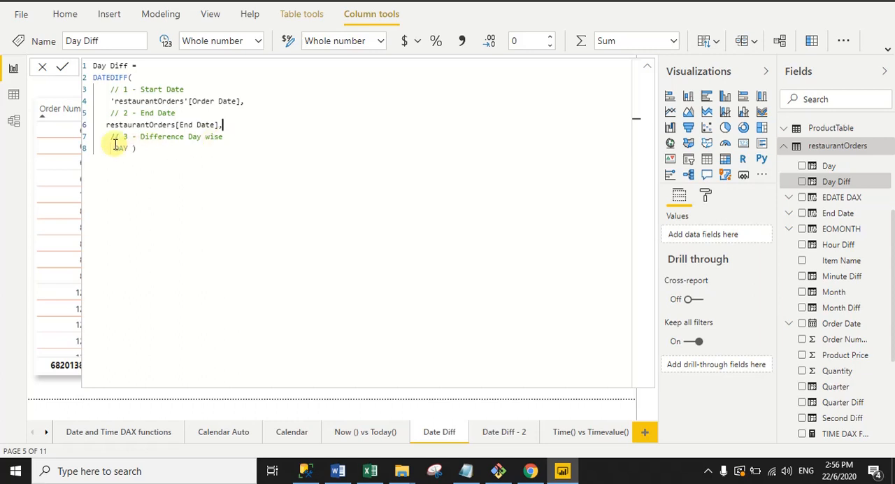
pyautogui.moveTo(129, 147); pyautogui.dragTo(112, 145)
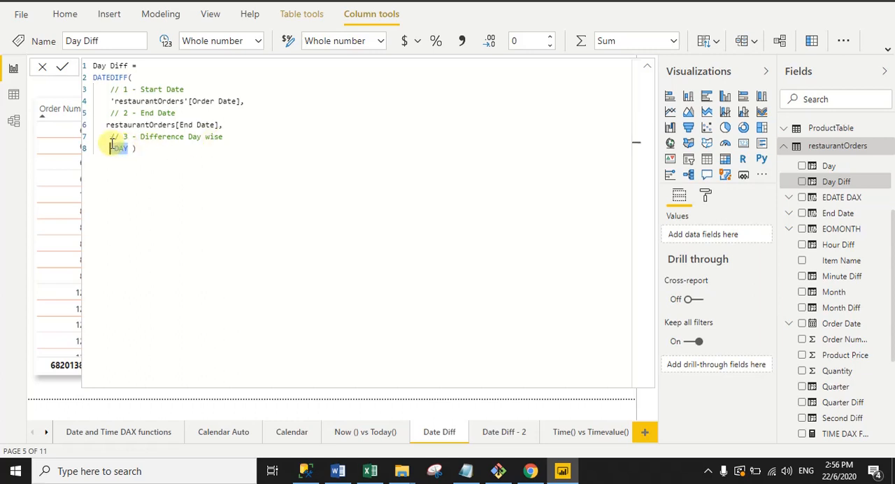
pyautogui.click(187, 153)
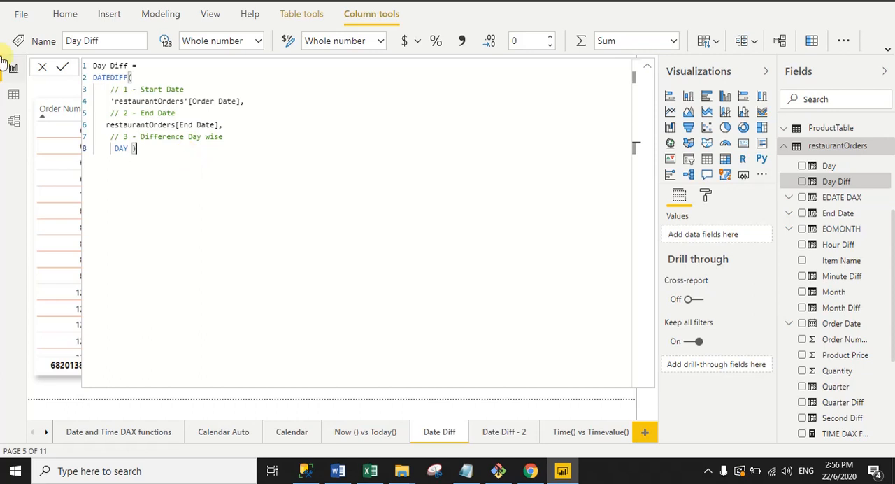
pyautogui.click(646, 66)
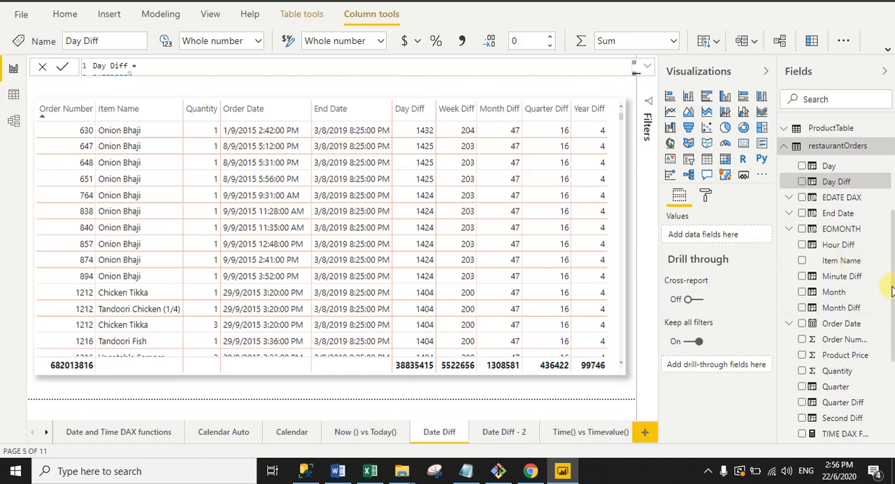
pyautogui.click(894, 319)
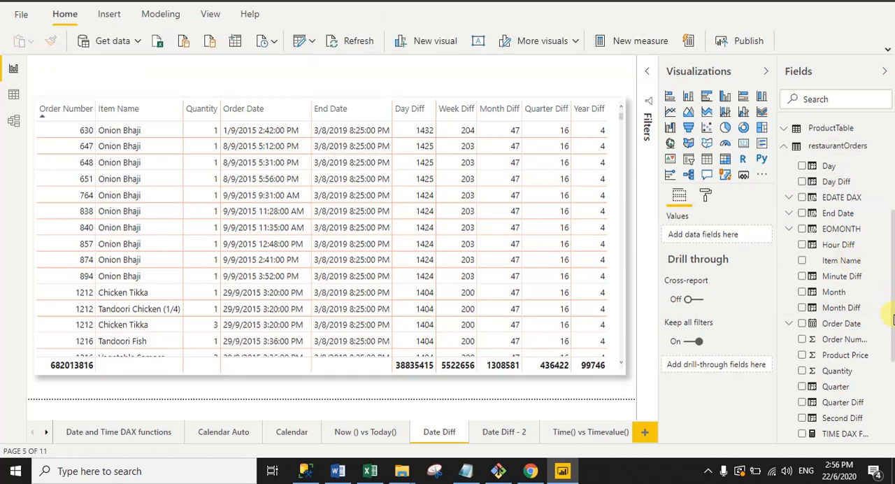
# - Show the Week Diff column's full formula in the expanded editor and review its name, DATEDIFF function and Order Date start argument
pyautogui.moveTo(892, 320); pyautogui.dragTo(892, 372)
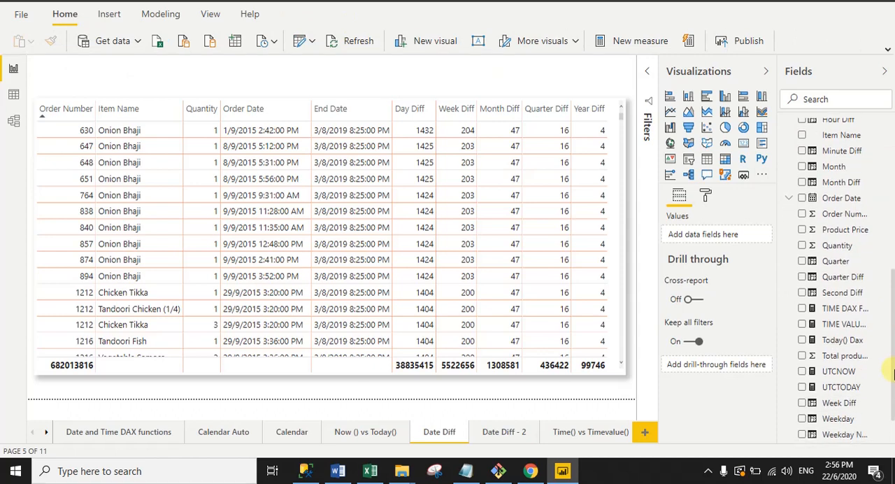
pyautogui.click(814, 410)
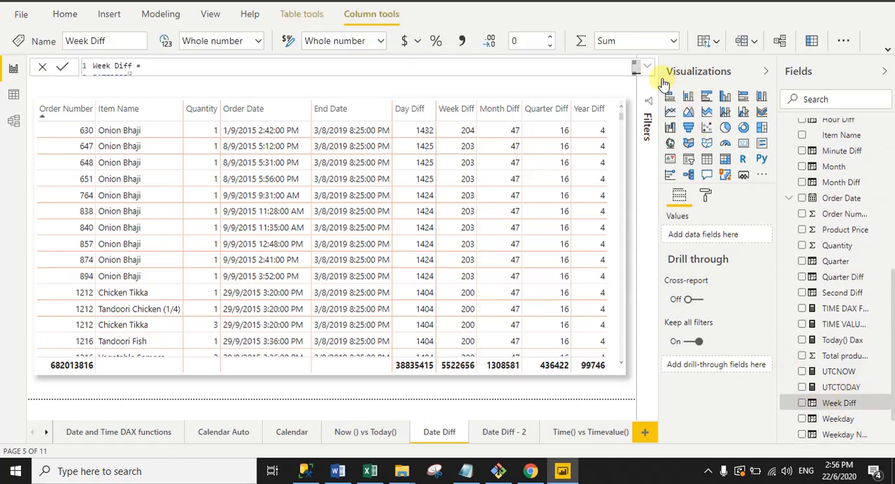
pyautogui.click(648, 70)
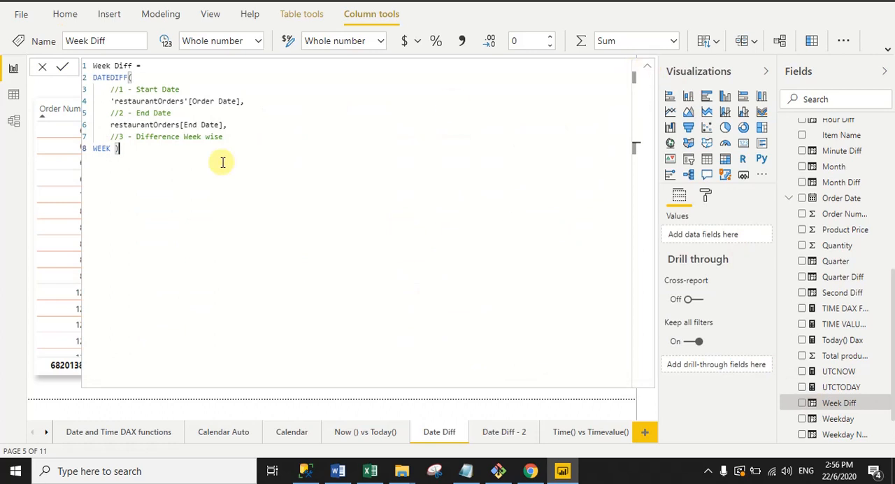
pyautogui.moveTo(94, 66); pyautogui.dragTo(252, 102)
pyautogui.click(133, 78)
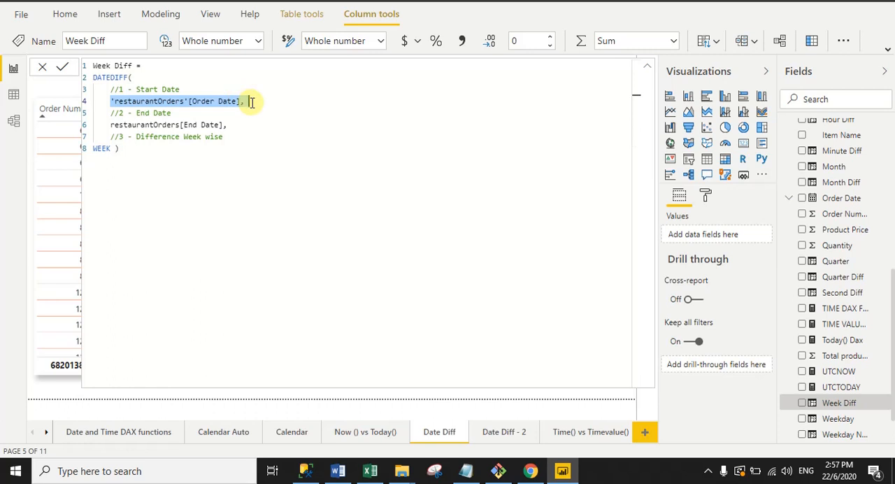
pyautogui.click(251, 102)
# - Review the End Date and WEEK arguments of the Week Diff formula, and collapse the formula editor
pyautogui.moveTo(106, 125); pyautogui.dragTo(224, 129)
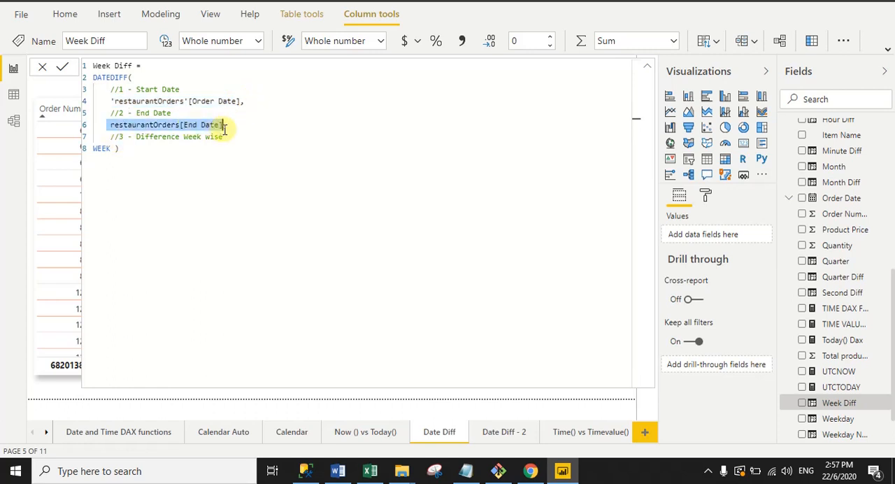
pyautogui.click(239, 130)
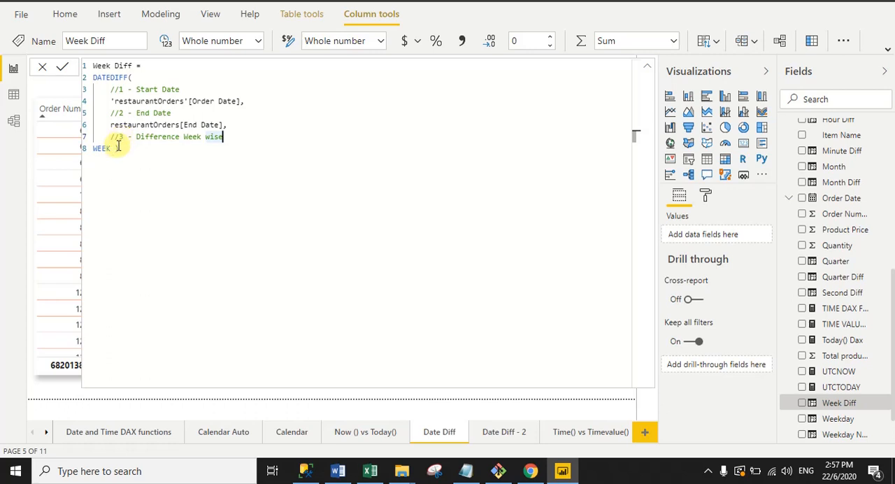
pyautogui.moveTo(111, 148); pyautogui.dragTo(94, 149)
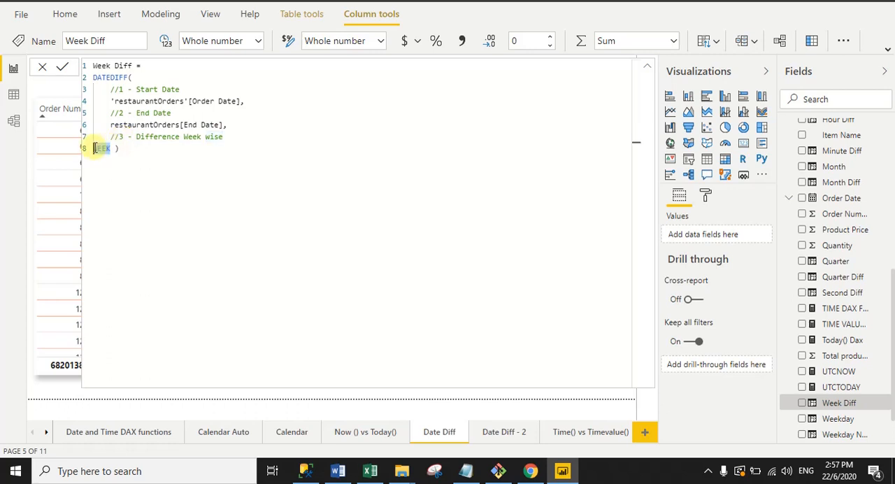
pyautogui.click(173, 168)
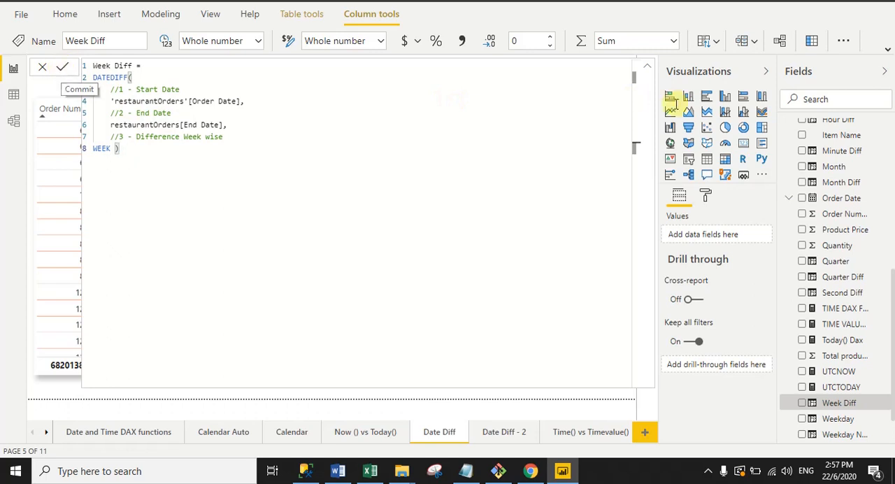
pyautogui.click(648, 68)
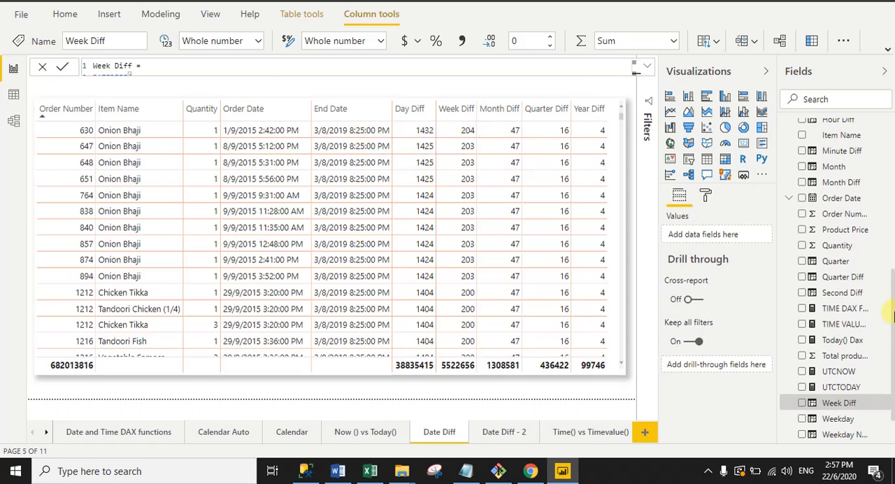
# - Show the Month Diff column's full formula in the expanded editor and review its name, DATEDIFF function and Order Date start argument
pyautogui.click(817, 185)
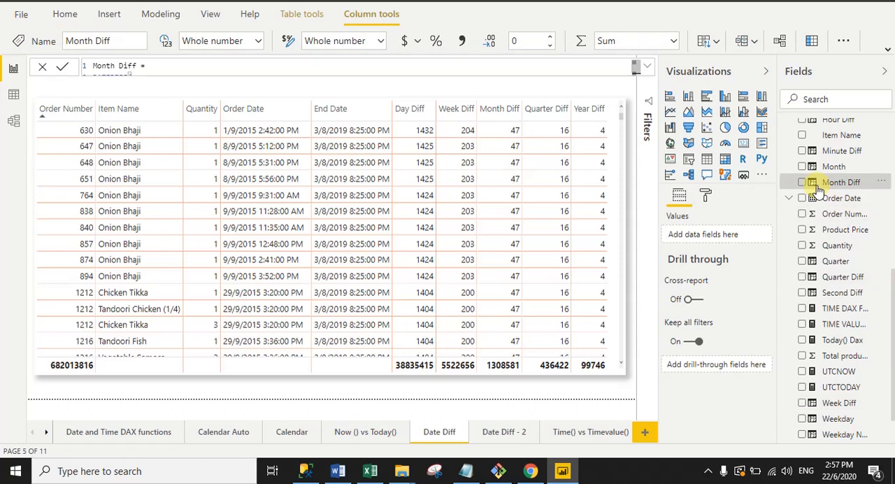
pyautogui.click(646, 66)
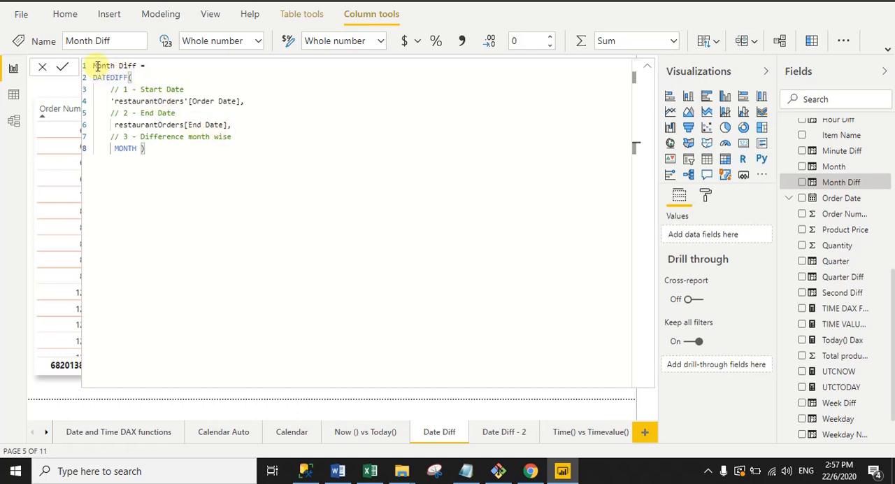
pyautogui.moveTo(95, 65); pyautogui.dragTo(140, 66)
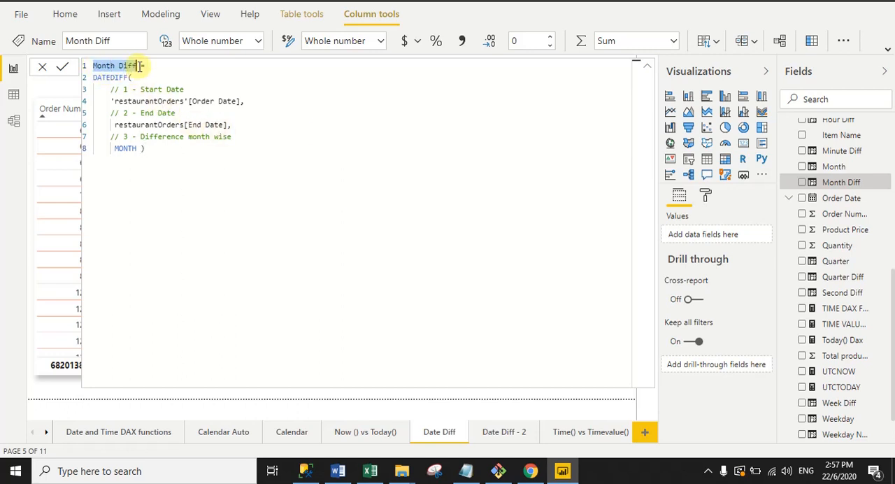
pyautogui.moveTo(95, 77); pyautogui.dragTo(245, 102)
pyautogui.click(131, 77)
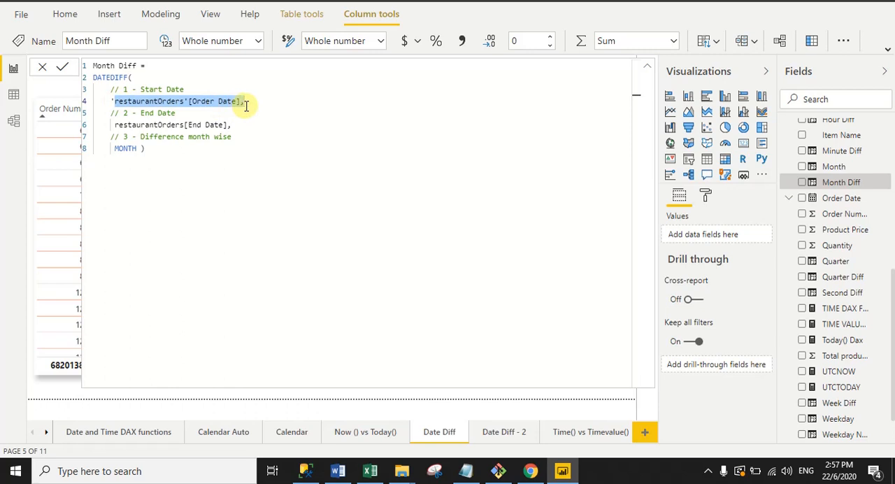
pyautogui.click(247, 104)
# - Review the End Date and MONTH arguments of the Month Diff formula, and collapse the formula editor
pyautogui.moveTo(114, 124); pyautogui.dragTo(235, 123)
pyautogui.click(239, 124)
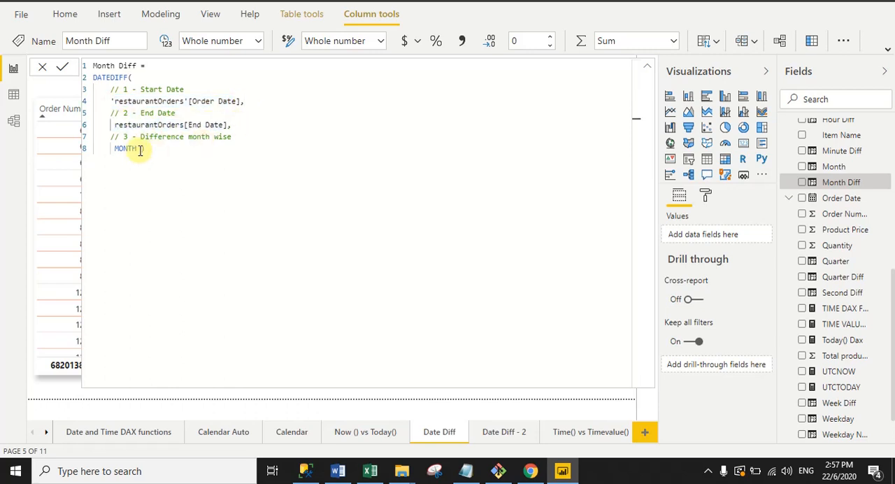
pyautogui.moveTo(113, 148); pyautogui.dragTo(141, 148)
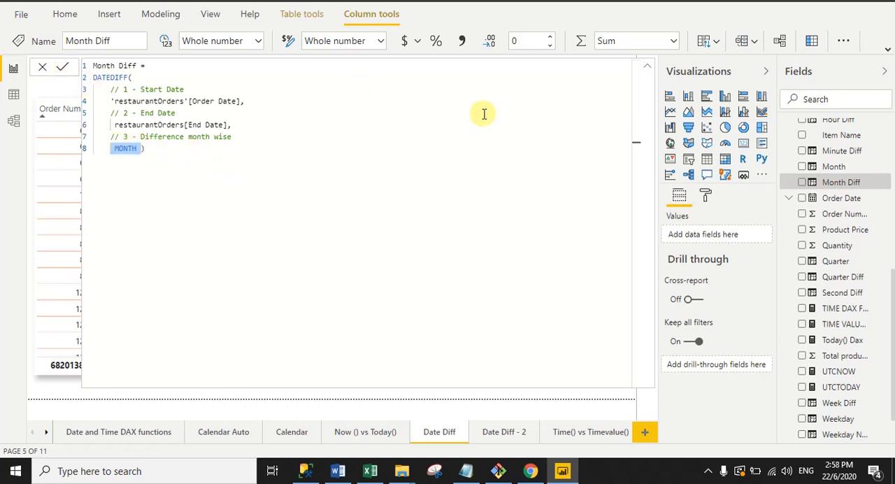
pyautogui.click(648, 67)
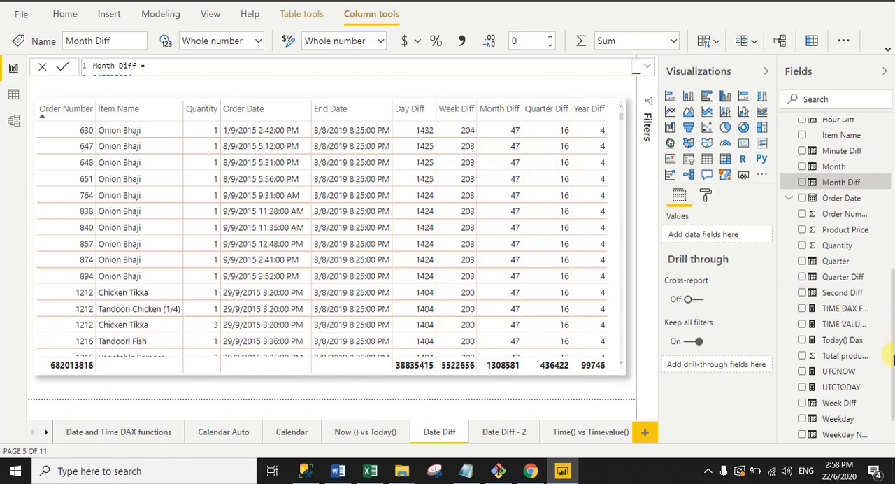
# - Show the Quarter Diff column's full formula in the expanded editor and review its name, DATEDIFF function and Order Date start argument
pyautogui.click(894, 356)
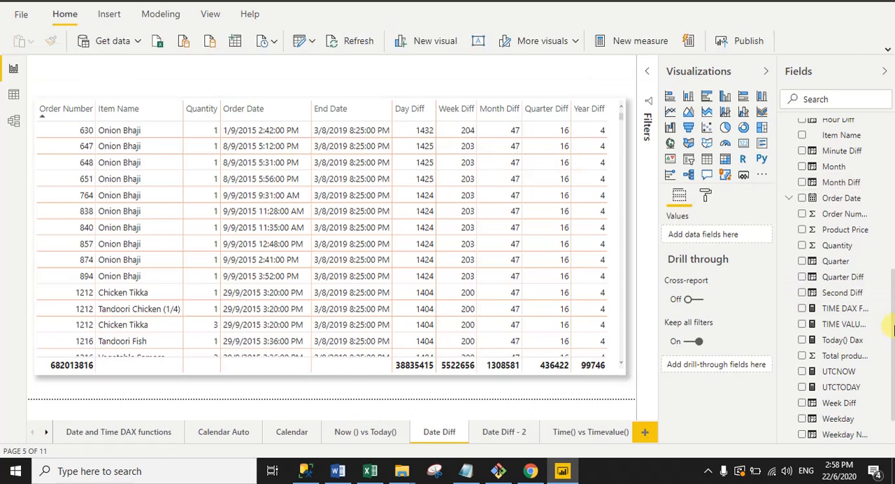
pyautogui.click(814, 281)
pyautogui.click(645, 67)
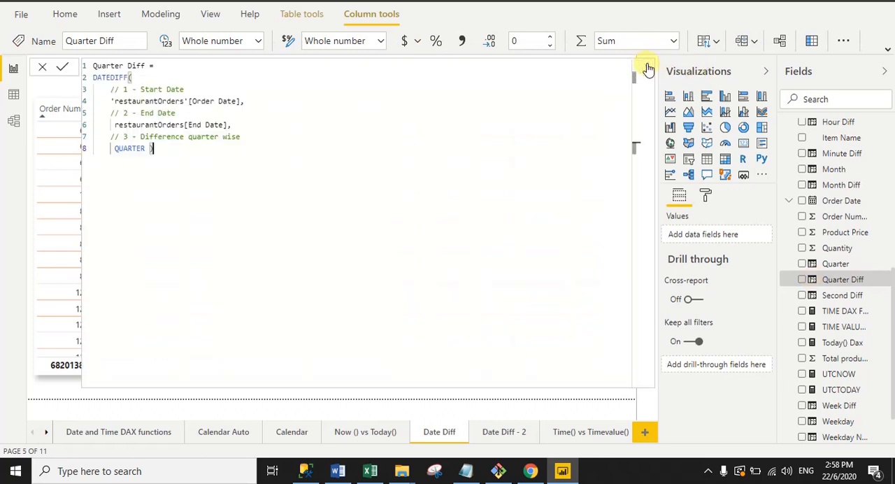
pyautogui.moveTo(93, 65); pyautogui.dragTo(149, 65)
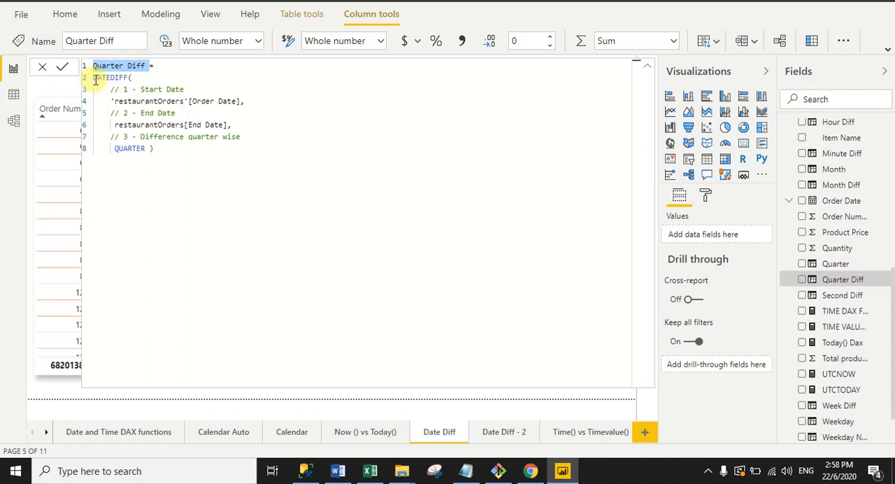
pyautogui.moveTo(94, 78); pyautogui.dragTo(242, 102)
pyautogui.click(135, 82)
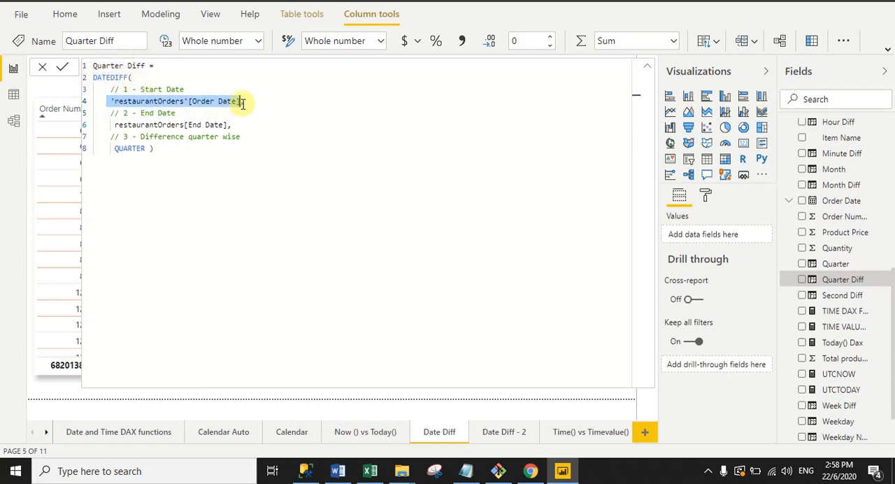
pyautogui.click(241, 163)
# - Review the End Date and QUARTER arguments of the Quarter Diff formula, and collapse the formula editor
pyautogui.moveTo(110, 124); pyautogui.dragTo(229, 124)
pyautogui.click(111, 149)
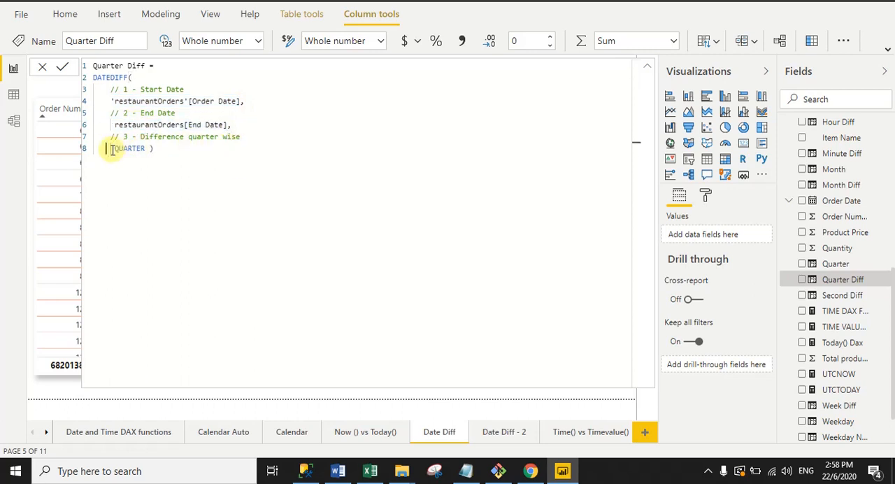
pyautogui.moveTo(112, 150); pyautogui.dragTo(142, 148)
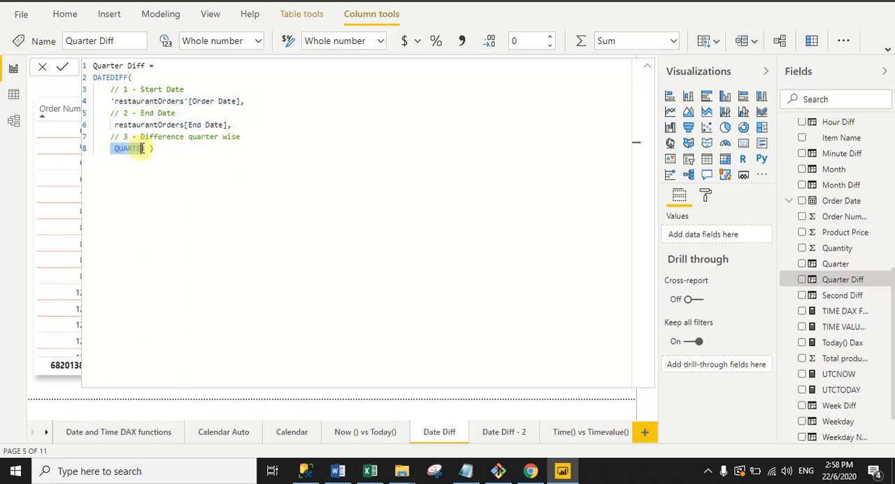
pyautogui.click(236, 147)
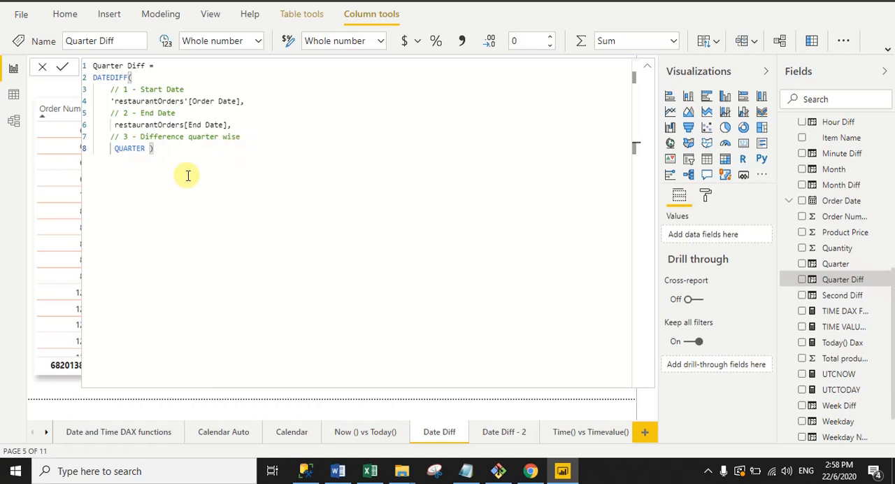
pyautogui.click(646, 67)
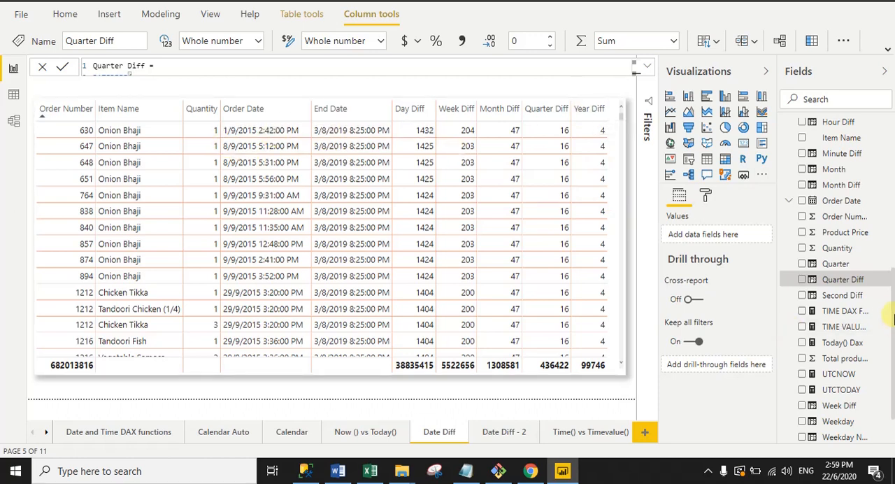
# - Review the Year Diff column's full formula with its Order Date, End Date and YEAR arguments, and examine the table's Day Diff to Year Diff columns
pyautogui.moveTo(894, 382); pyautogui.dragTo(894, 413)
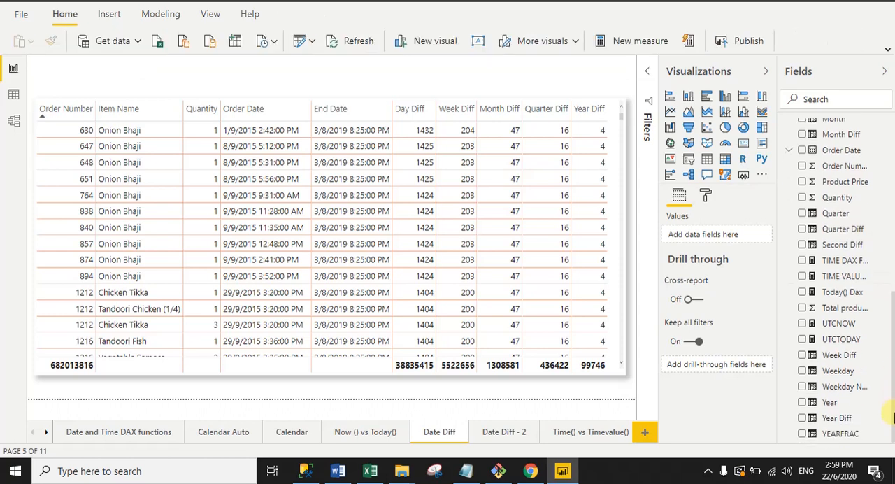
pyautogui.click(817, 420)
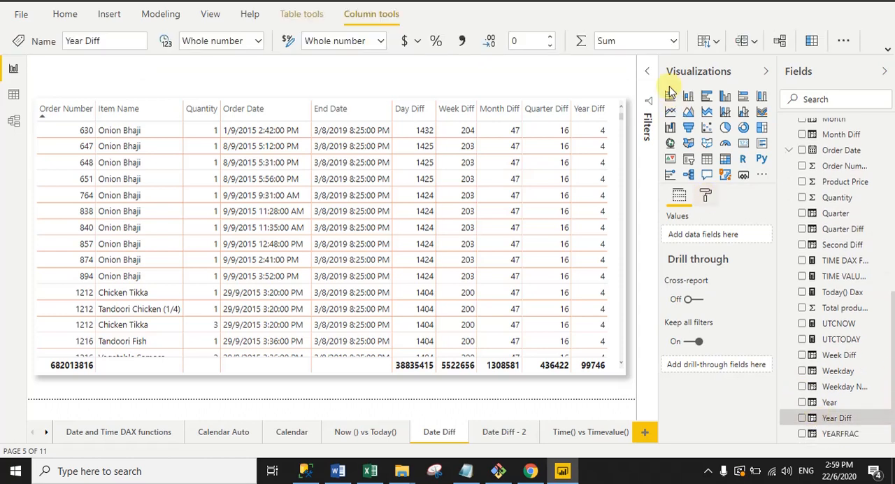
pyautogui.click(644, 66)
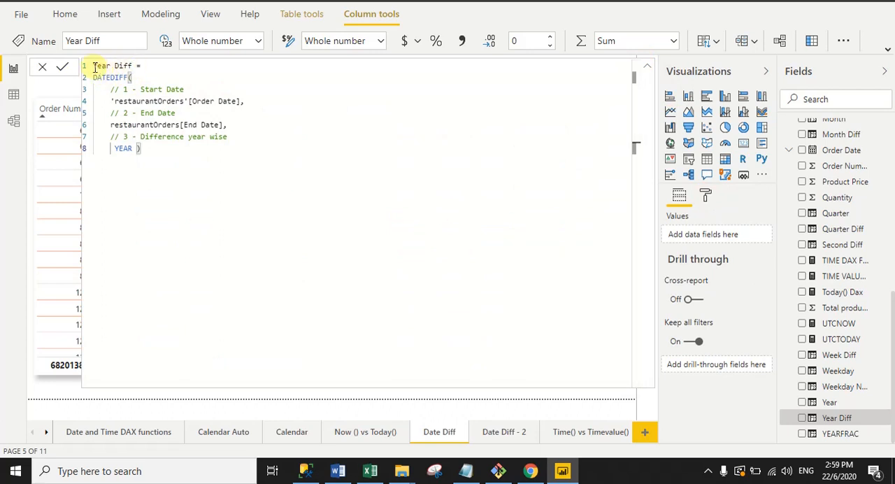
pyautogui.moveTo(93, 66); pyautogui.dragTo(242, 103)
pyautogui.moveTo(110, 125); pyautogui.dragTo(227, 126)
pyautogui.click(165, 156)
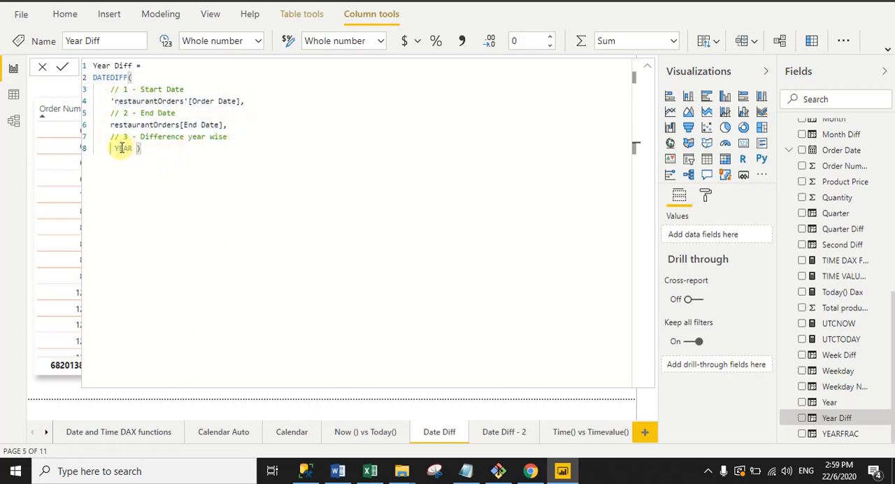
pyautogui.moveTo(113, 148); pyautogui.dragTo(132, 148)
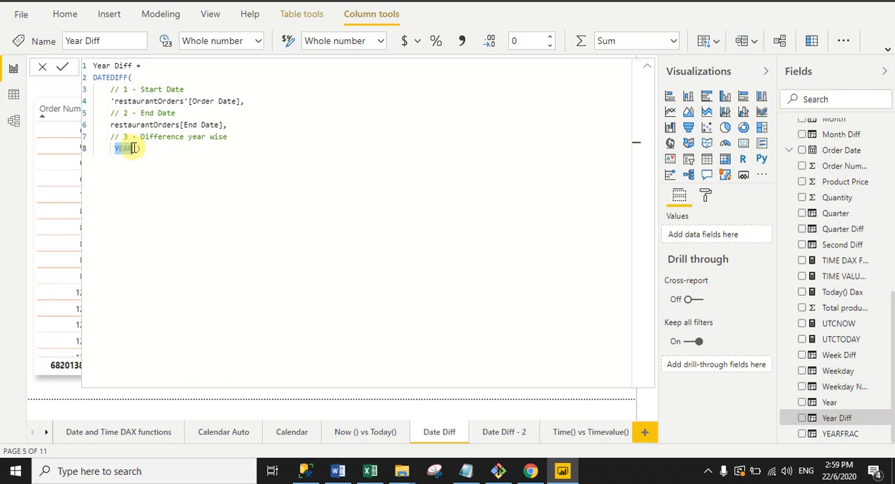
pyautogui.click(646, 68)
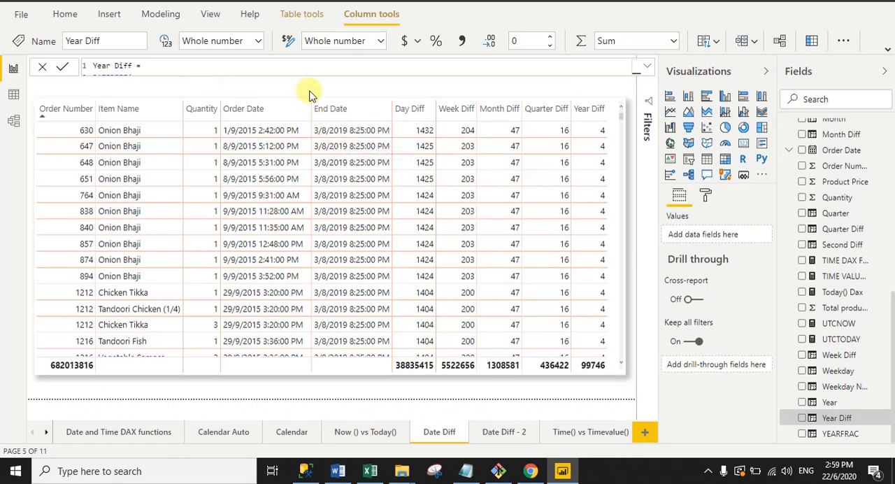
pyautogui.moveTo(410, 114); pyautogui.dragTo(586, 120)
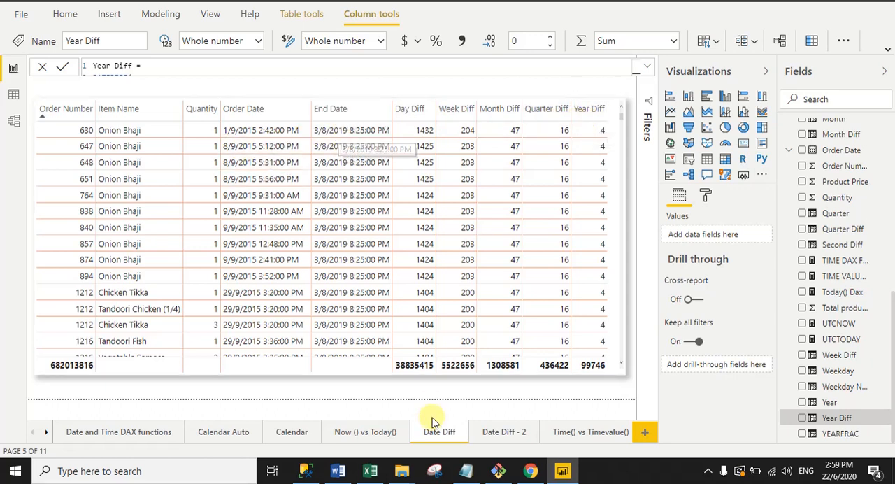
# - Open the Date Diff - 2 page and show the Second Diff column's full formula in the expanded editor
pyautogui.click(490, 433)
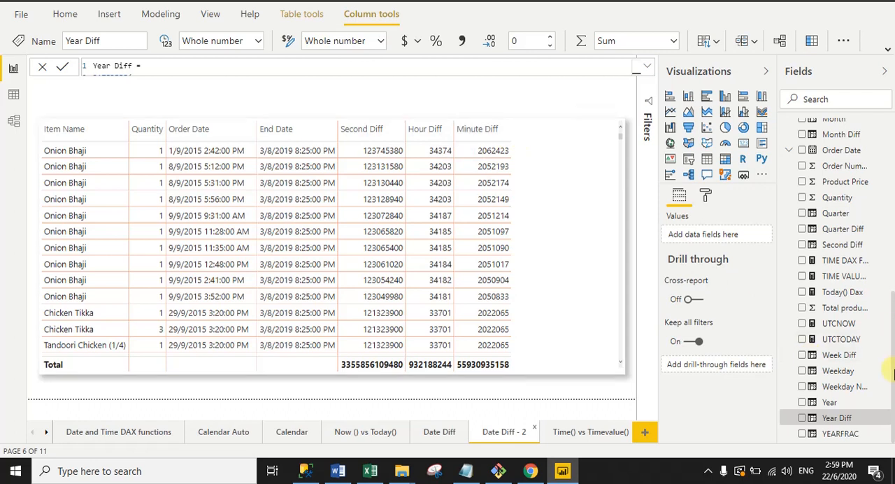
pyautogui.moveTo(893, 332); pyautogui.dragTo(893, 257)
pyautogui.click(363, 102)
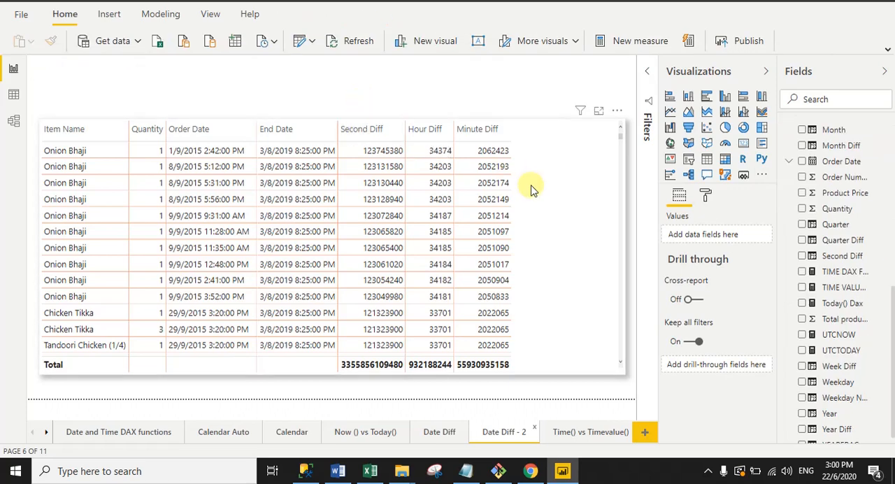
pyautogui.click(813, 258)
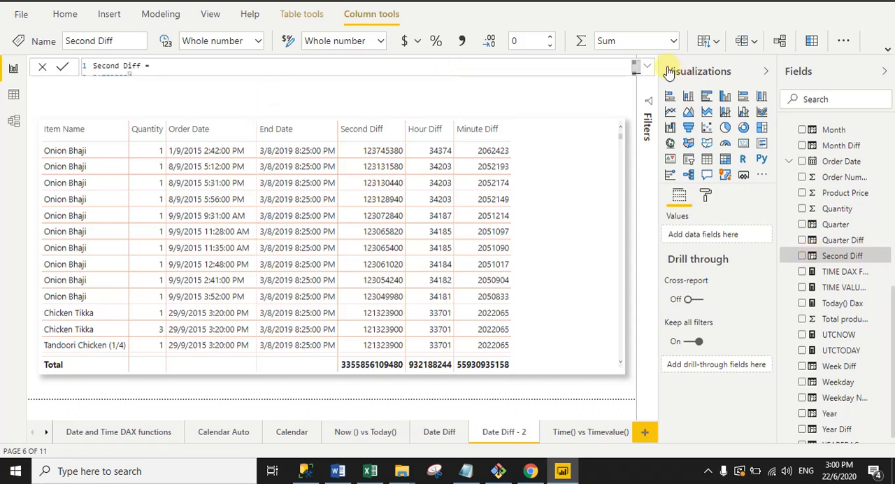
pyautogui.click(649, 67)
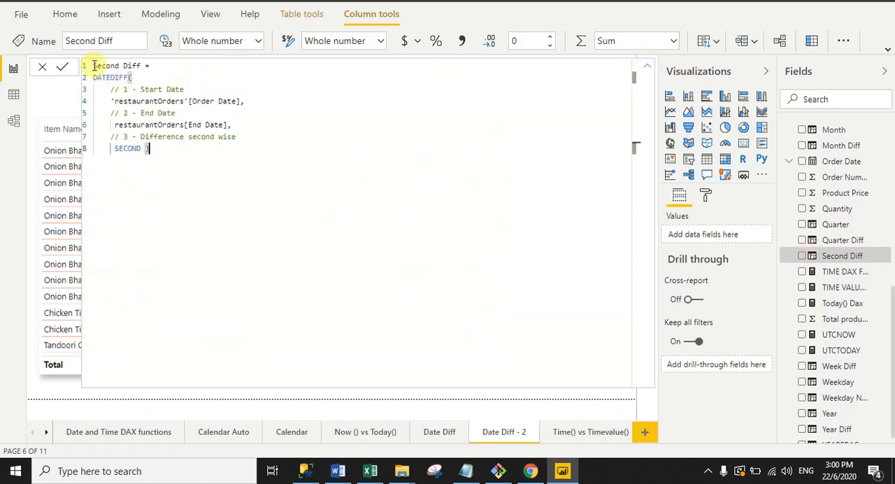
# - Review the Second Diff formula's name, DATEDIFF function and Order Date, End Date and SECOND arguments, and collapse the formula editor
pyautogui.moveTo(91, 65); pyautogui.dragTo(155, 65)
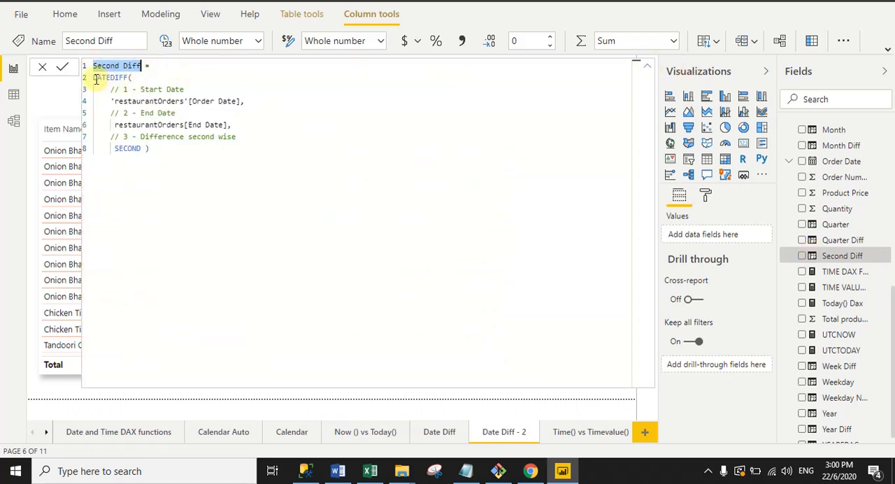
pyautogui.moveTo(94, 78); pyautogui.dragTo(124, 77)
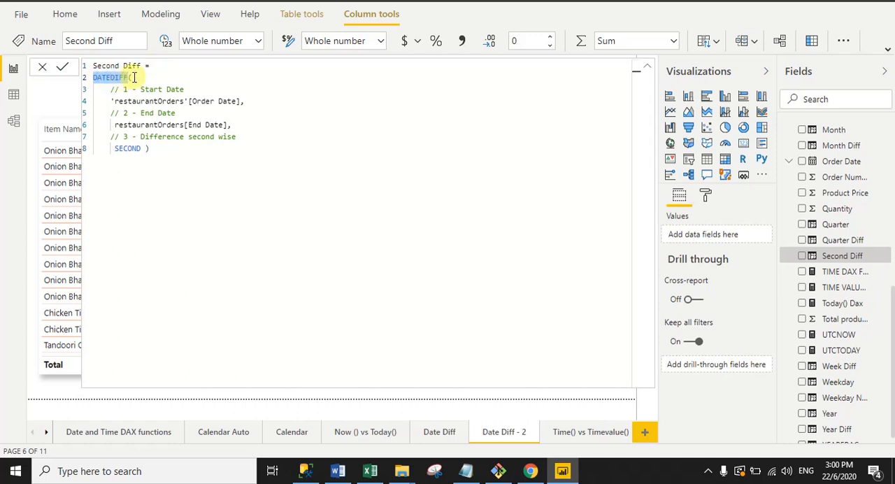
pyautogui.click(134, 78)
pyautogui.moveTo(113, 101); pyautogui.dragTo(245, 101)
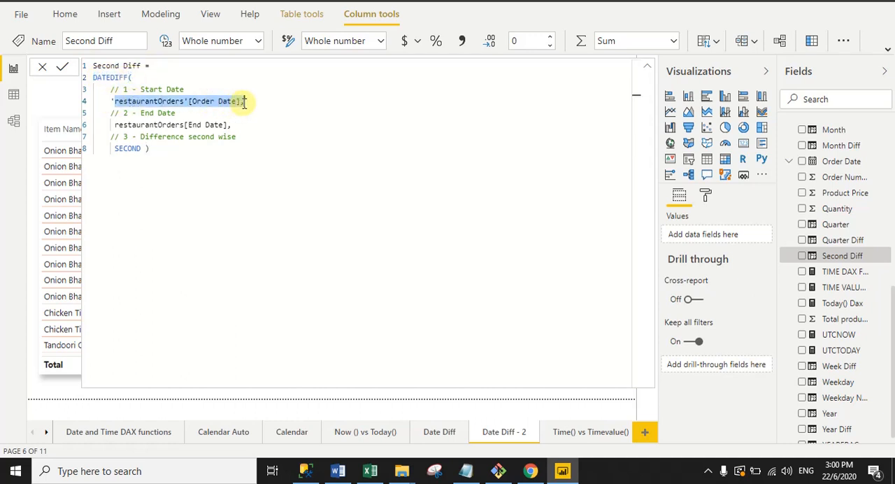
pyautogui.moveTo(110, 124); pyautogui.dragTo(241, 126)
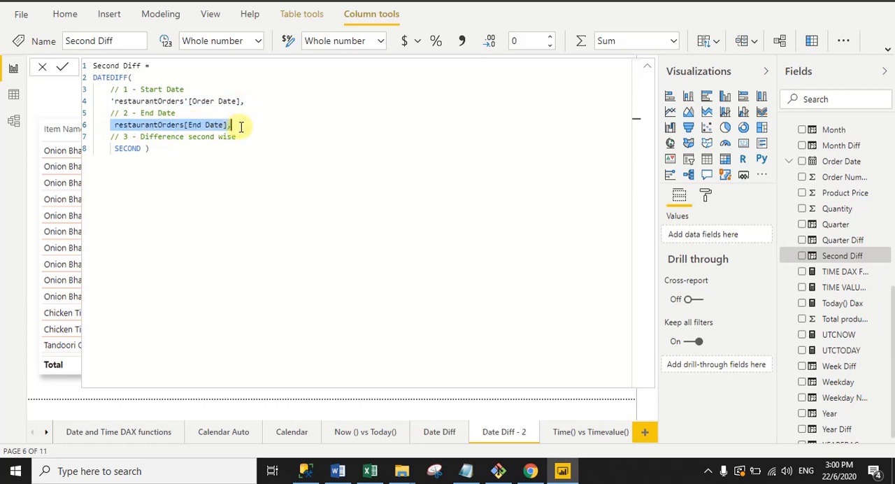
pyautogui.click(124, 138)
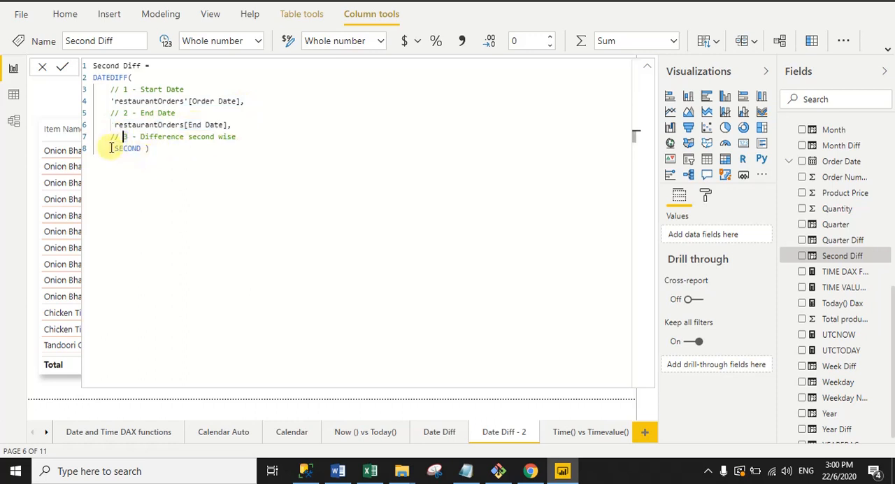
pyautogui.moveTo(112, 147); pyautogui.dragTo(150, 148)
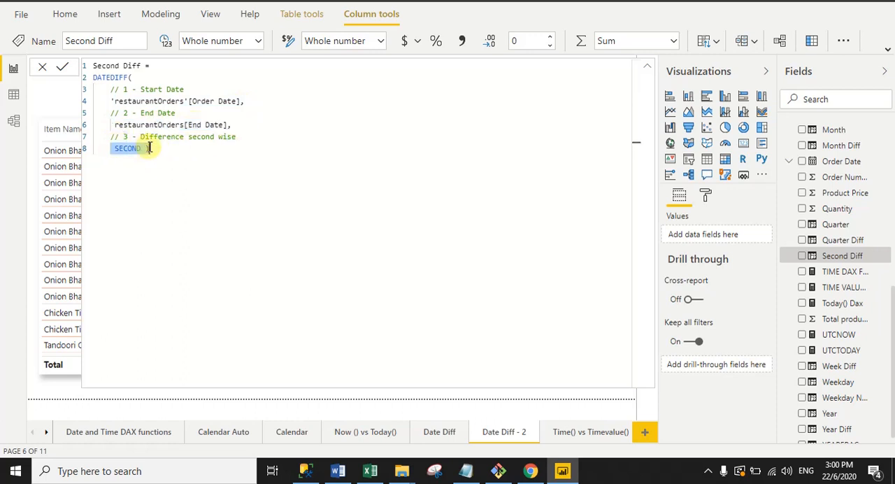
pyautogui.click(646, 71)
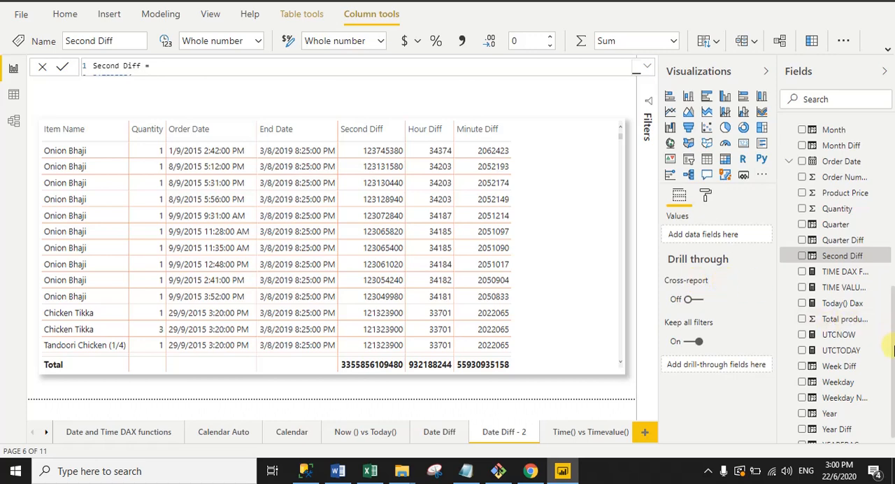
# - Show the Hour Diff column's full formula, review its Order Date, End Date and HOUR arguments, and collapse the editor
pyautogui.moveTo(894, 367); pyautogui.dragTo(893, 279)
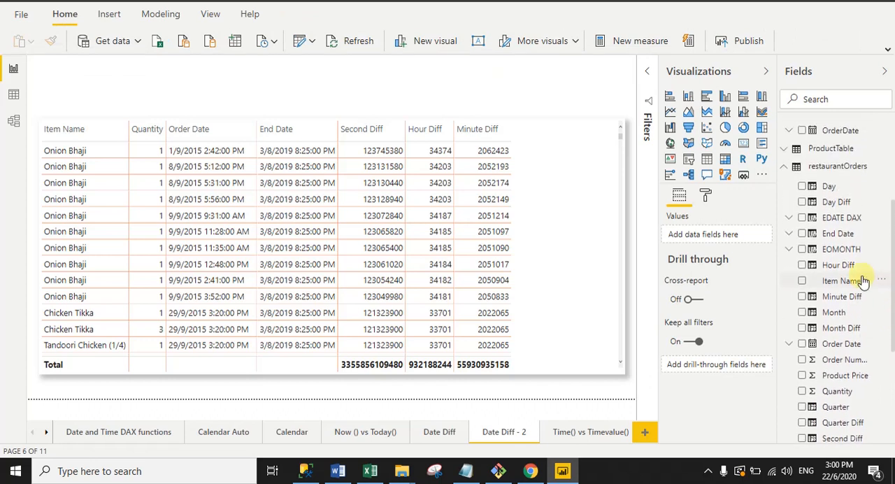
pyautogui.click(822, 266)
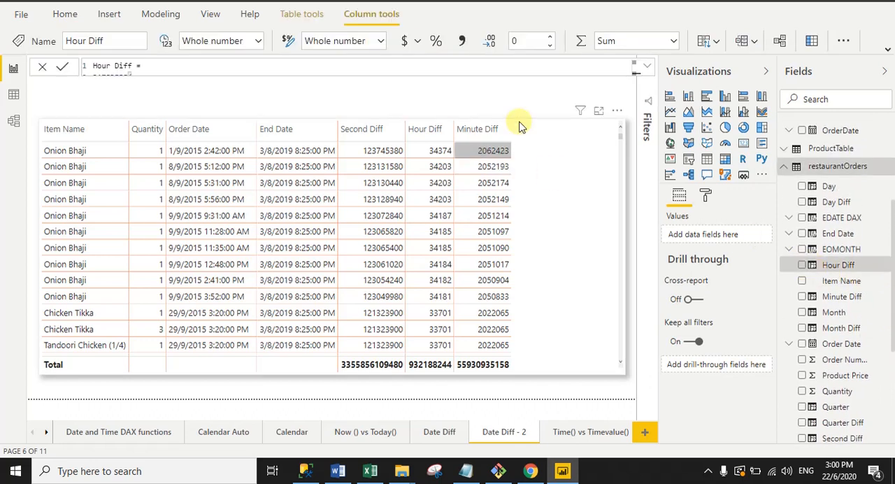
pyautogui.click(645, 68)
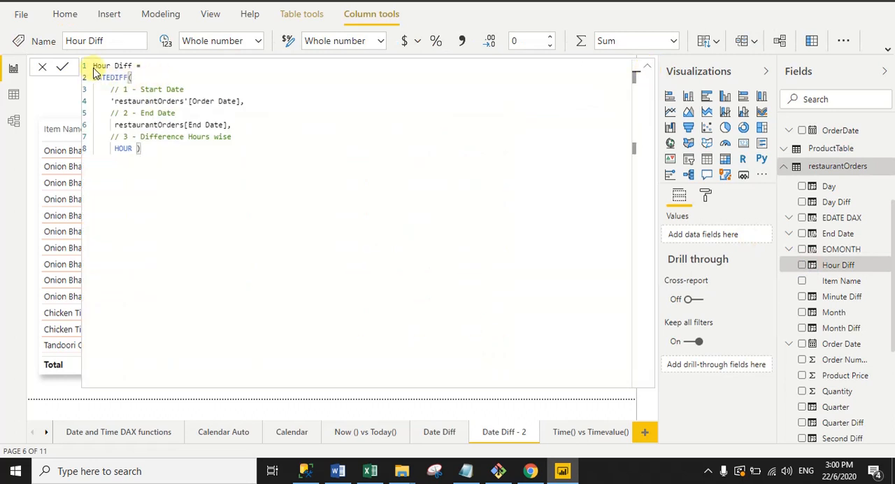
pyautogui.moveTo(95, 66); pyautogui.dragTo(240, 100)
pyautogui.click(132, 77)
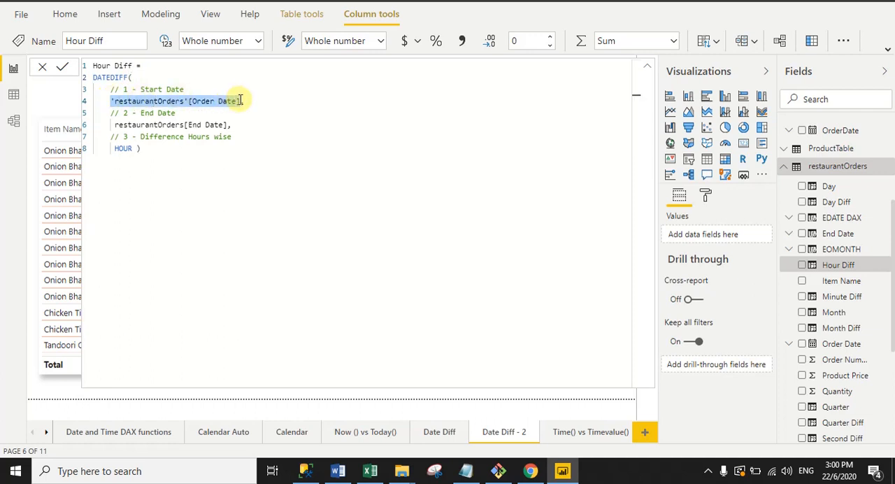
pyautogui.moveTo(110, 125); pyautogui.dragTo(236, 124)
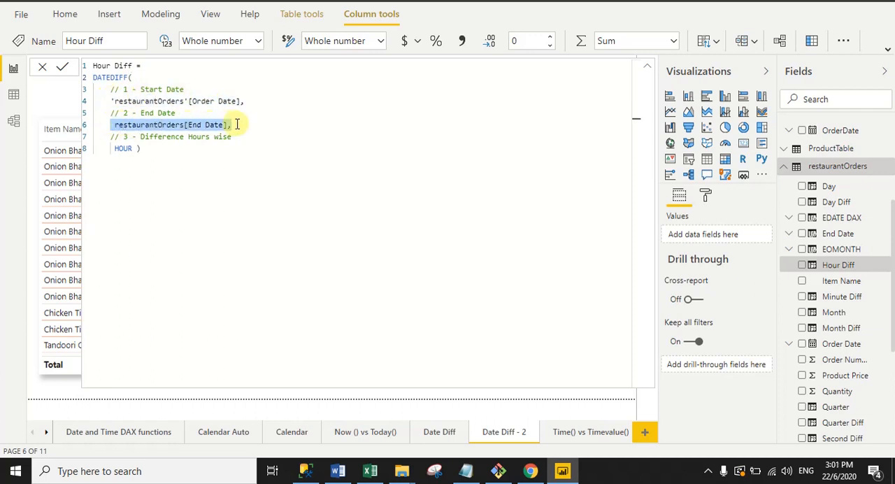
pyautogui.moveTo(117, 150); pyautogui.dragTo(149, 150)
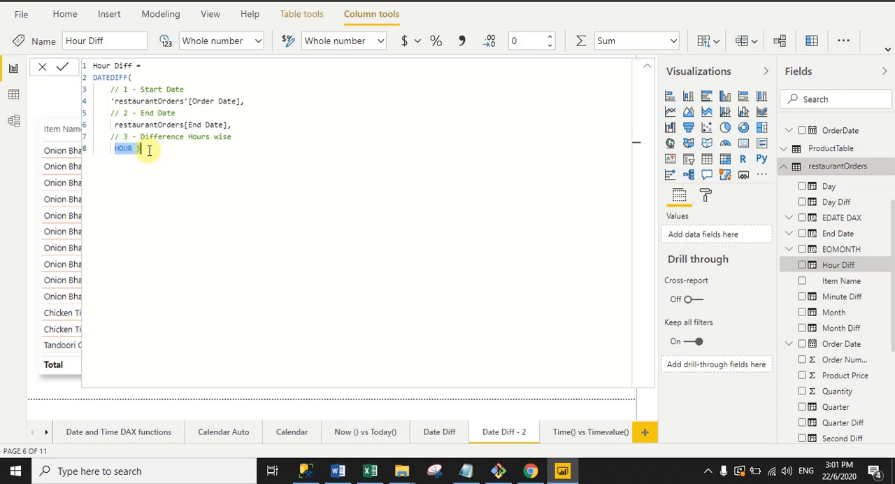
pyautogui.click(647, 68)
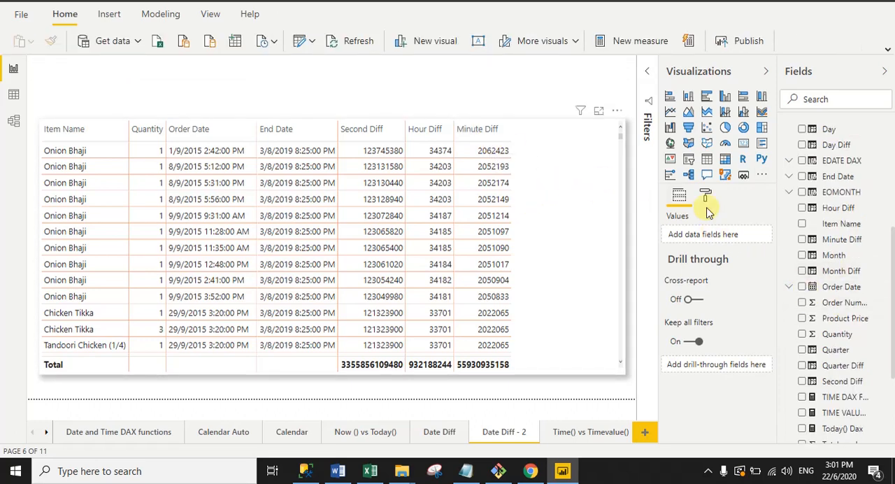
# - Show the Minute Diff column's full formula, review its DATEDIFF function with Order Date, End Date and MINUTE arguments, and collapse the editor
pyautogui.click(812, 241)
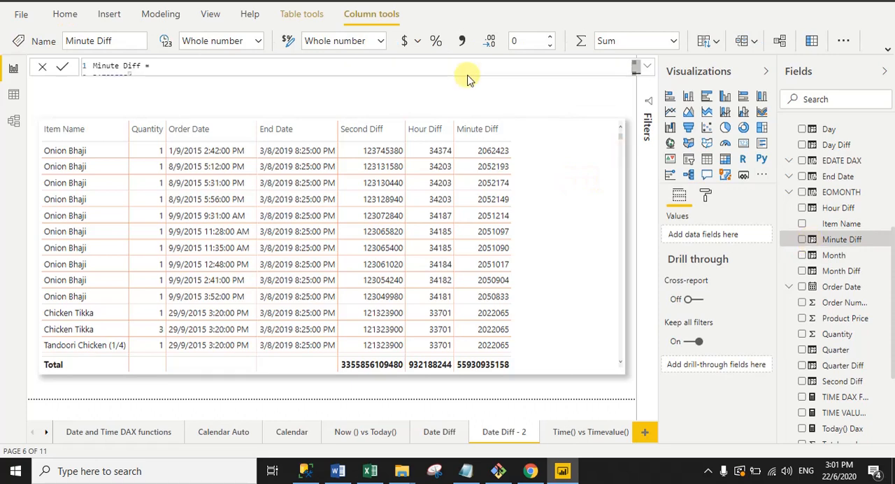
pyautogui.click(649, 67)
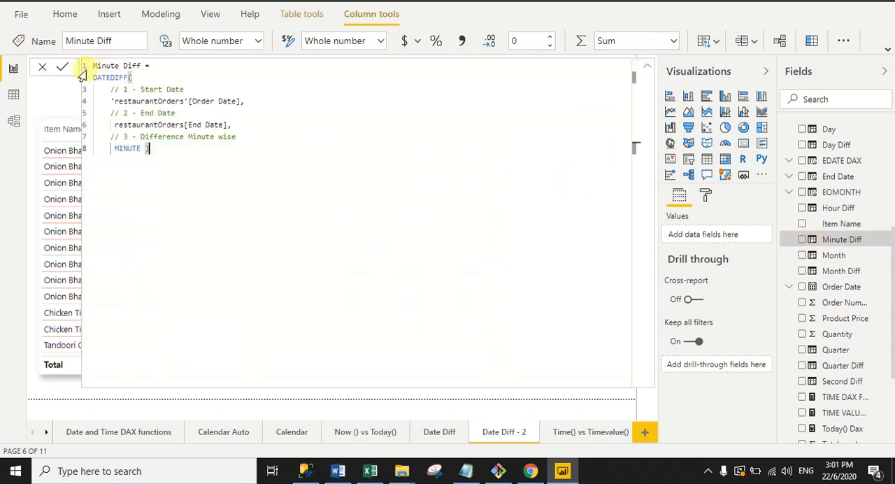
pyautogui.moveTo(94, 68); pyautogui.dragTo(158, 62)
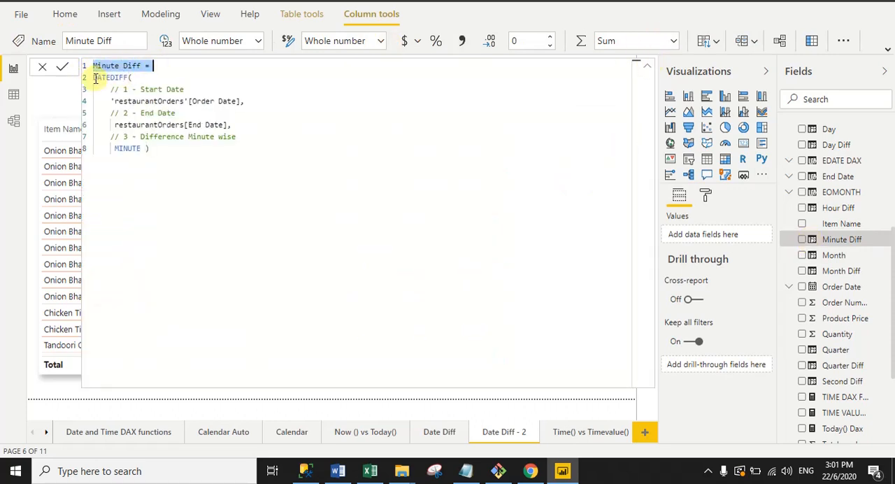
pyautogui.moveTo(94, 79); pyautogui.dragTo(140, 81)
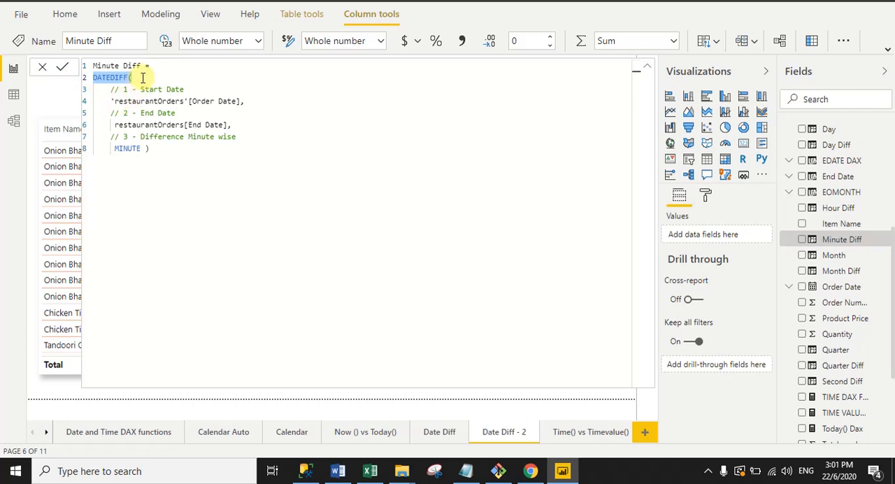
pyautogui.click(140, 78)
pyautogui.moveTo(110, 100); pyautogui.dragTo(254, 99)
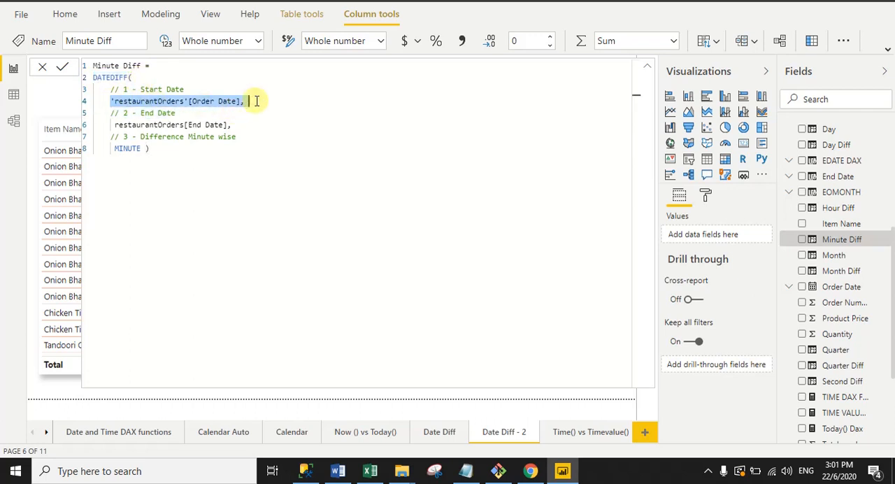
pyautogui.moveTo(111, 124); pyautogui.dragTo(240, 124)
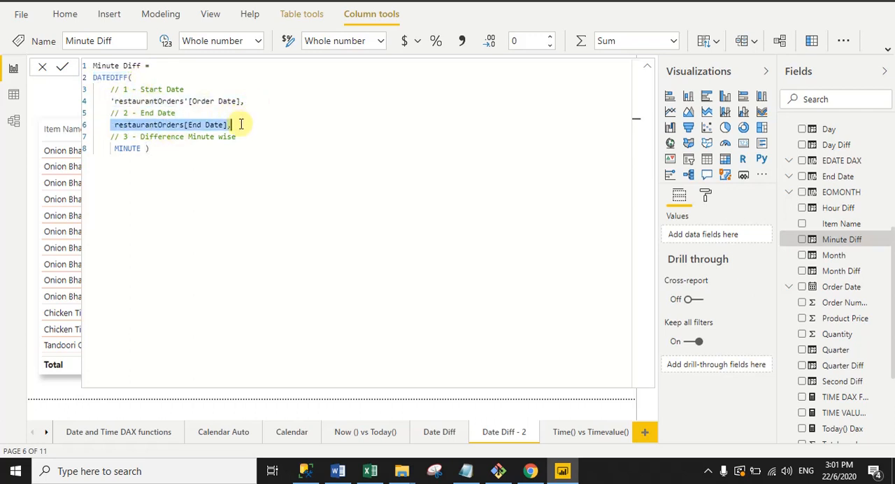
pyautogui.moveTo(145, 149); pyautogui.dragTo(116, 149)
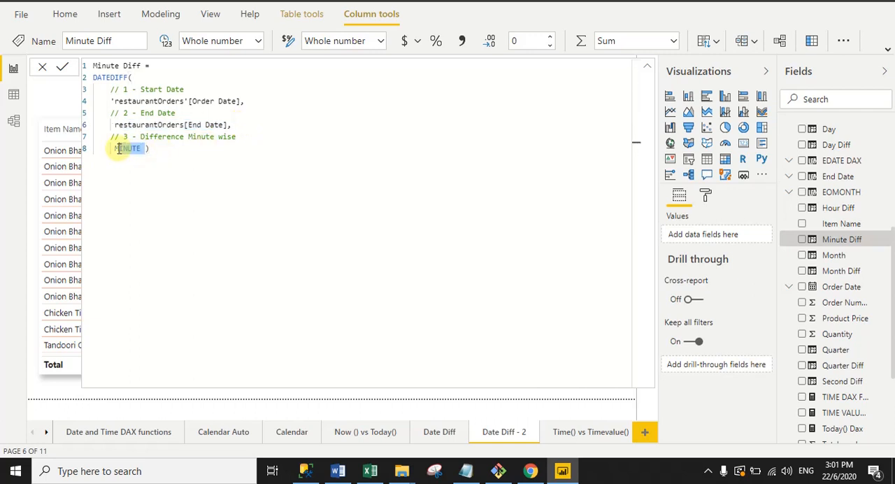
pyautogui.click(647, 69)
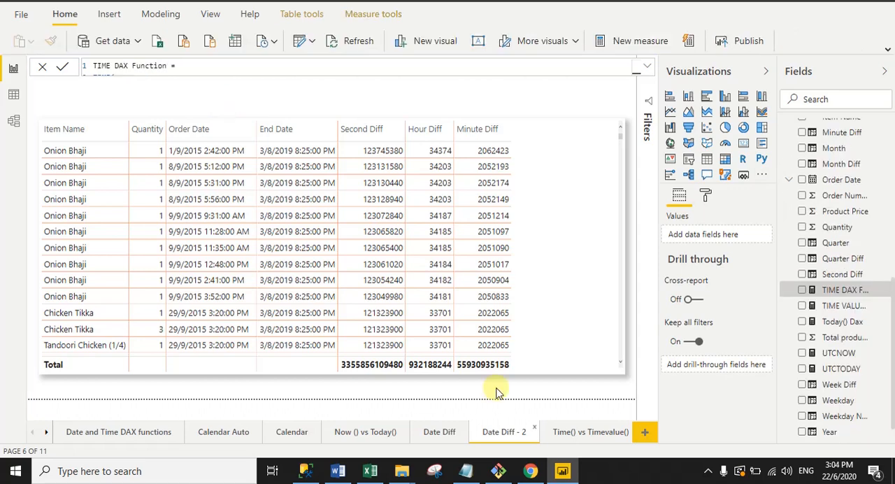
# - On the Time() vs Timevalue() page, review the TIME DAX Function measure's hour, minute and second arguments and compare them with its card
pyautogui.click(589, 433)
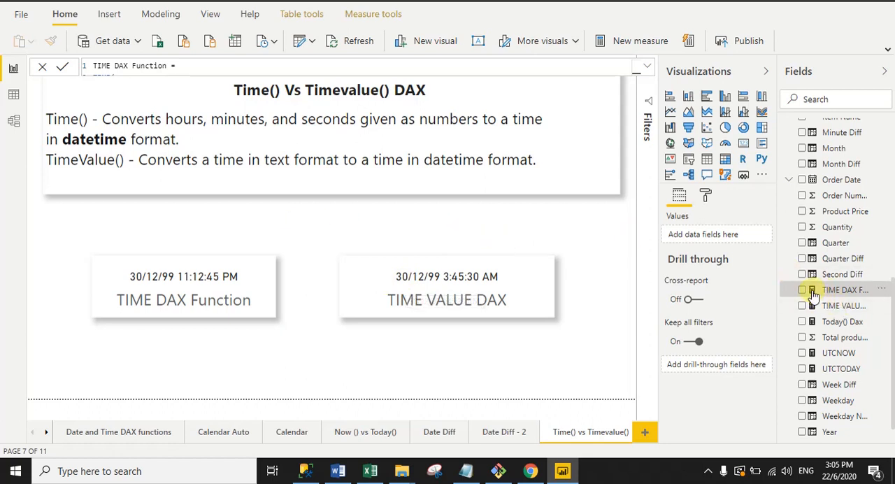
pyautogui.click(647, 66)
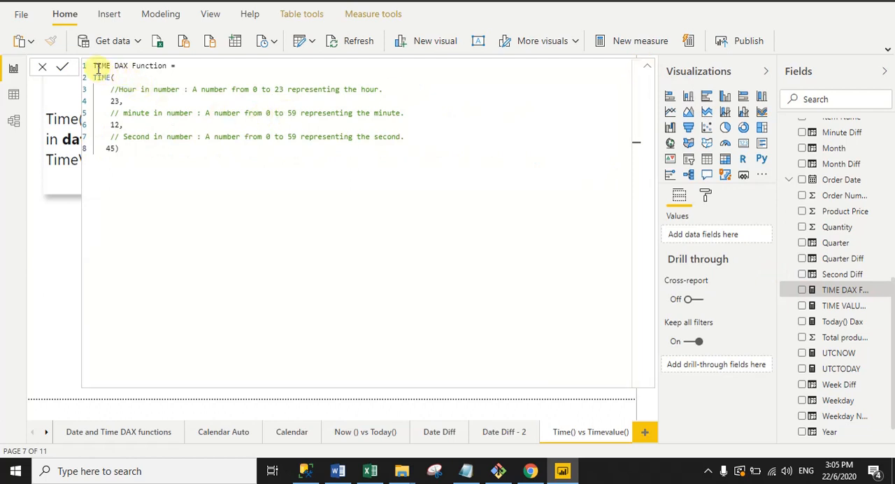
pyautogui.moveTo(94, 65); pyautogui.dragTo(167, 66)
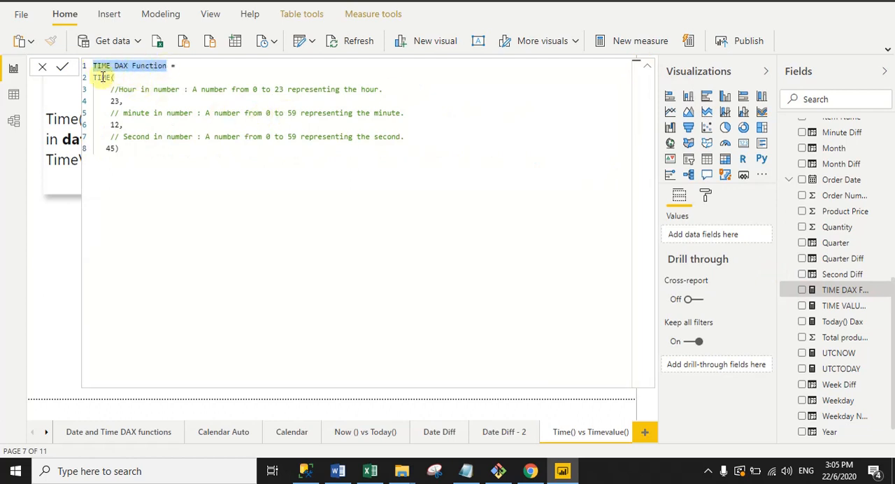
pyautogui.moveTo(95, 77); pyautogui.dragTo(111, 78)
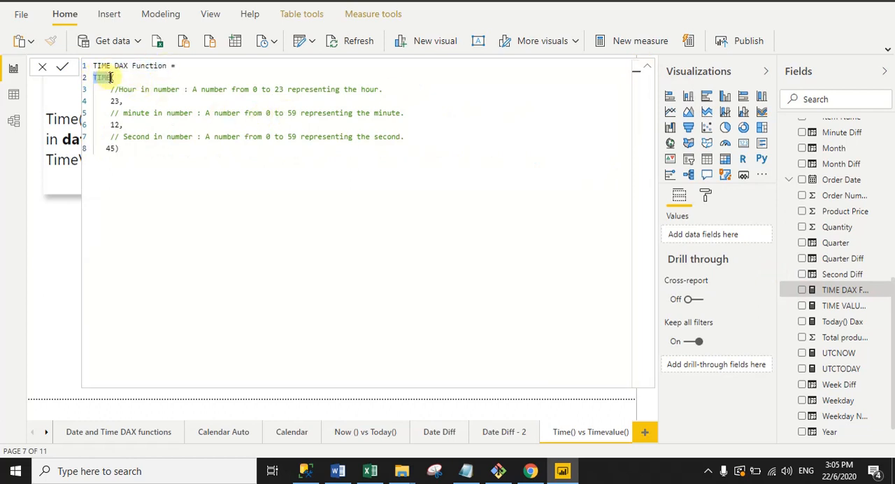
pyautogui.click(116, 78)
pyautogui.click(123, 101)
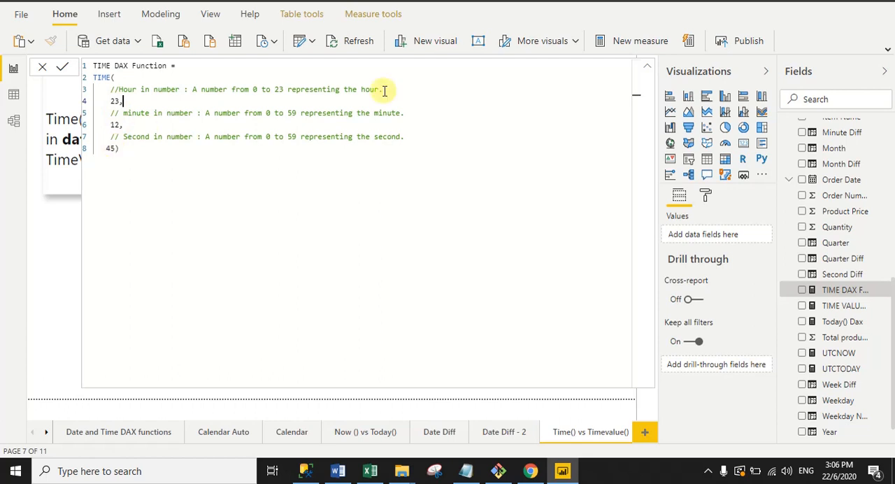
pyautogui.click(647, 70)
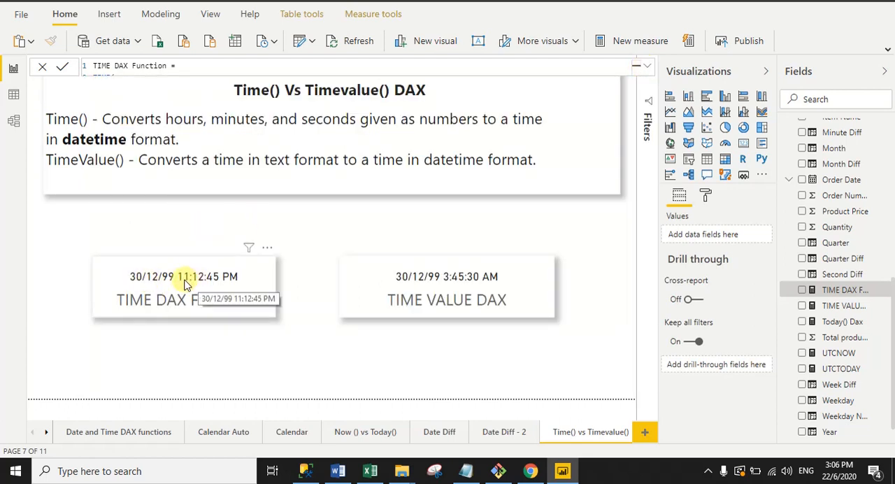
pyautogui.click(646, 66)
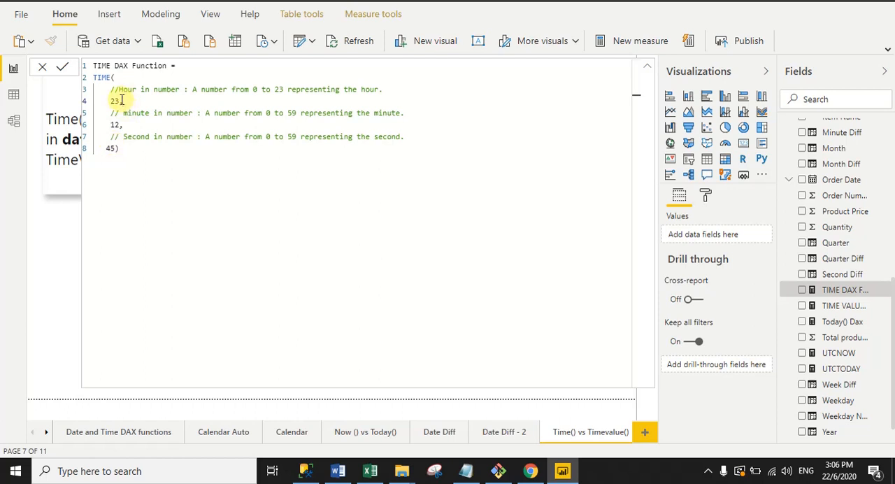
pyautogui.click(648, 67)
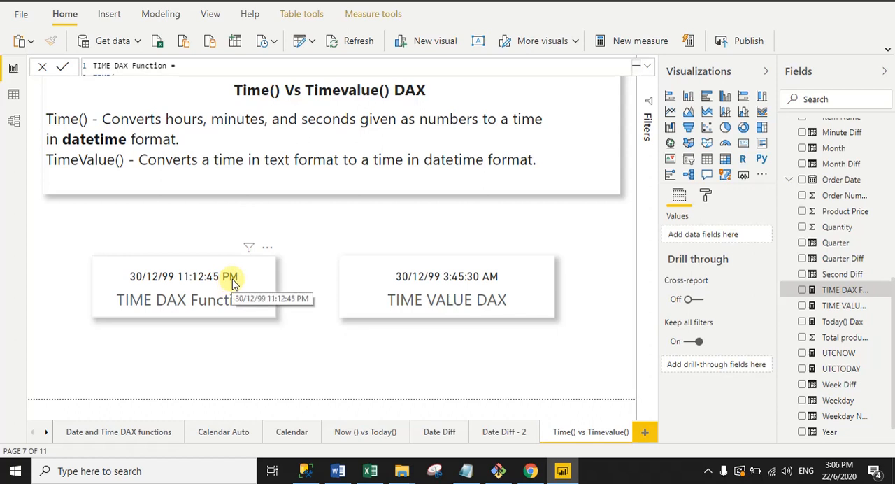
# - Set the hour argument of the TIME DAX Function measure to 6, collapse the formula editor and check the measure's card
pyautogui.click(649, 68)
pyautogui.doubleClick(113, 101)
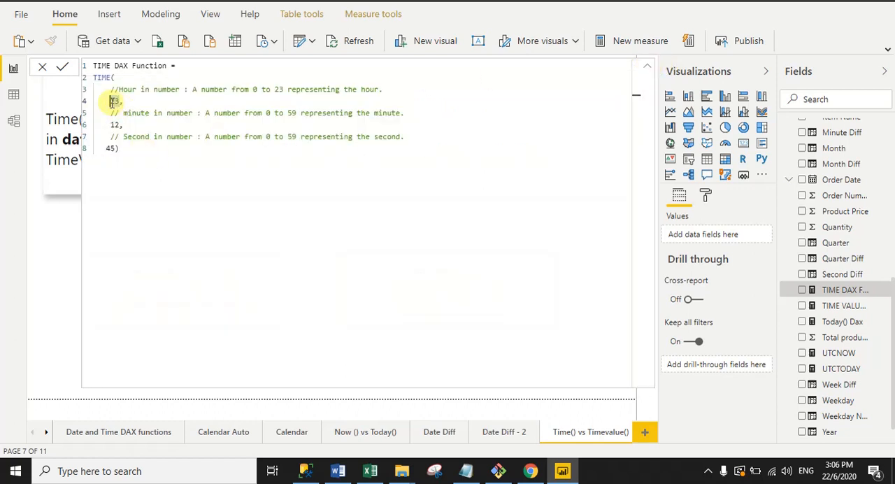
pyautogui.write('6,')
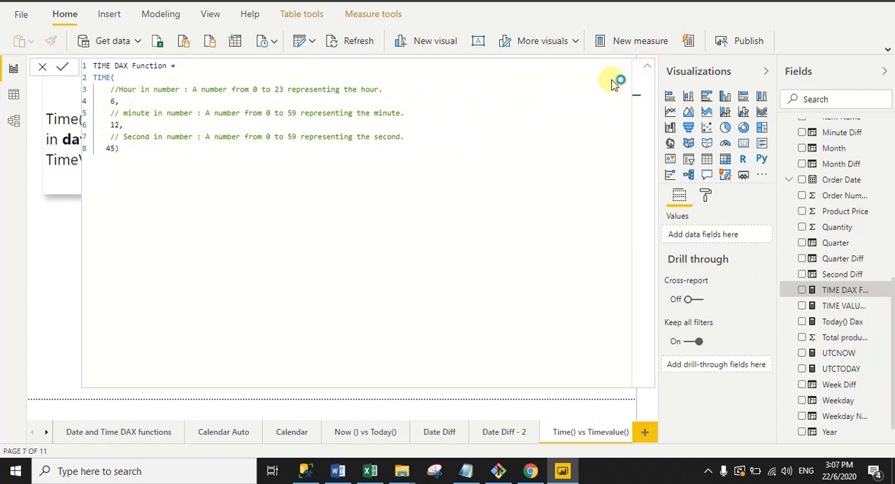
pyautogui.click(179, 164)
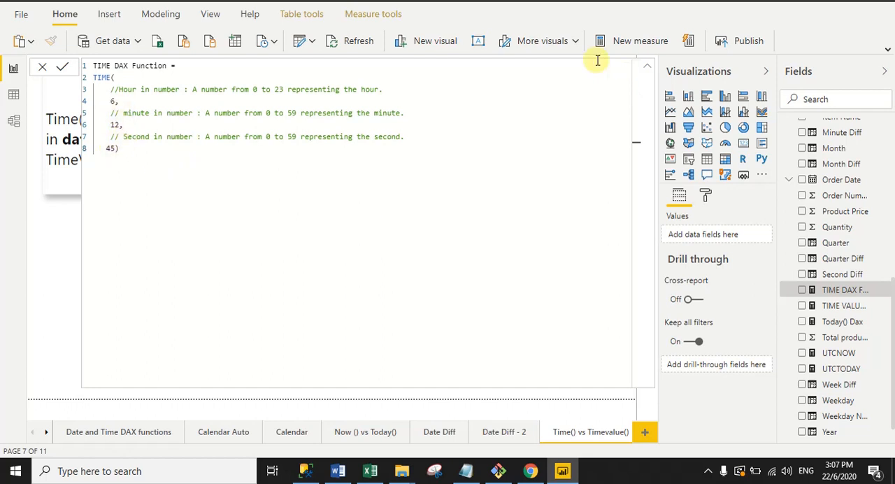
pyautogui.click(648, 68)
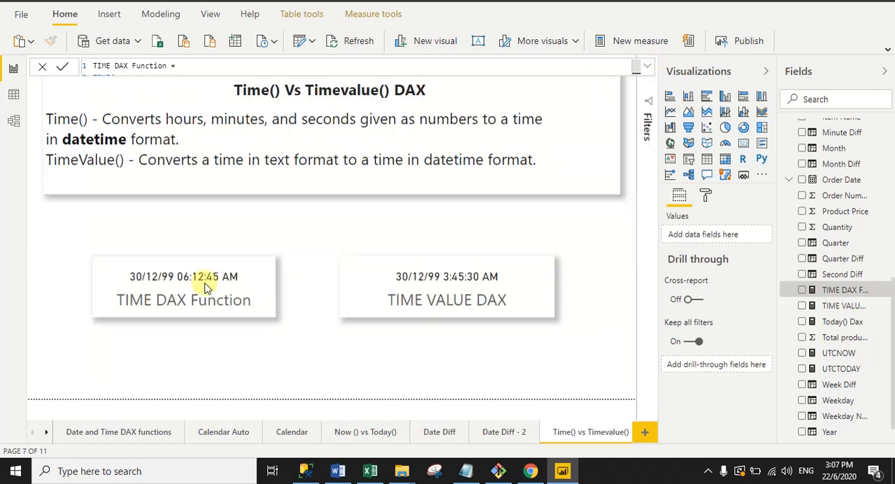
pyautogui.moveTo(196, 280)
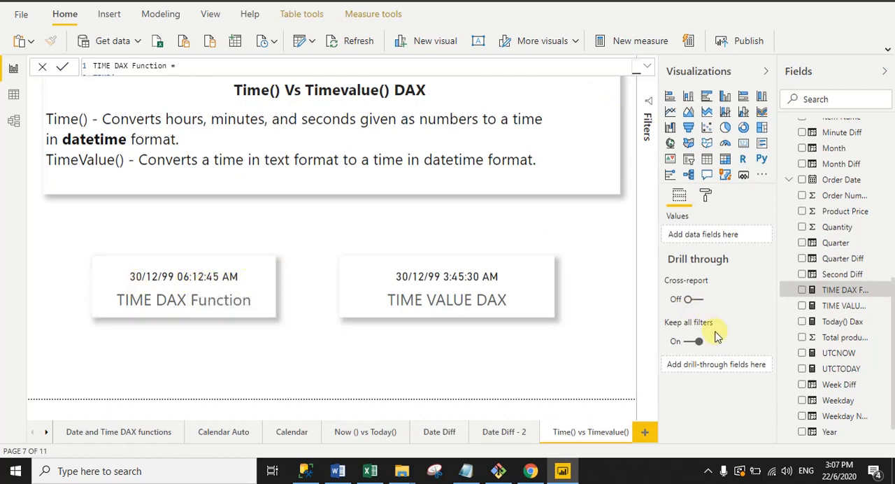
# - Show the TIME VALUE DAX measure's full formula, review its TIMEVALUE text argument, collapse the editor and compare it with the measure's card
pyautogui.click(815, 311)
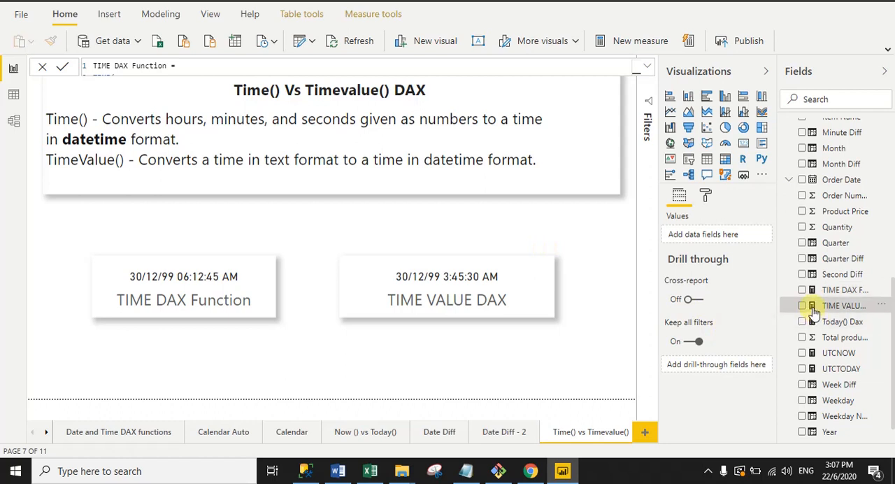
pyautogui.click(644, 65)
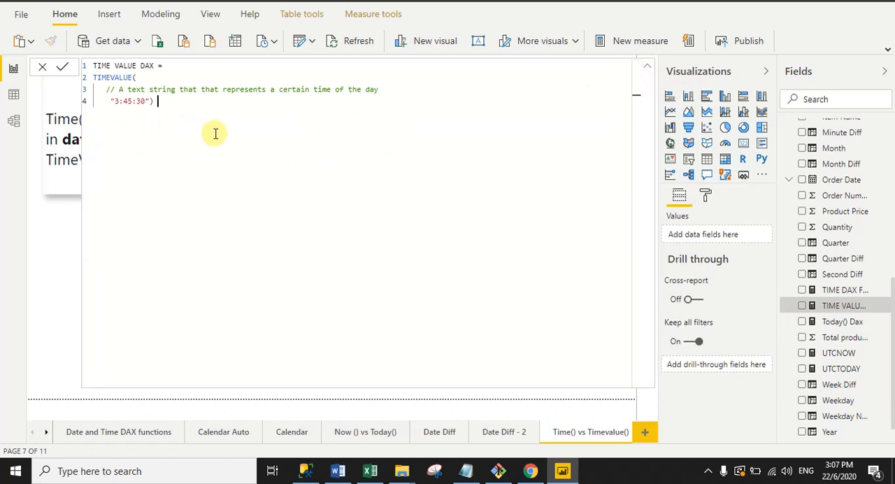
pyautogui.moveTo(116, 101); pyautogui.dragTo(145, 101)
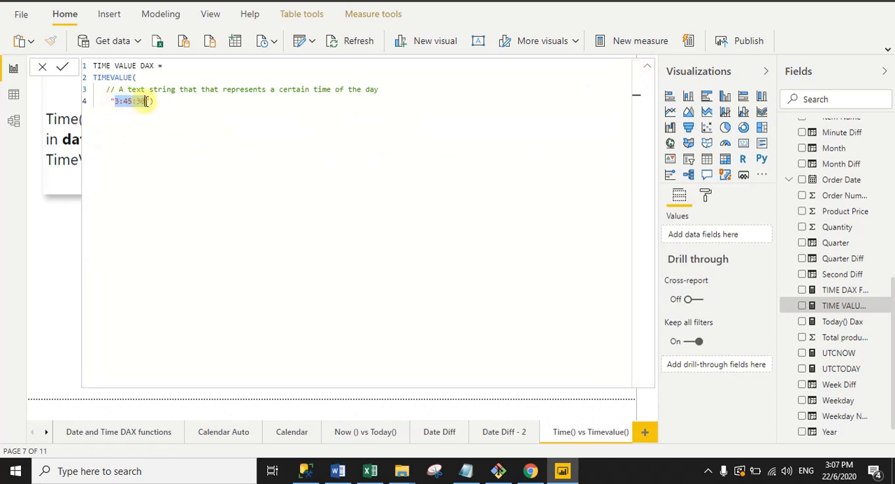
pyautogui.click(127, 138)
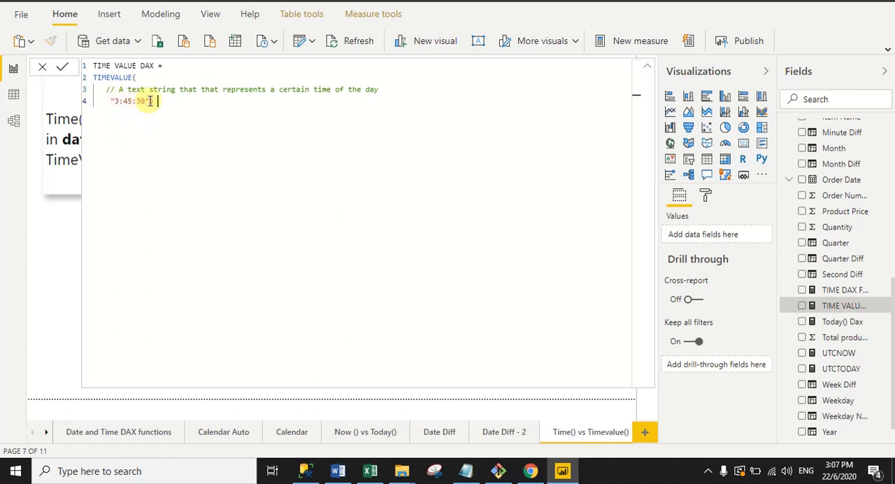
pyautogui.write(')')
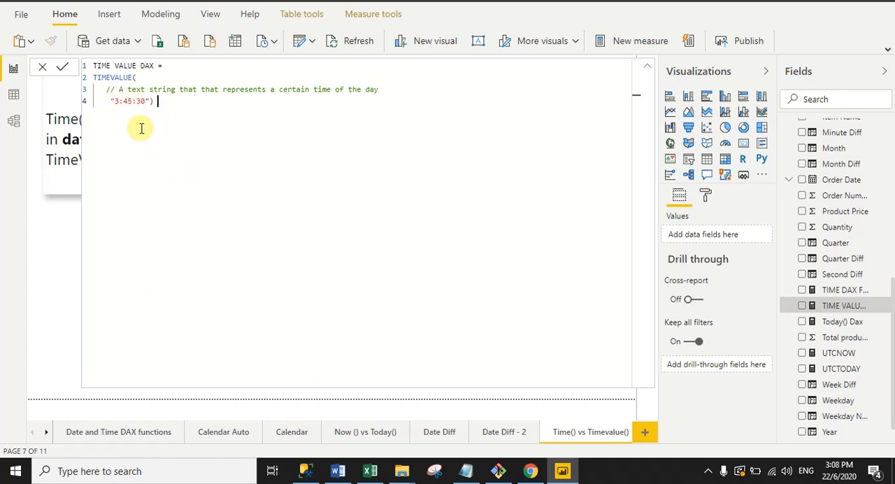
pyautogui.click(646, 67)
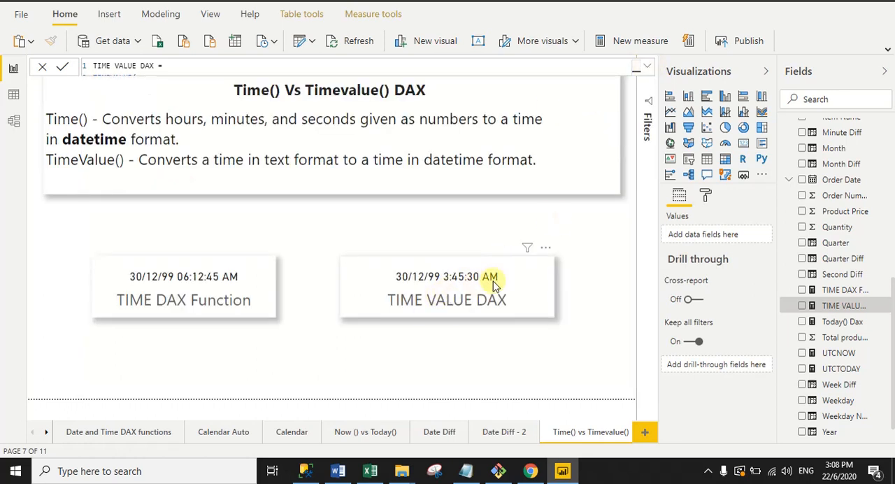
# - Set the time text in the TIME VALUE DAX measure to "23:45:30", collapse the formula editor and check the measure's card
pyautogui.click(647, 71)
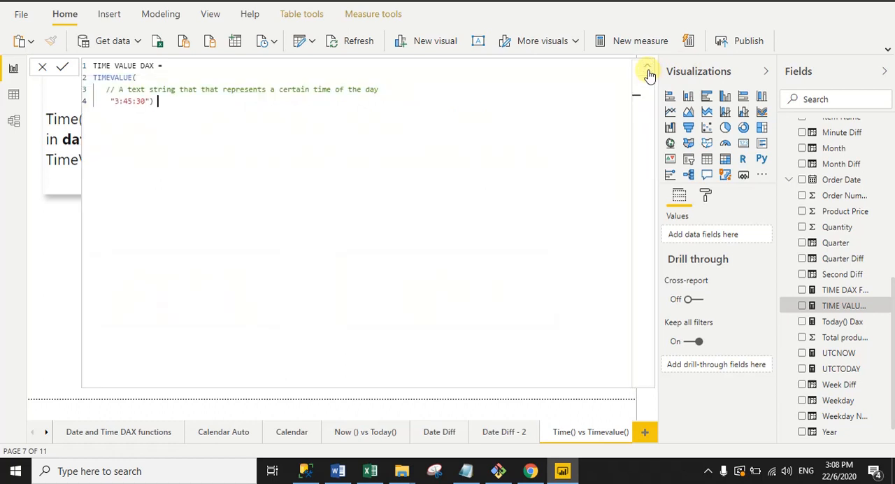
pyautogui.click(115, 101)
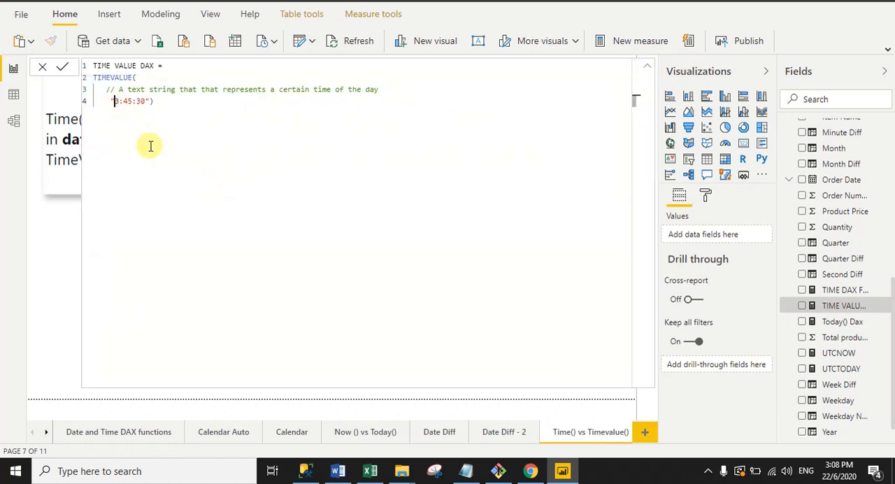
pyautogui.write('2')
pyautogui.click(647, 70)
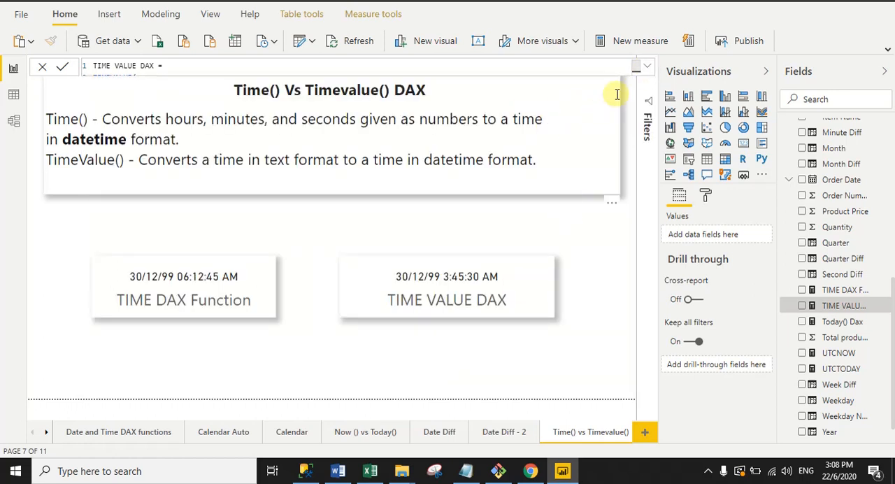
pyautogui.click(647, 70)
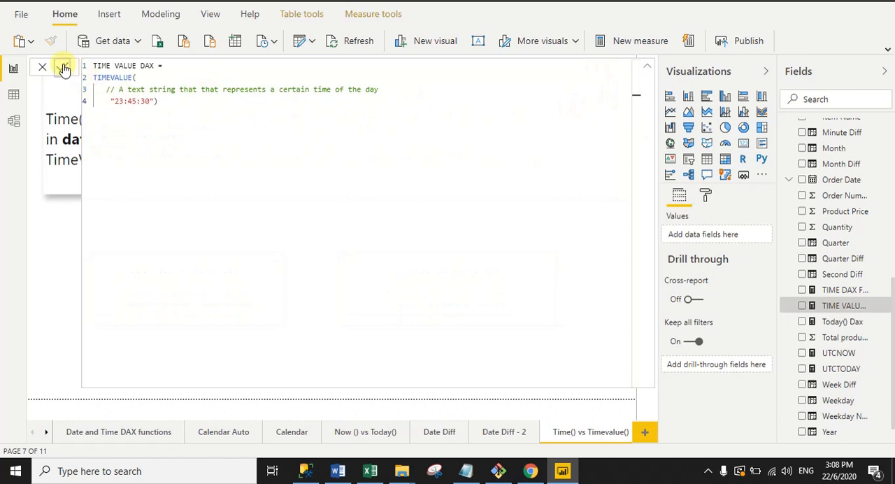
pyautogui.click(647, 71)
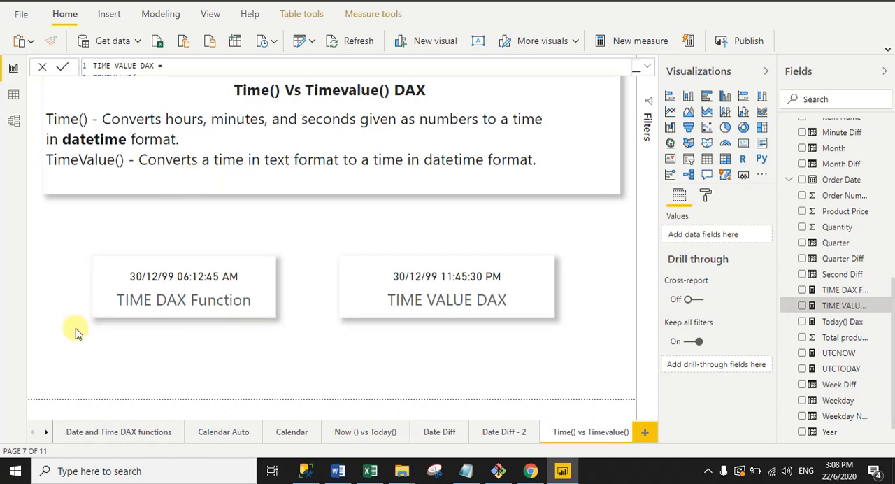
# - Open the EDATE() vs EOMONTH report page, and switch to Excel to show the Edate and Eomonth example tables on Sheet4
pyautogui.click(46, 431)
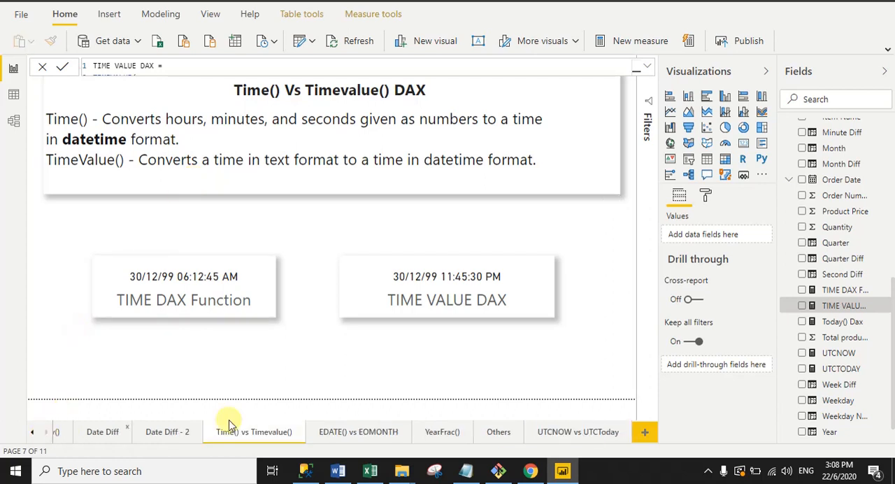
pyautogui.click(363, 432)
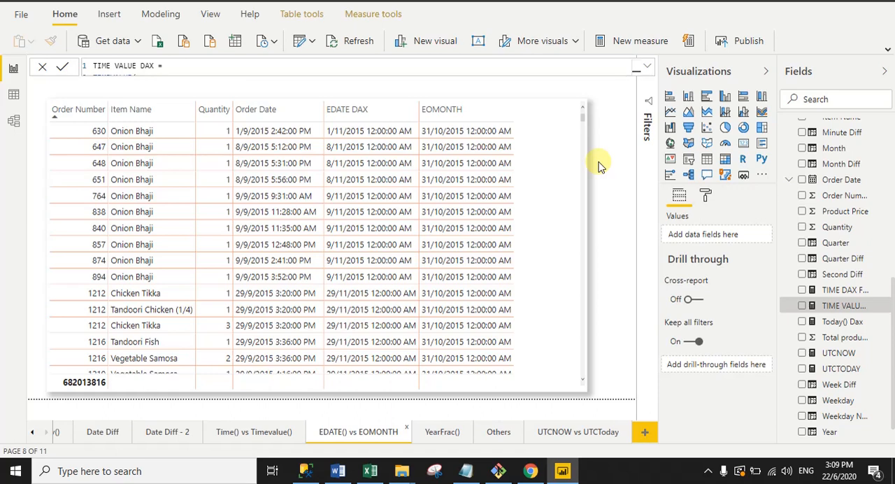
pyautogui.click(371, 471)
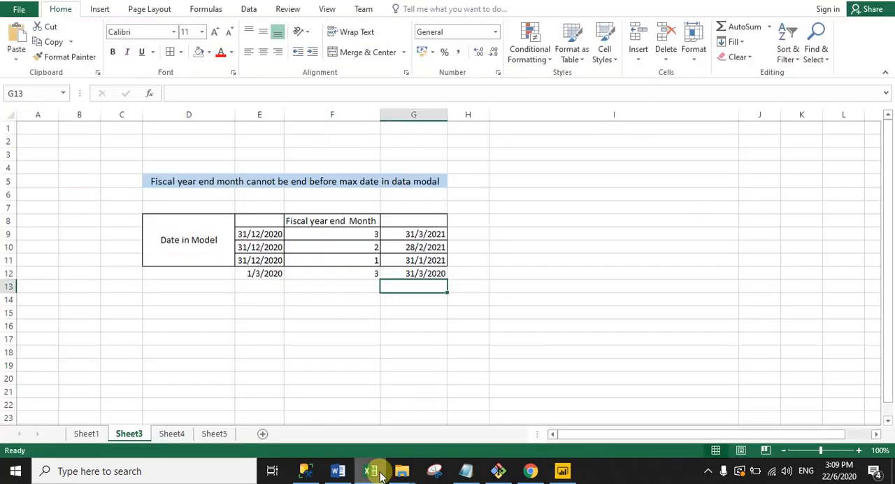
pyautogui.click(170, 434)
pyautogui.click(424, 306)
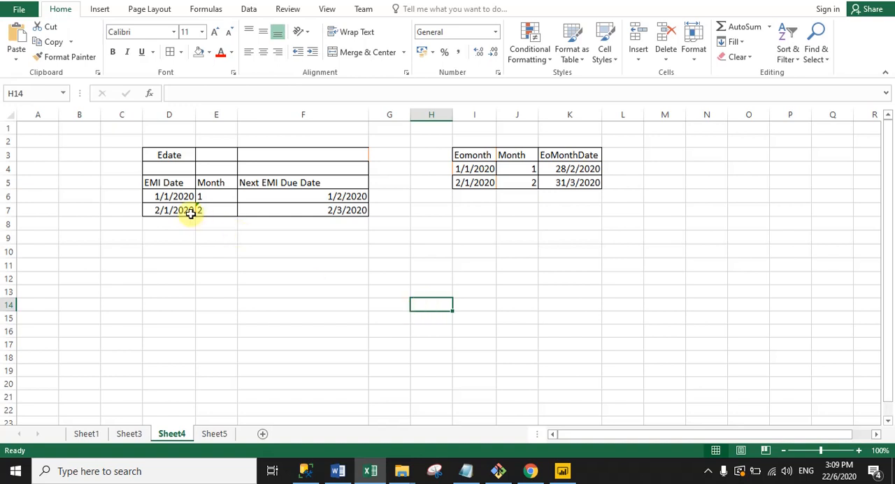
# - Review the EMI Date, Month and Next EMI Due Date values in the first row of the Edate example table
pyautogui.click(168, 184)
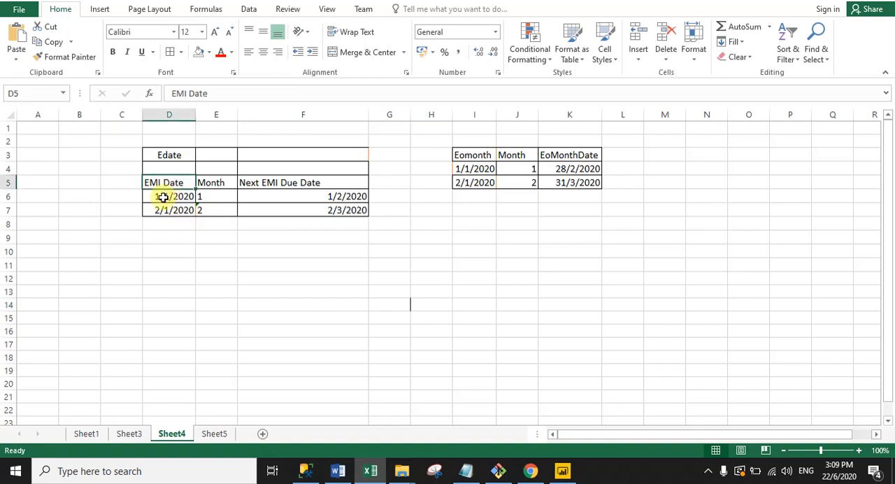
pyautogui.click(155, 199)
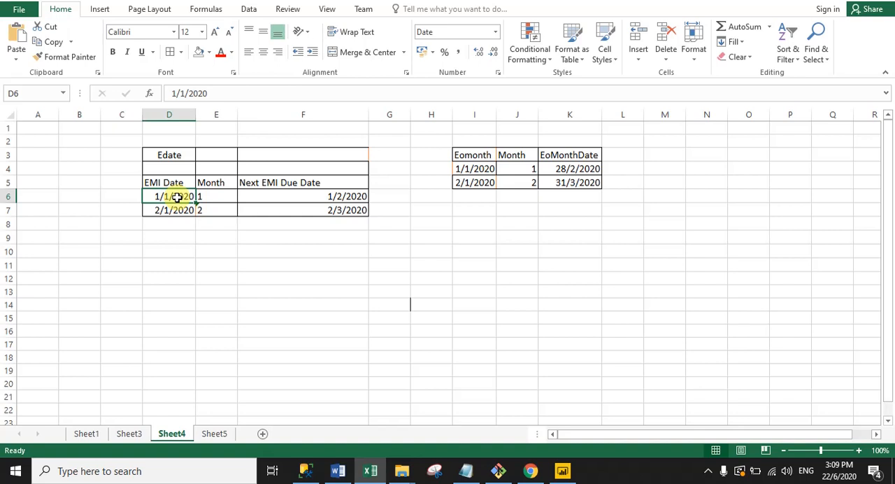
pyautogui.click(216, 196)
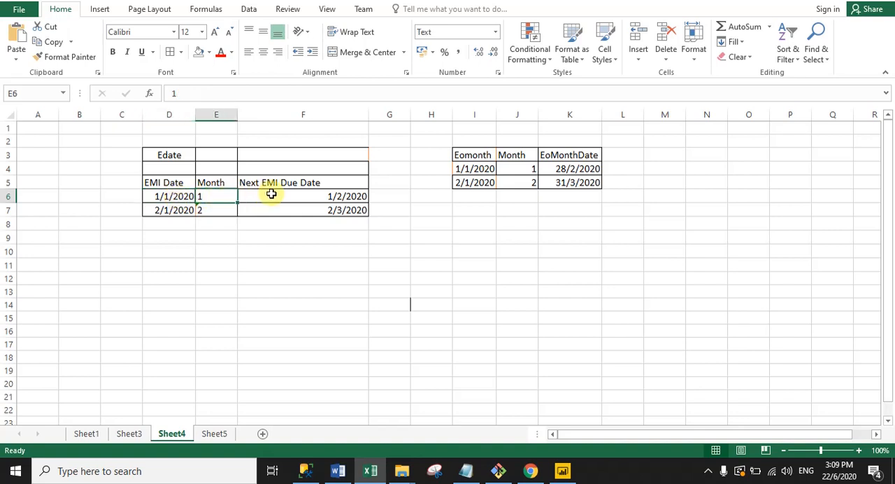
pyautogui.click(329, 196)
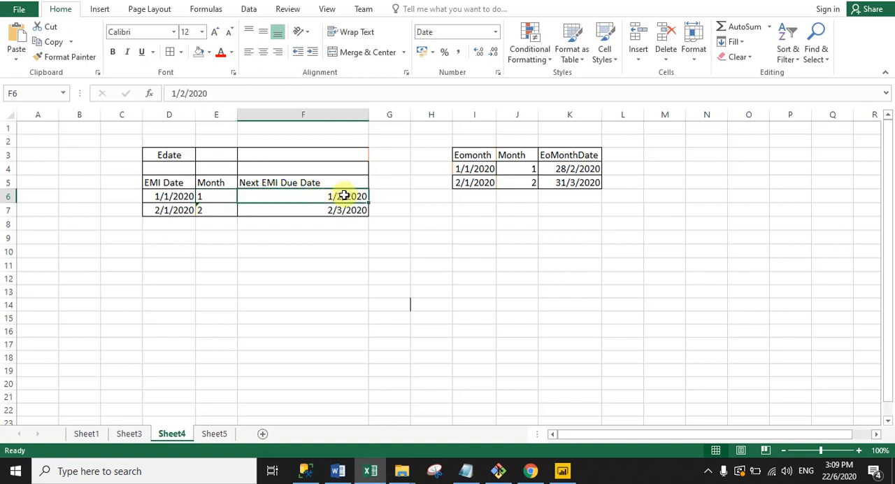
pyautogui.click(212, 195)
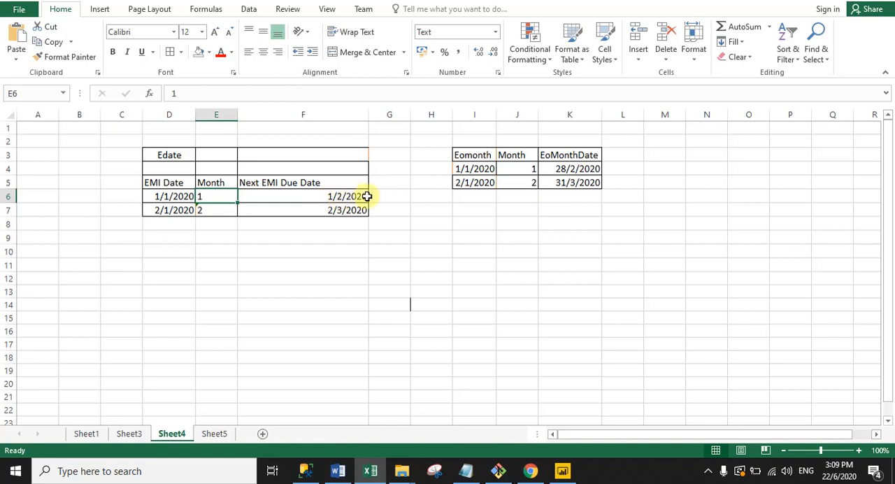
# - Review the Edate table's second row and its Next EMI Due Date column, and switch back to the Power BI report
pyautogui.click(164, 211)
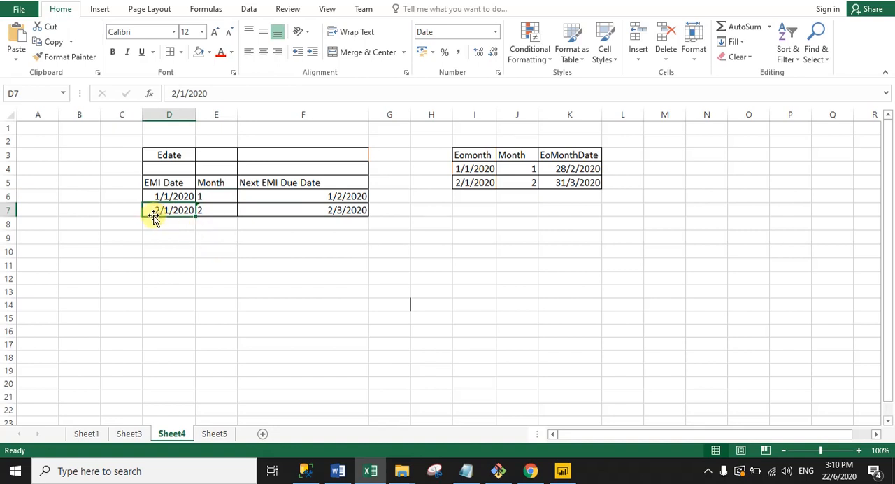
pyautogui.click(202, 209)
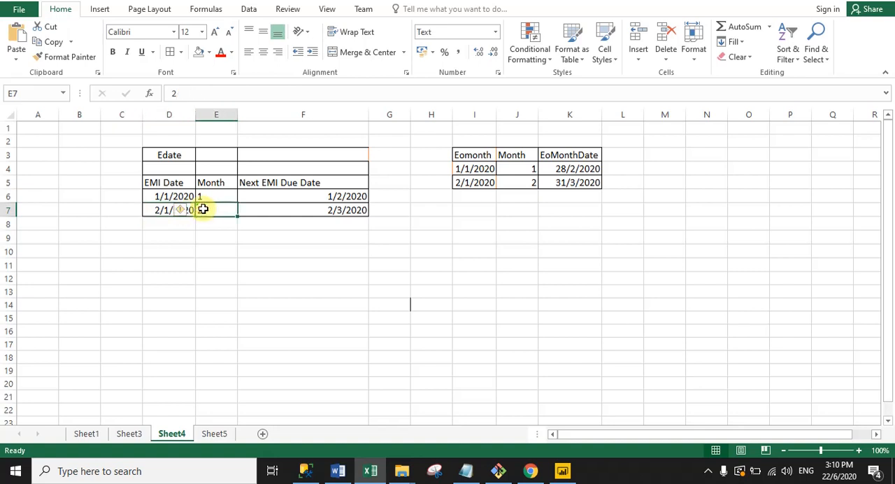
pyautogui.click(269, 207)
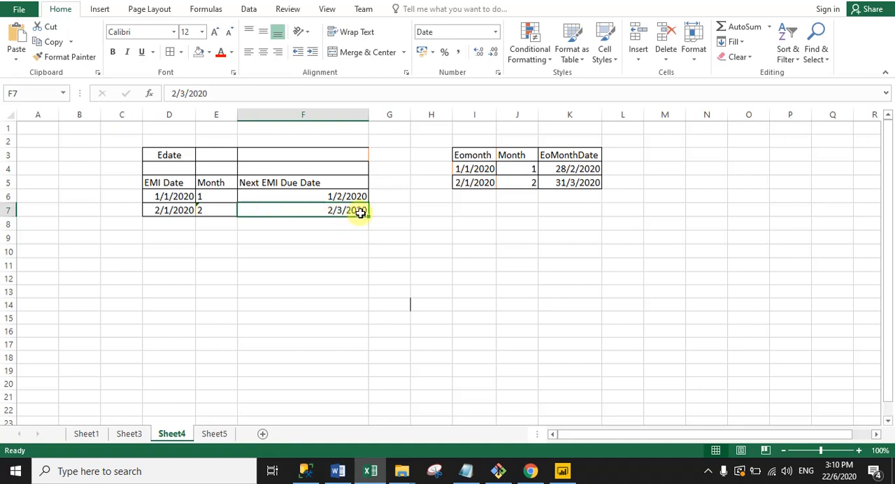
pyautogui.click(336, 247)
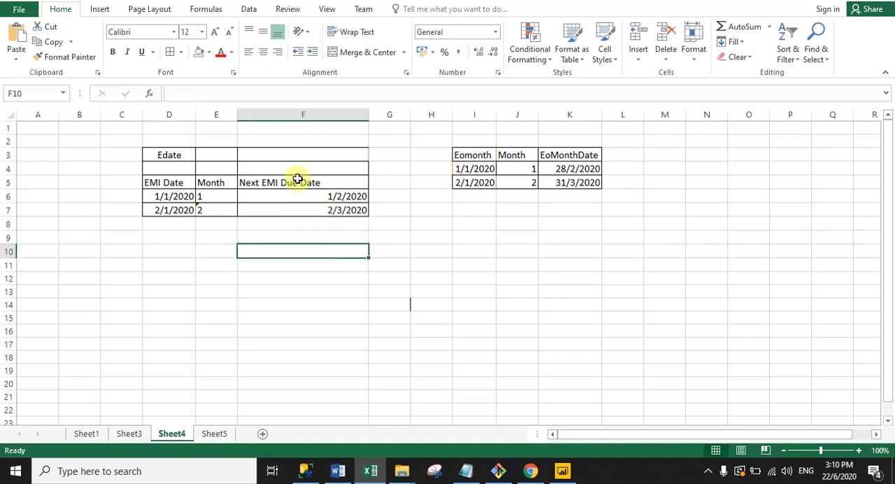
pyautogui.moveTo(292, 166); pyautogui.dragTo(295, 209)
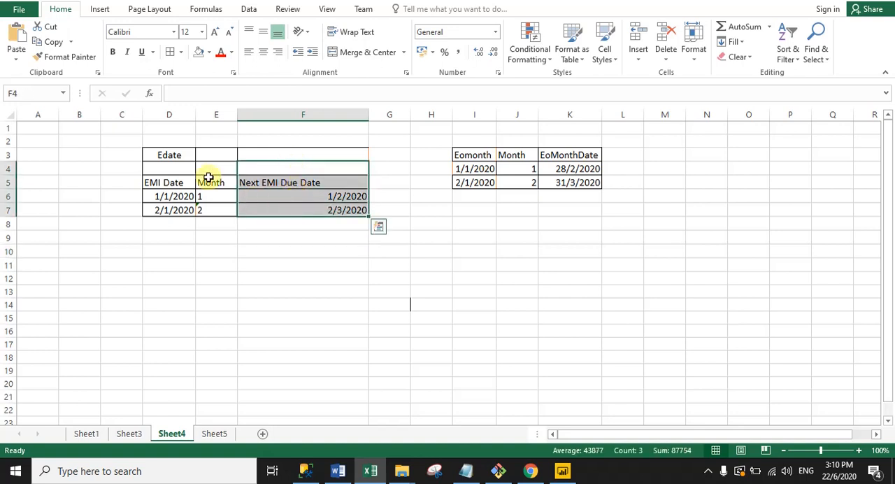
pyautogui.click(289, 268)
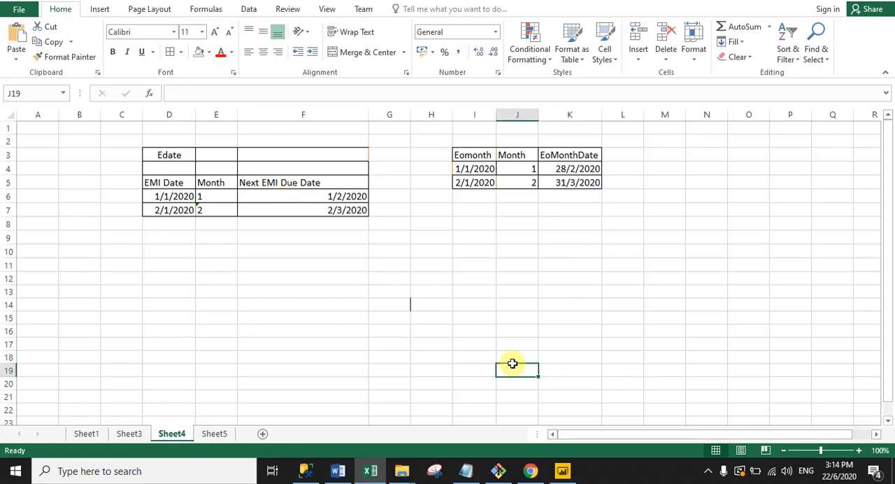
pyautogui.click(562, 471)
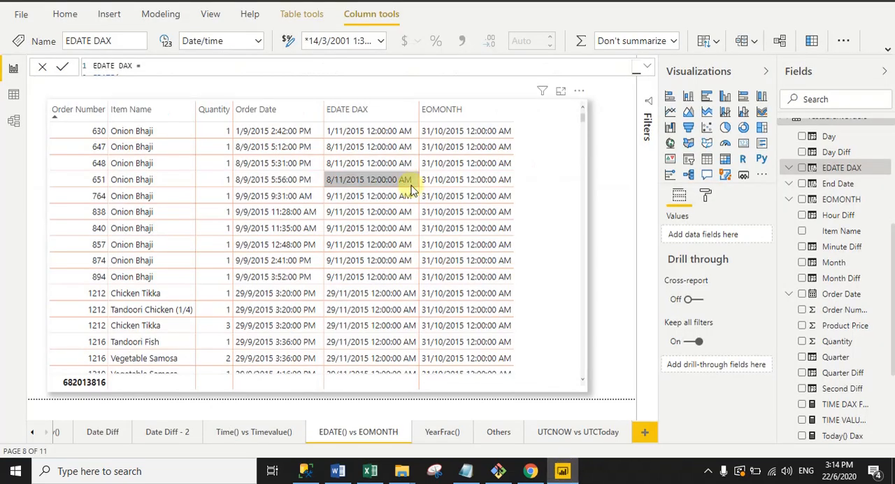
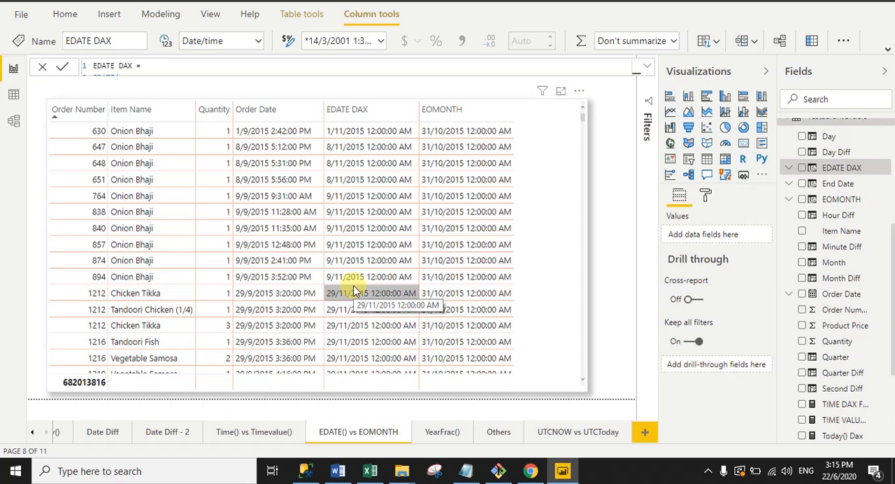
# - Expand the EDATE DAX column formula and review the EDATE function and its restaurantOrders[Order Date] start date argument
pyautogui.click(647, 66)
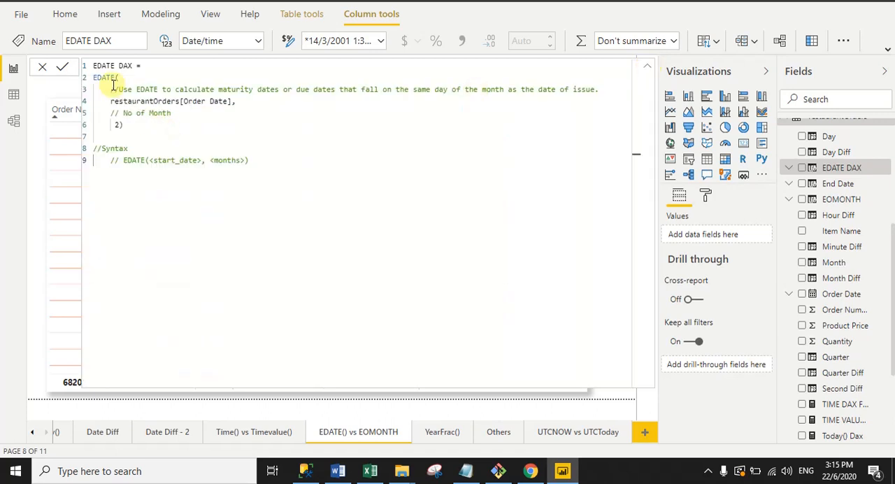
pyautogui.moveTo(91, 65); pyautogui.dragTo(114, 78)
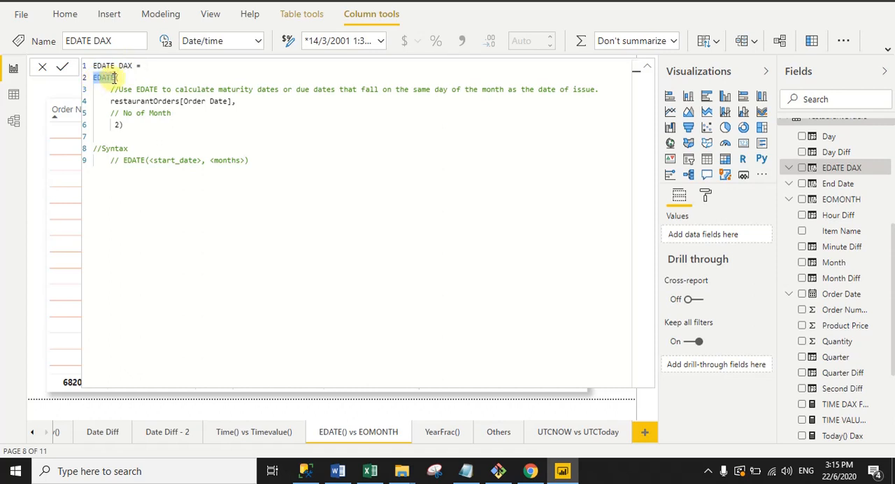
pyautogui.click(116, 79)
pyautogui.moveTo(111, 102); pyautogui.dragTo(239, 103)
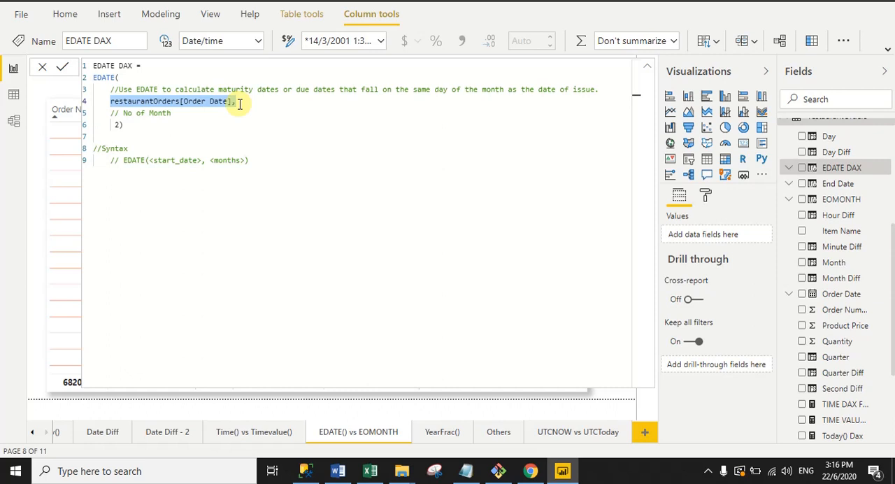
# - Set the number of months in the EDATE DAX formula to 1, commit it and collapse the formula editor to check the table
pyautogui.doubleClick(118, 125)
pyautogui.moveTo(118, 125); pyautogui.dragTo(116, 125)
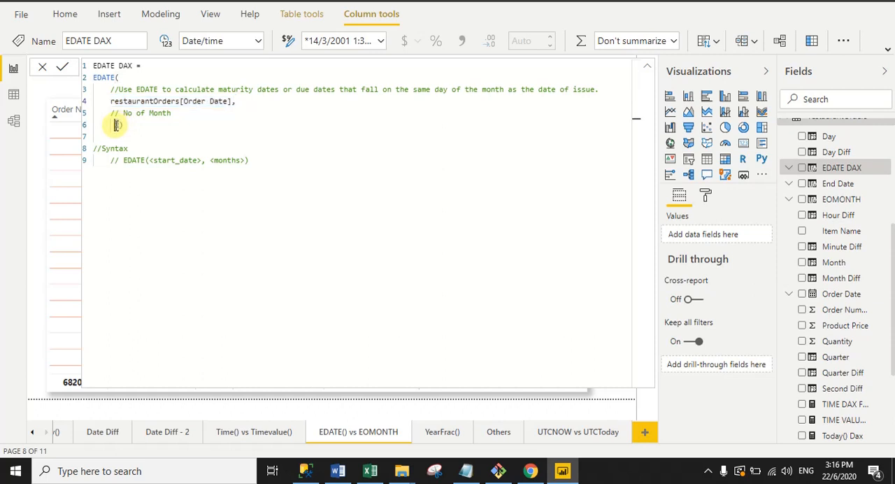
pyautogui.write('1')
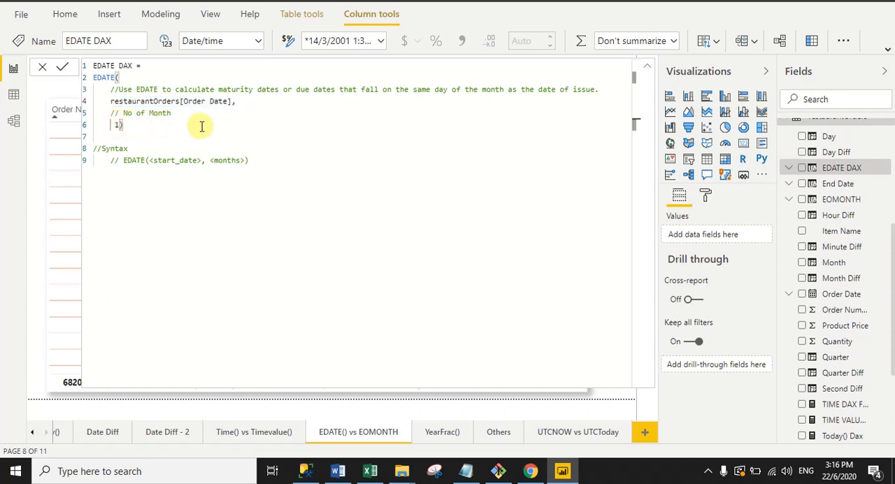
pyautogui.click(62, 69)
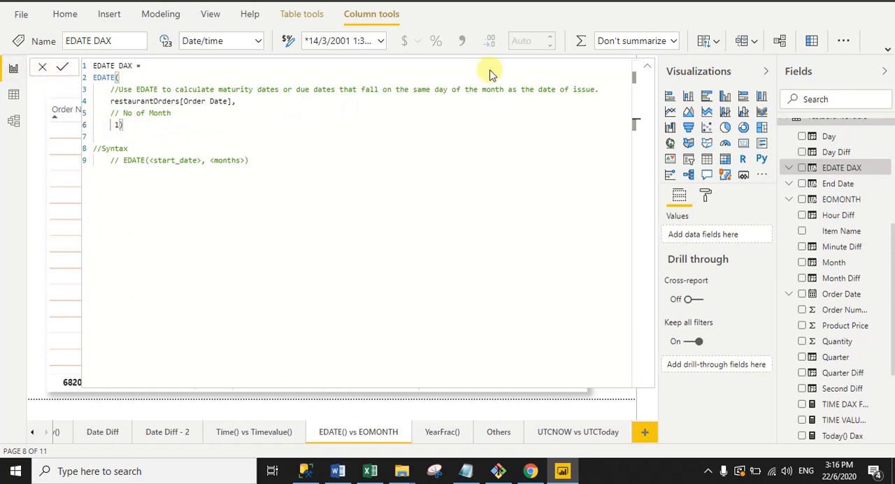
pyautogui.click(649, 68)
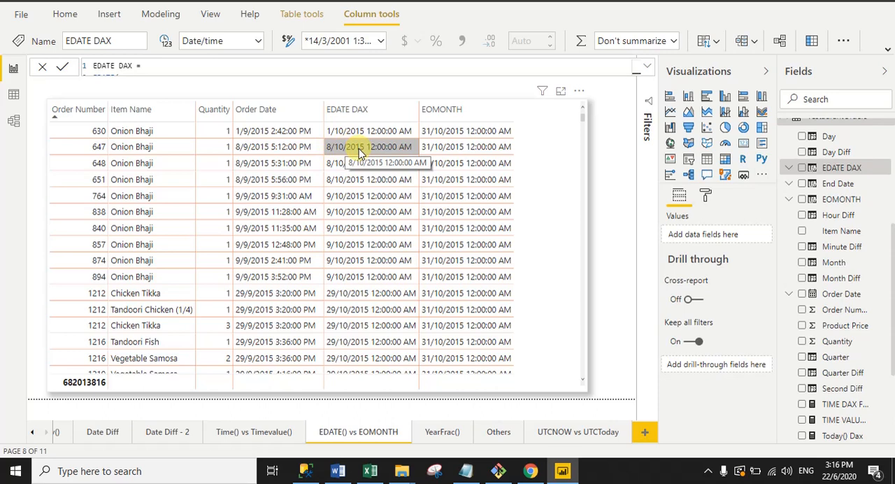
# - Set the number of months in the EDATE DAX formula to 3, commit it and collapse the formula editor to check the table
pyautogui.click(648, 66)
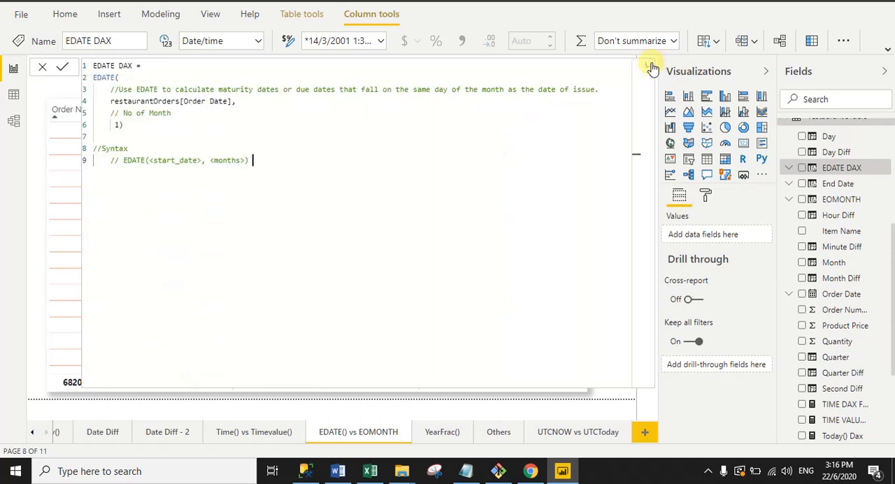
pyautogui.click(117, 125)
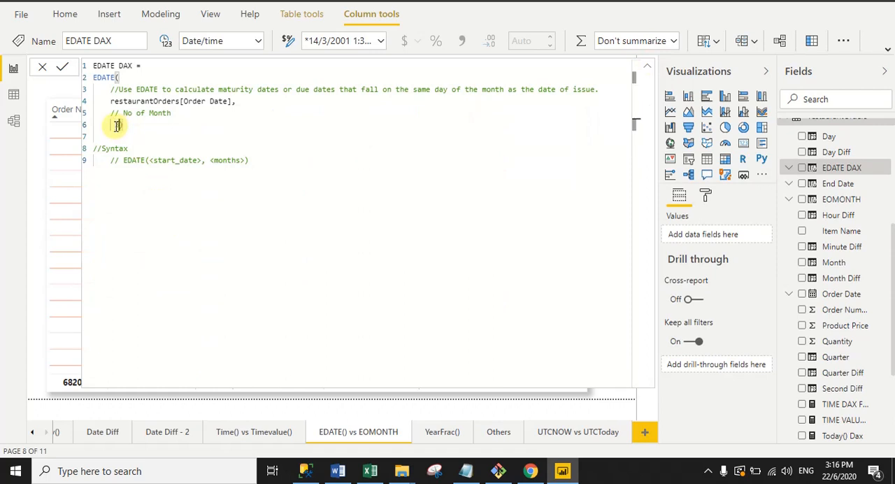
pyautogui.press('BackSpace')
pyautogui.write('3')
pyautogui.click(63, 68)
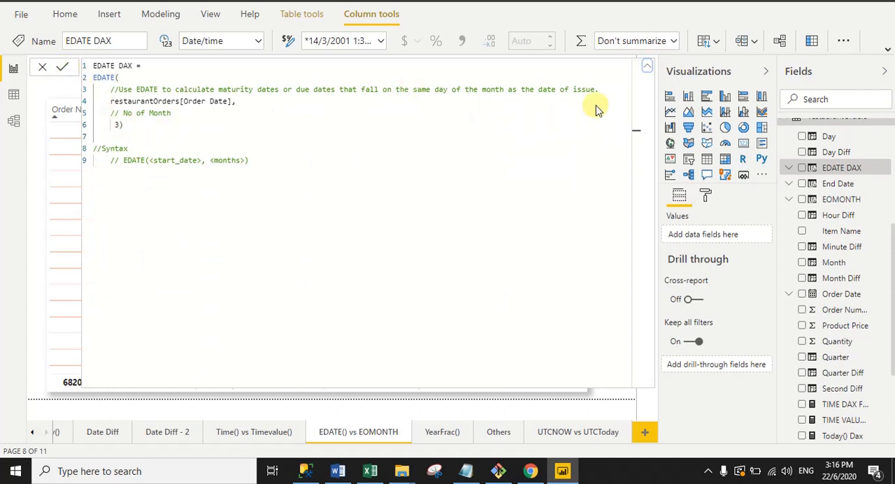
pyautogui.click(646, 70)
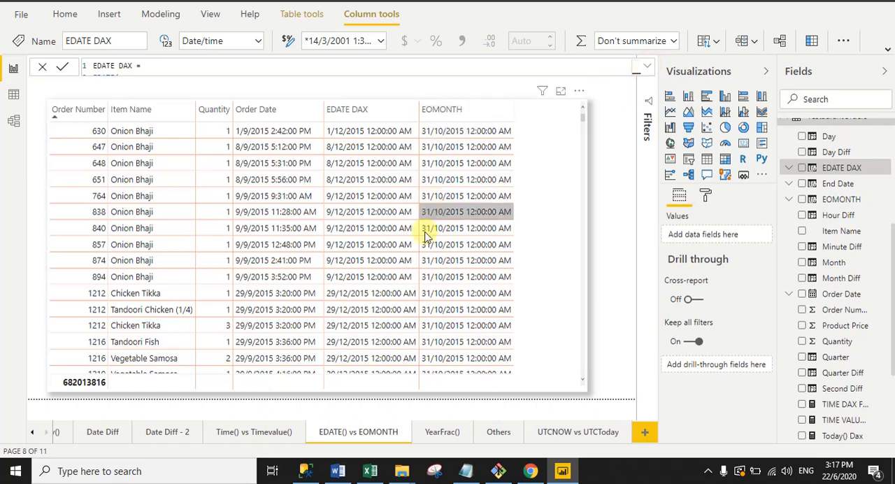
# - Switch to Excel and review the Eomonth example table, examining the start date and Month value in its first row
pyautogui.click(370, 470)
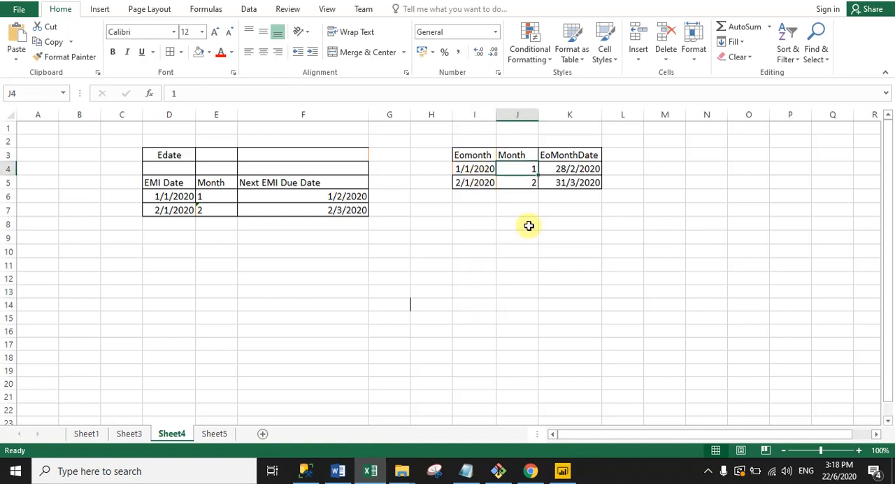
pyautogui.moveTo(443, 137); pyautogui.dragTo(627, 214)
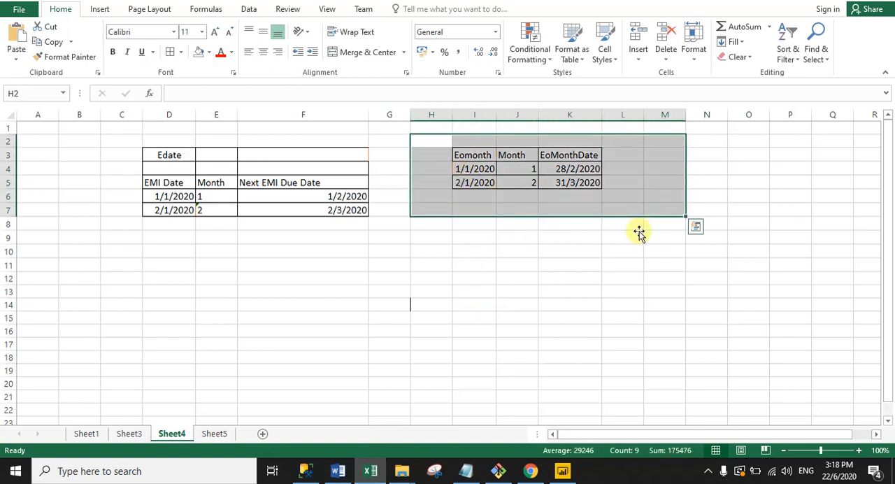
pyautogui.click(568, 292)
pyautogui.click(463, 169)
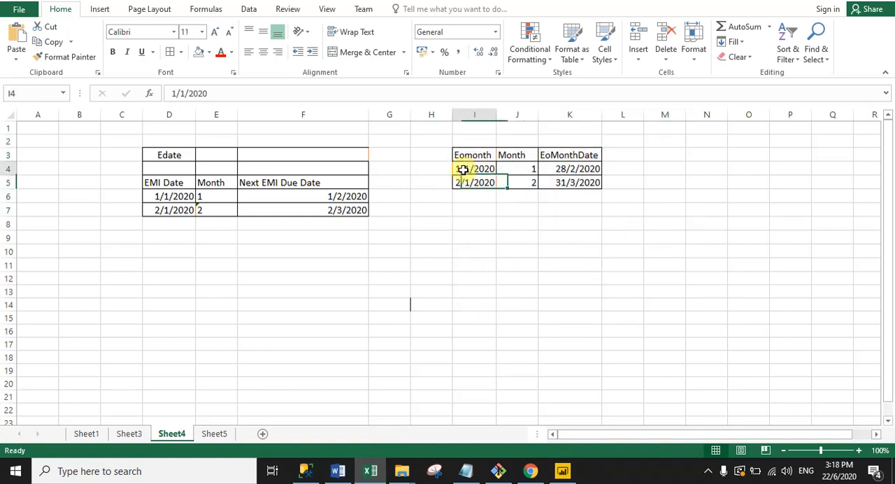
pyautogui.click(518, 171)
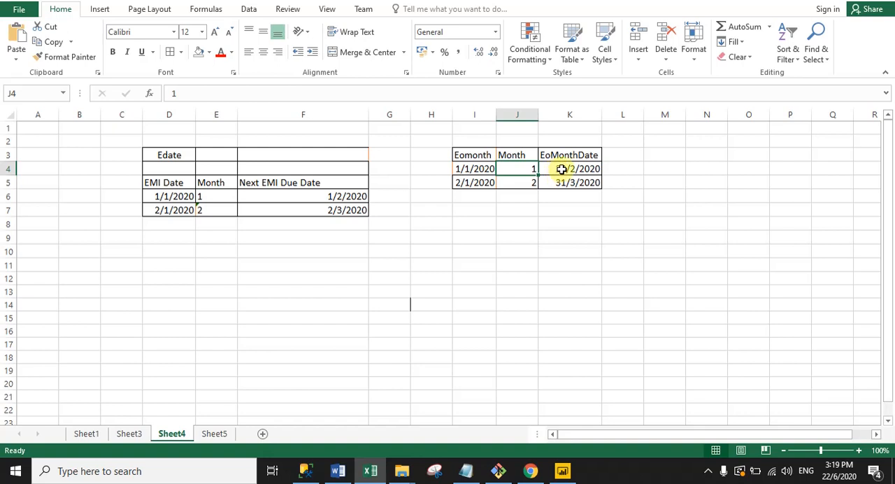
# - Review the start date, Month and EoMonthDate values in the second row of the Eomonth table
pyautogui.click(463, 185)
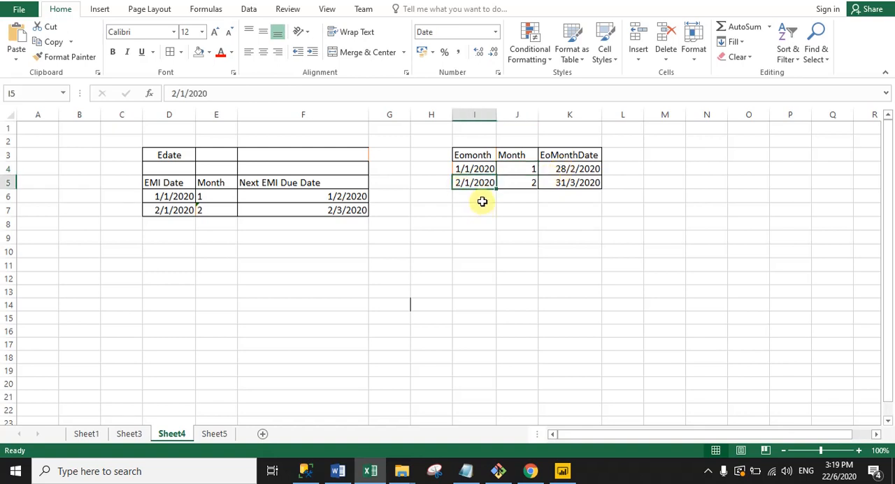
pyautogui.click(523, 182)
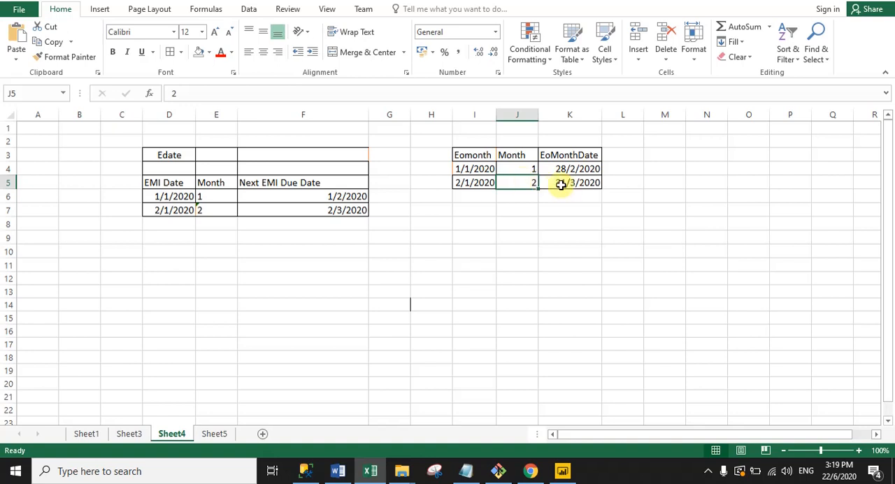
pyautogui.click(554, 182)
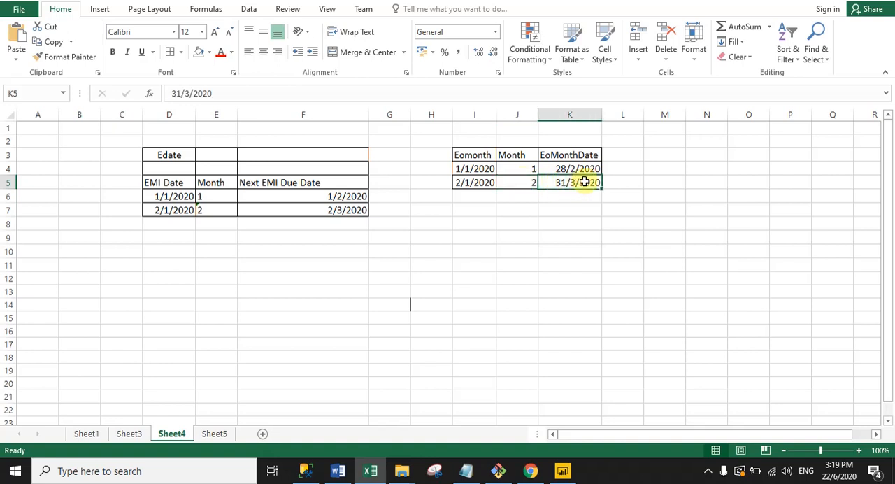
pyautogui.click(580, 222)
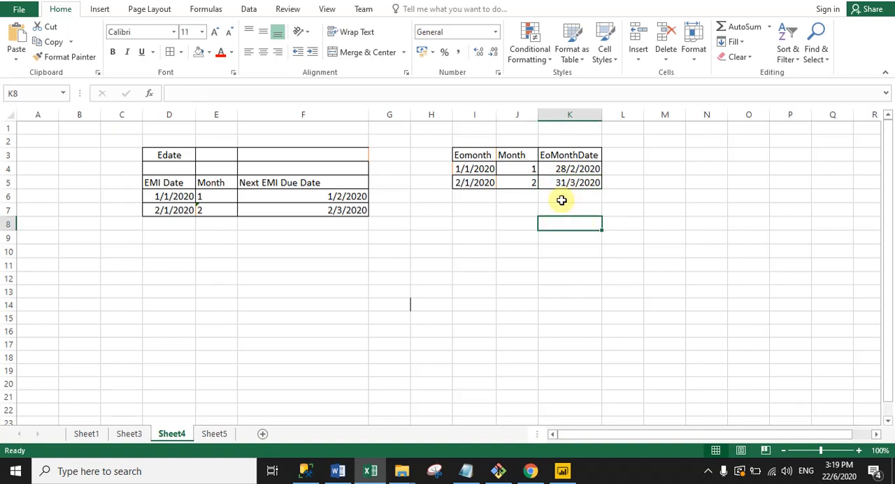
# - Compare the Month and EoMonthDate values in both rows of the Eomonth table, and switch back to the Power BI report
pyautogui.click(512, 168)
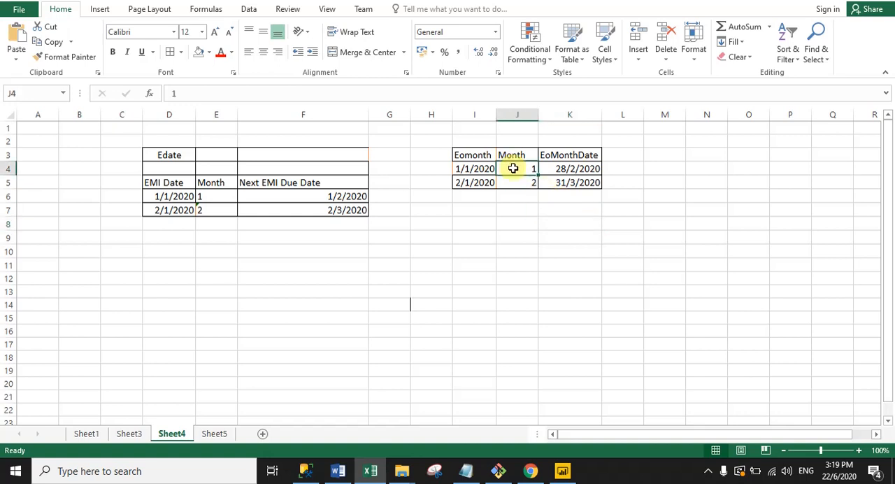
pyautogui.click(555, 169)
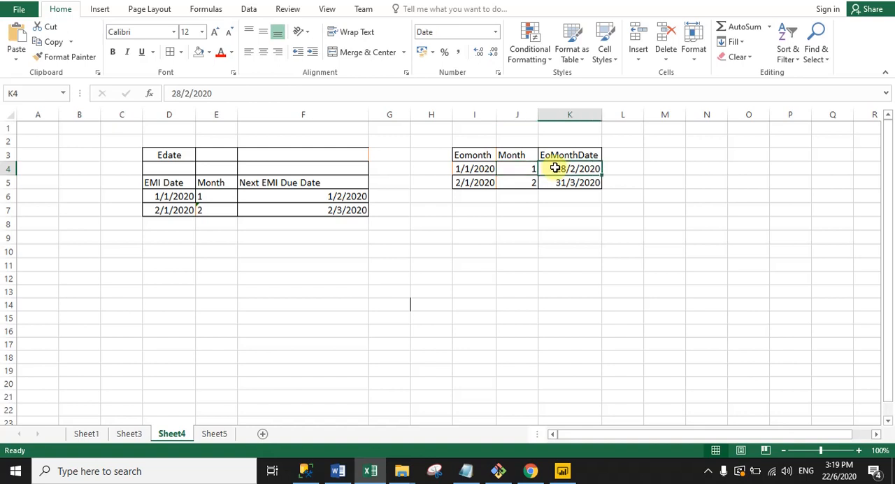
pyautogui.click(522, 187)
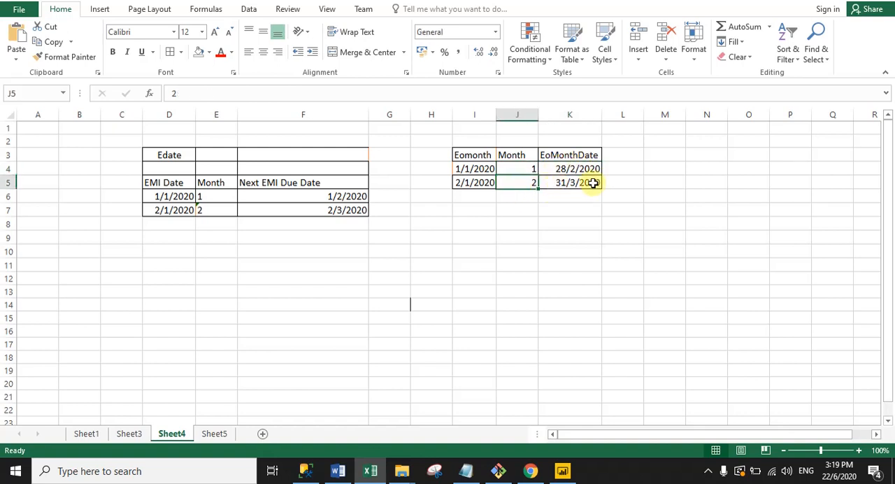
pyautogui.click(556, 183)
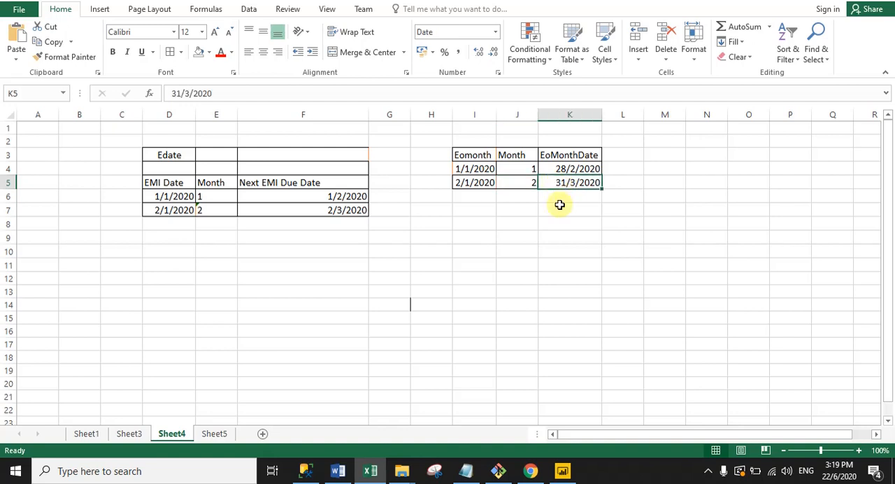
pyautogui.click(551, 262)
pyautogui.moveTo(448, 128); pyautogui.dragTo(650, 208)
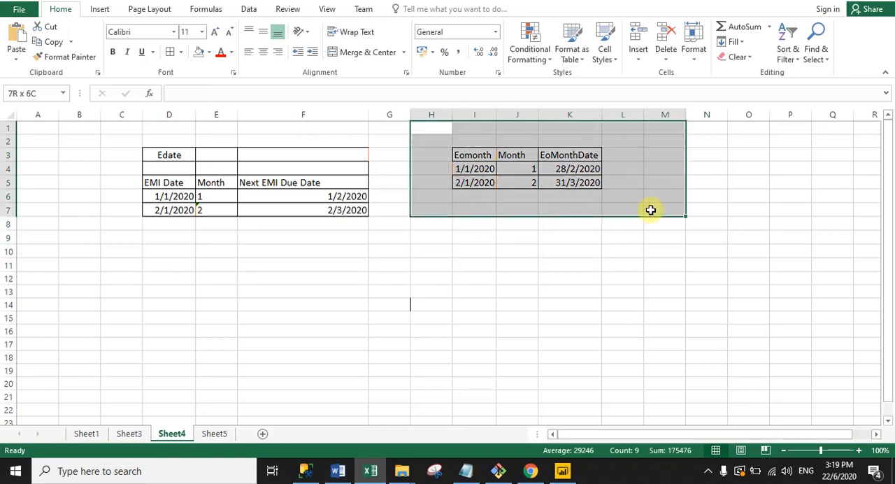
pyautogui.click(553, 357)
pyautogui.click(561, 470)
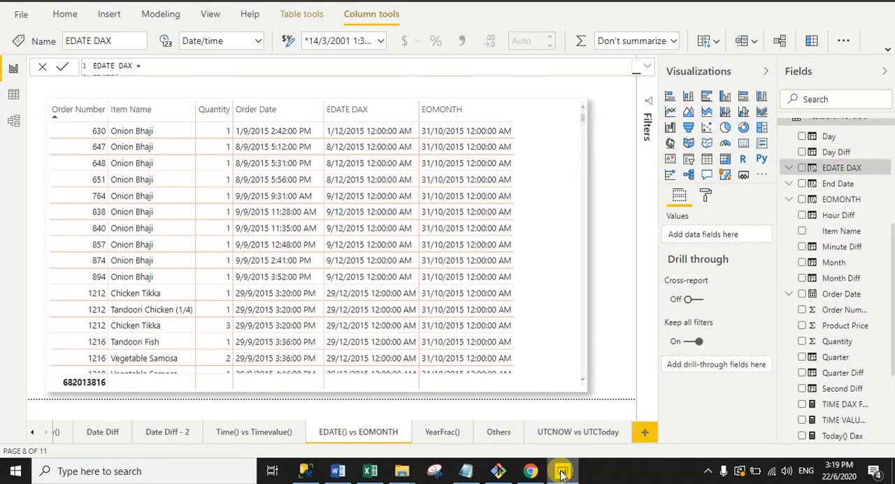
# - Open the EOMONTH column's formula, review its restaurantOrders[Order Date] and months arguments, and collapse the formula editor to check the table
pyautogui.click(815, 201)
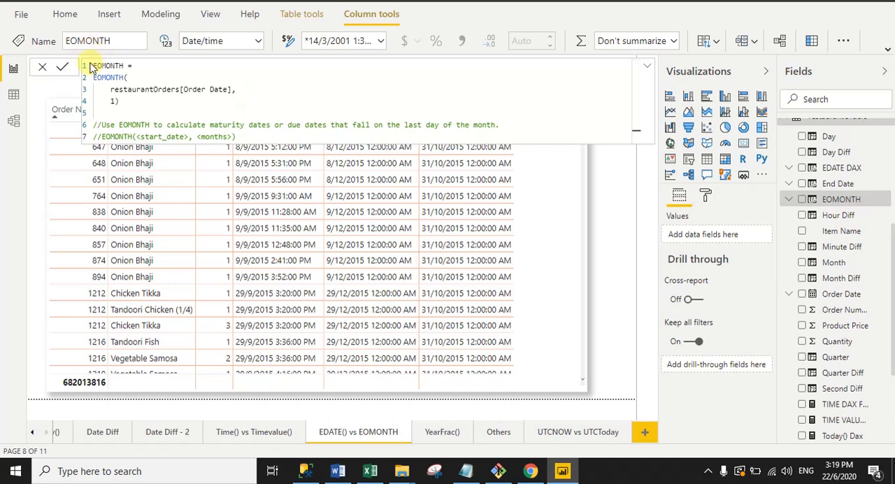
pyautogui.moveTo(133, 66); pyautogui.dragTo(94, 67)
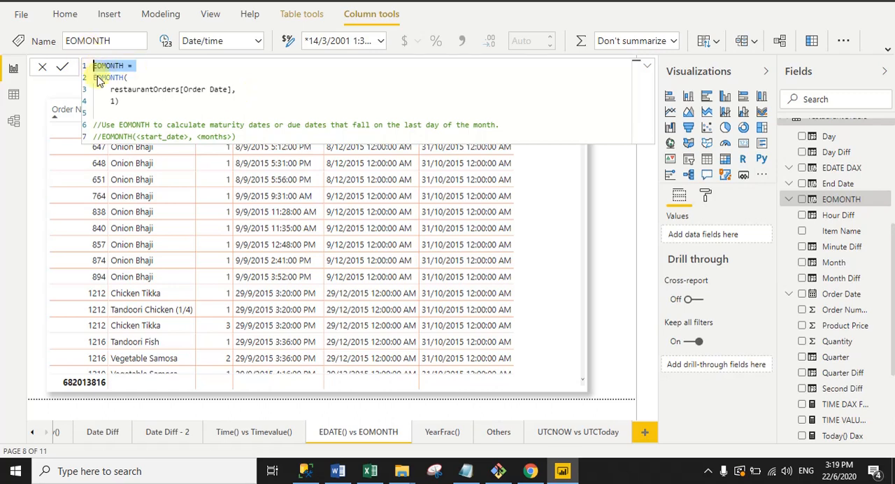
pyautogui.click(96, 78)
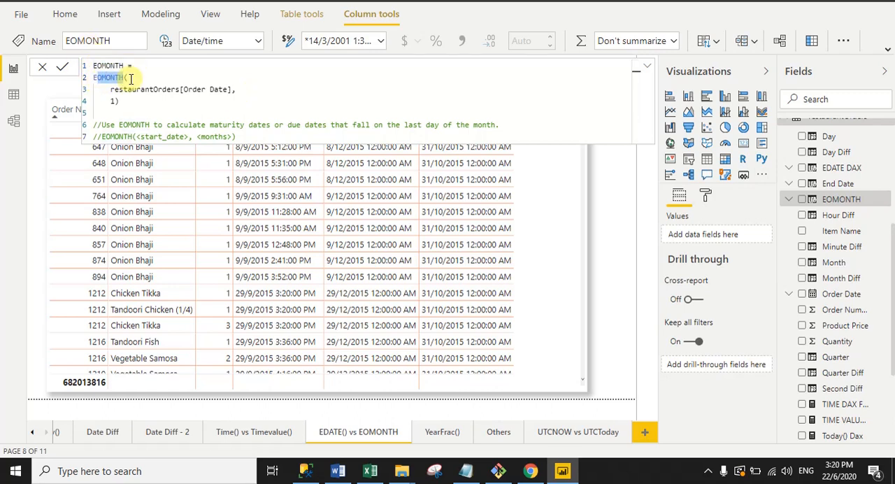
pyautogui.click(111, 89)
pyautogui.moveTo(111, 89); pyautogui.dragTo(234, 88)
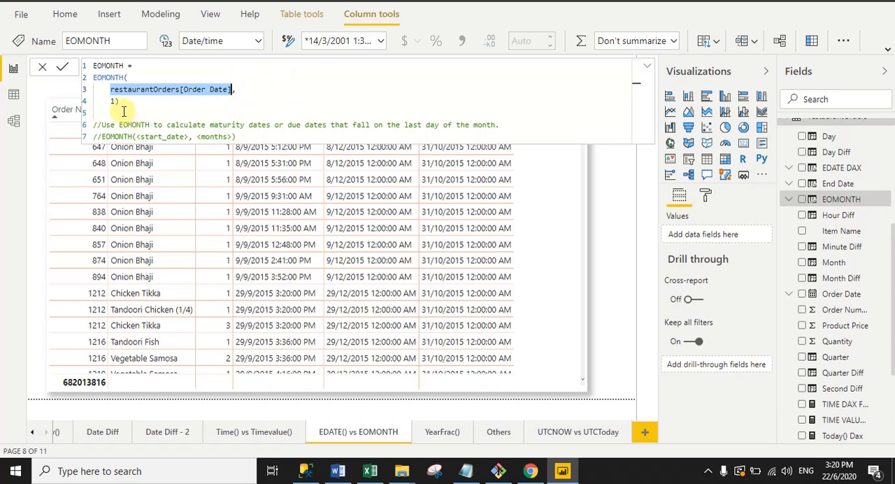
pyautogui.click(243, 105)
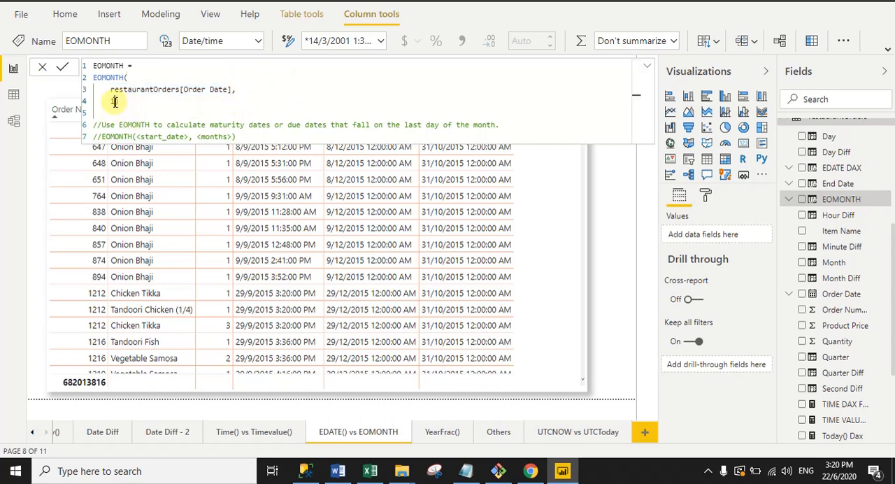
pyautogui.write('1')
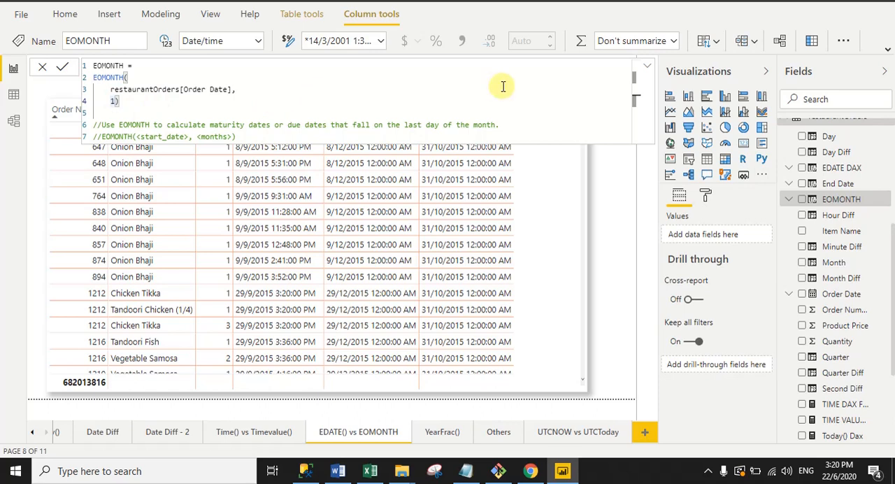
pyautogui.click(647, 67)
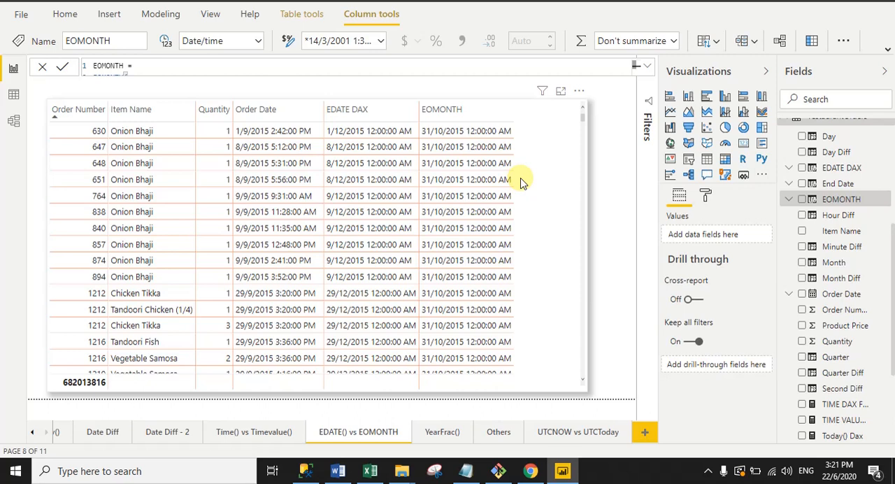
# - Open the YearFrac() report page, and switch to Excel to highlight the pen packet fraction example on Sheet5
pyautogui.click(442, 432)
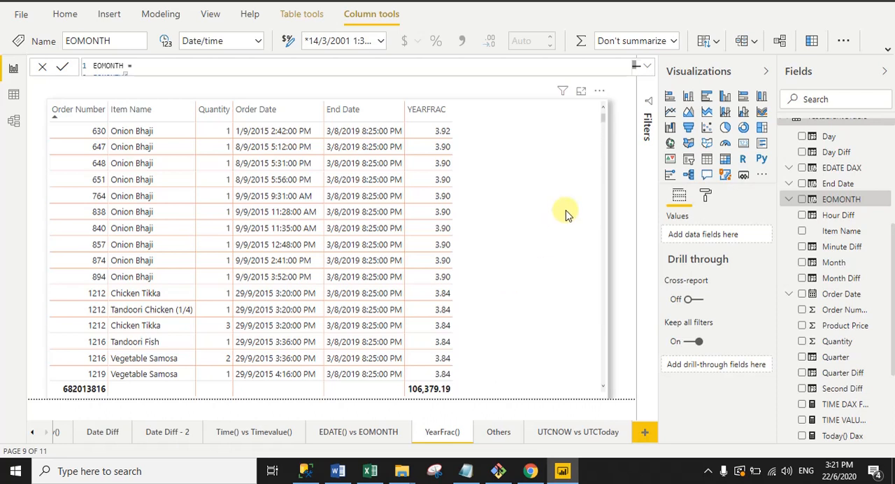
pyautogui.click(370, 470)
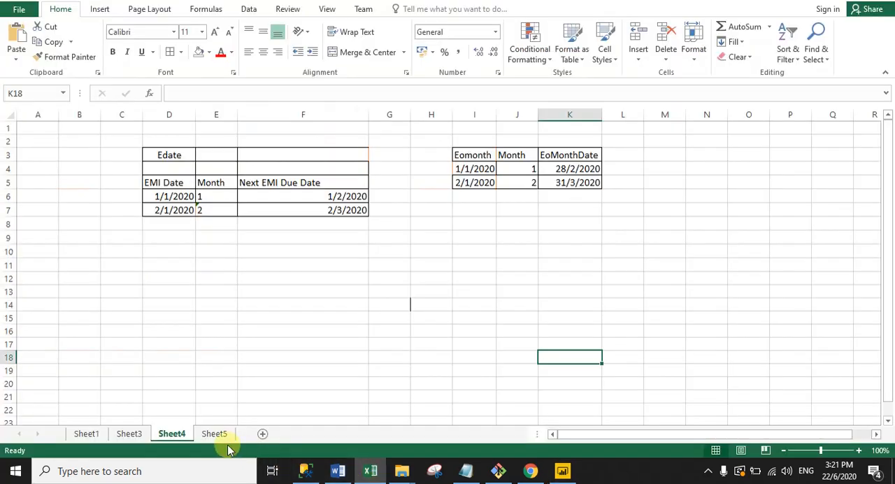
pyautogui.click(216, 435)
pyautogui.moveTo(704, 340); pyautogui.dragTo(242, 149)
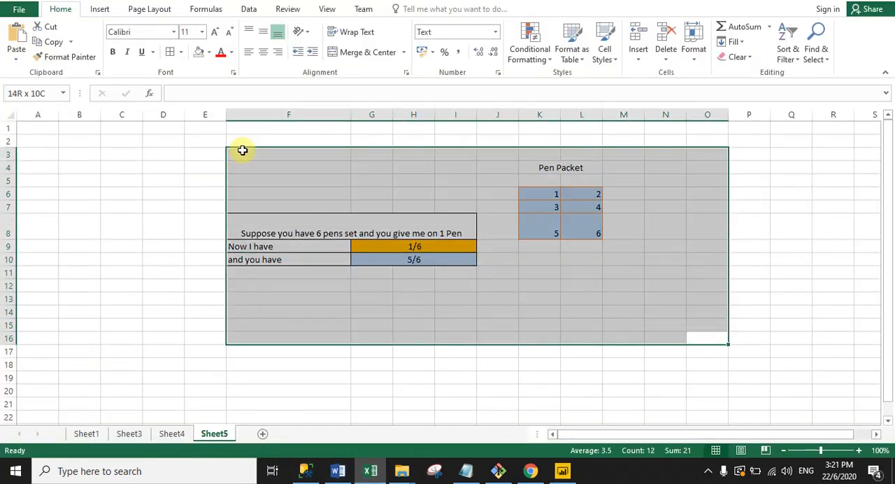
# - Examine the Pen Packet heading and the grid of six numbered pens beneath it on Sheet5
pyautogui.click(371, 402)
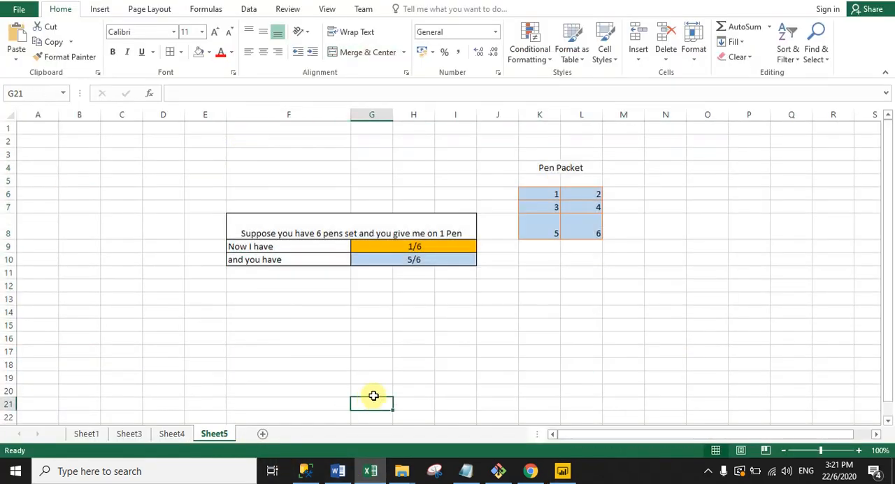
pyautogui.click(537, 168)
pyautogui.click(637, 215)
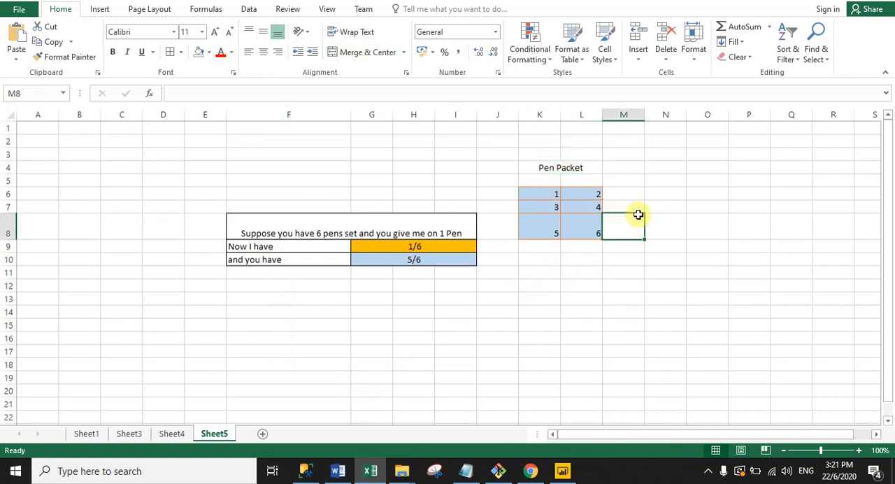
pyautogui.moveTo(544, 193); pyautogui.dragTo(582, 232)
pyautogui.click(575, 299)
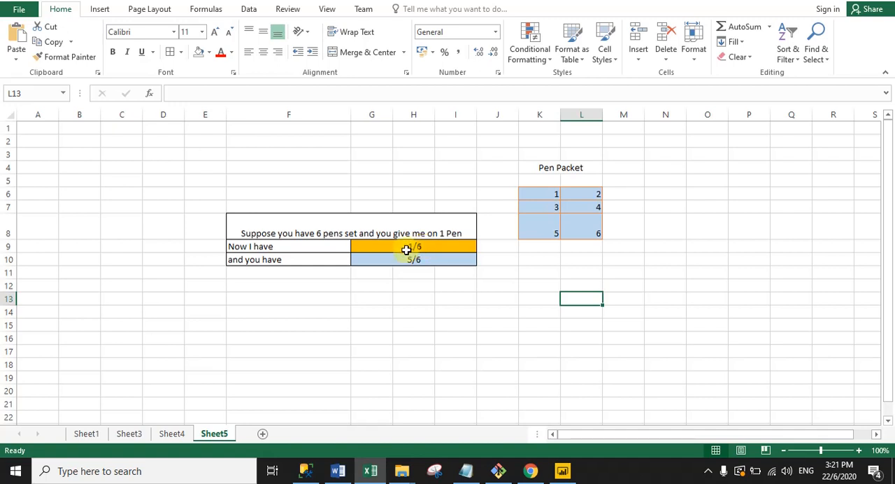
# - Compare the fractions in the "Now I have" and "and you have" rows of the pen example
pyautogui.click(260, 260)
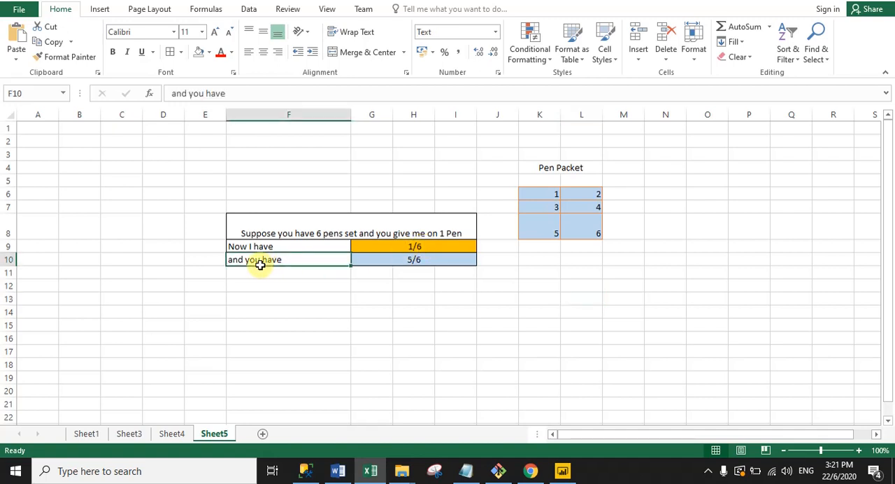
pyautogui.click(420, 259)
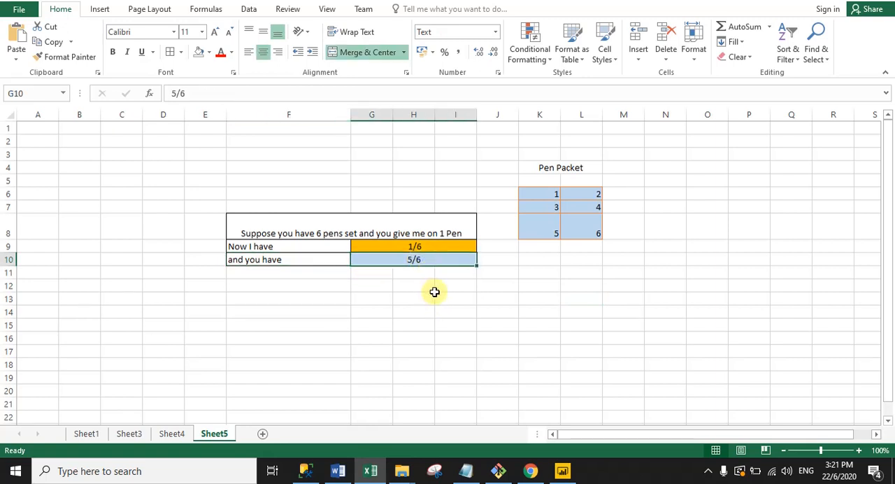
pyautogui.moveTo(406, 249); pyautogui.dragTo(423, 257)
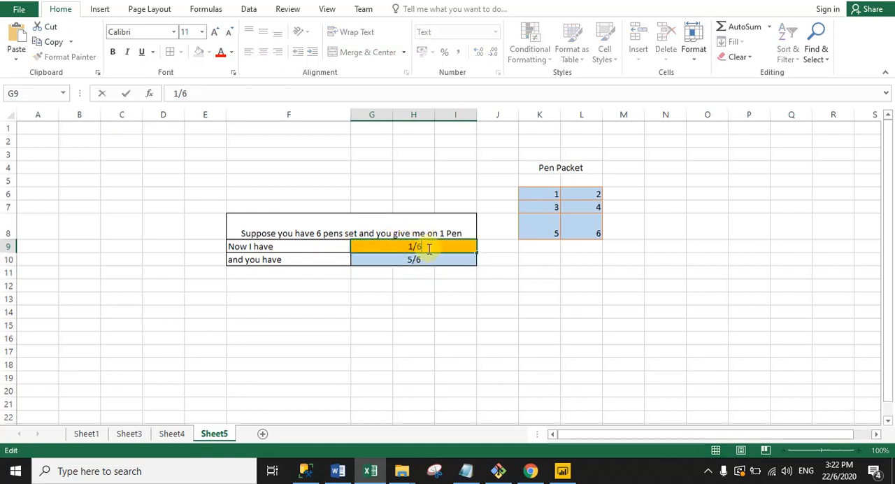
pyautogui.click(410, 258)
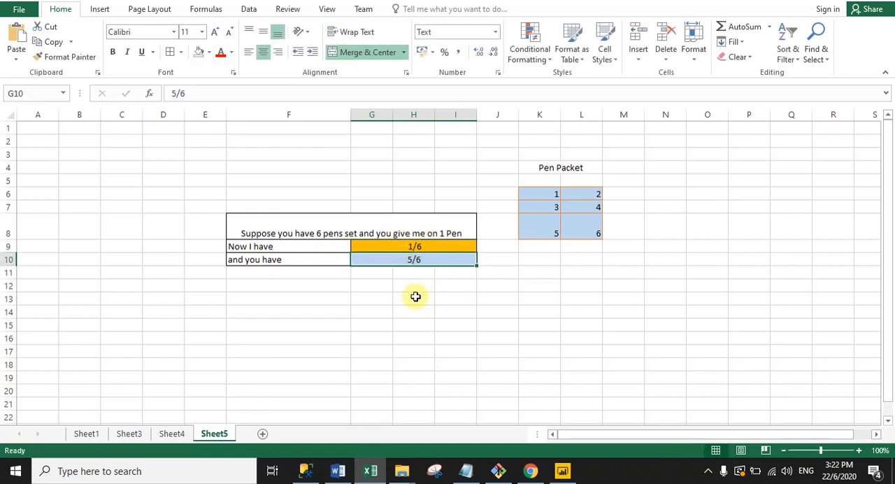
pyautogui.moveTo(403, 245); pyautogui.dragTo(420, 262)
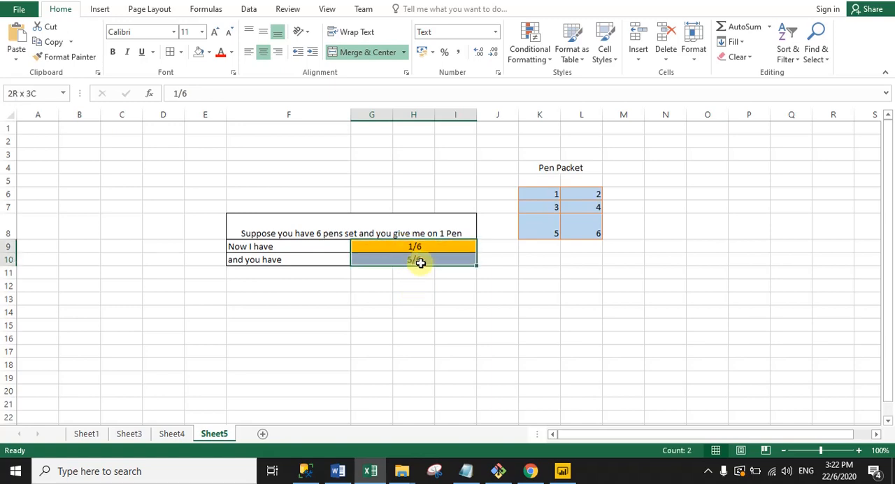
pyautogui.click(442, 336)
# - Switch to the Power BI report, open the YEARFRAC column's full formula, and review the start date, end date and basis arguments in its syntax
pyautogui.click(564, 471)
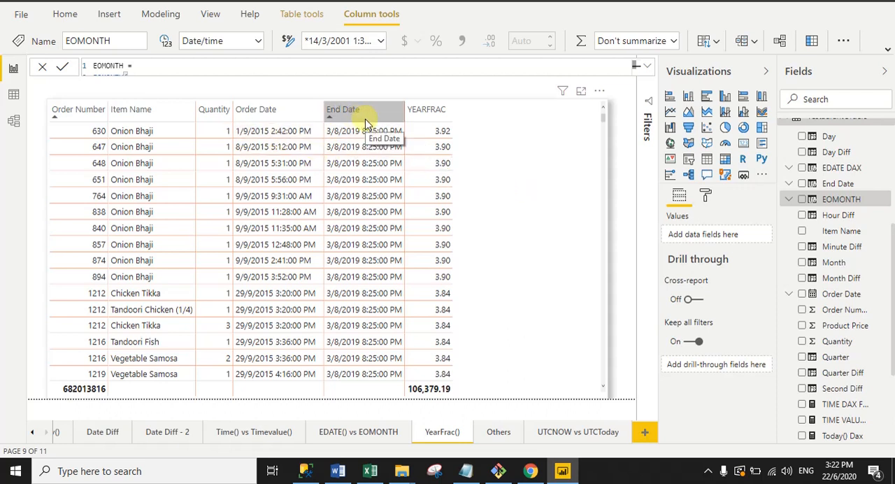
pyautogui.scroll(-1, 894, 297)
pyautogui.moveTo(893, 297); pyautogui.dragTo(894, 375)
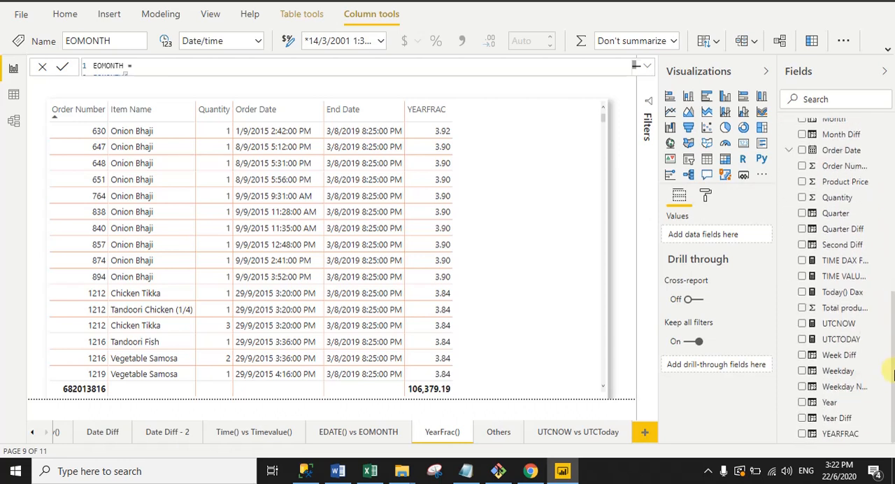
pyautogui.click(812, 433)
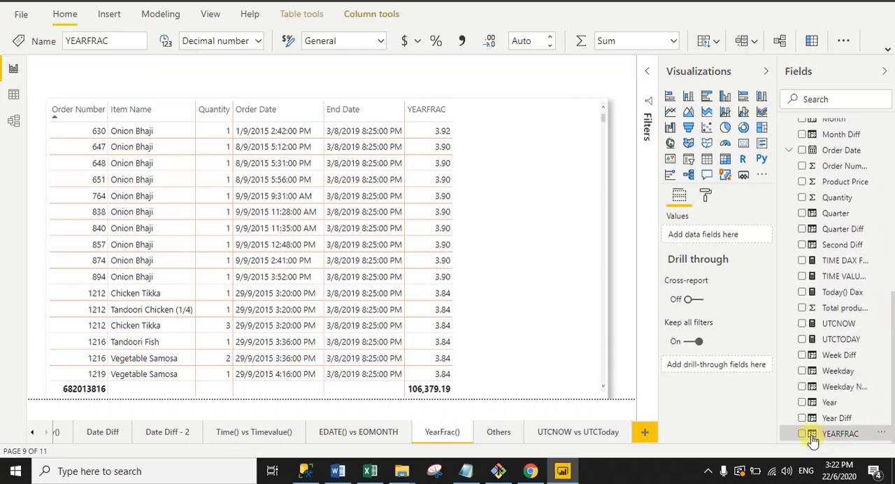
pyautogui.click(647, 67)
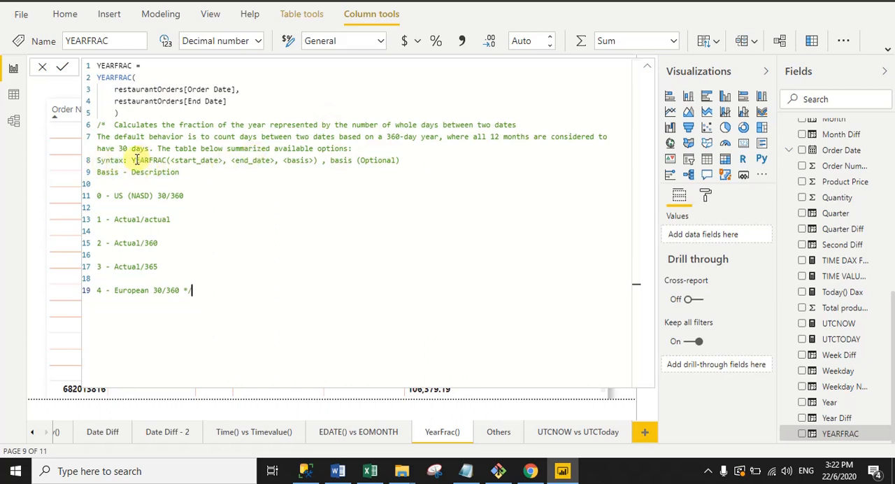
pyautogui.moveTo(137, 160); pyautogui.dragTo(294, 161)
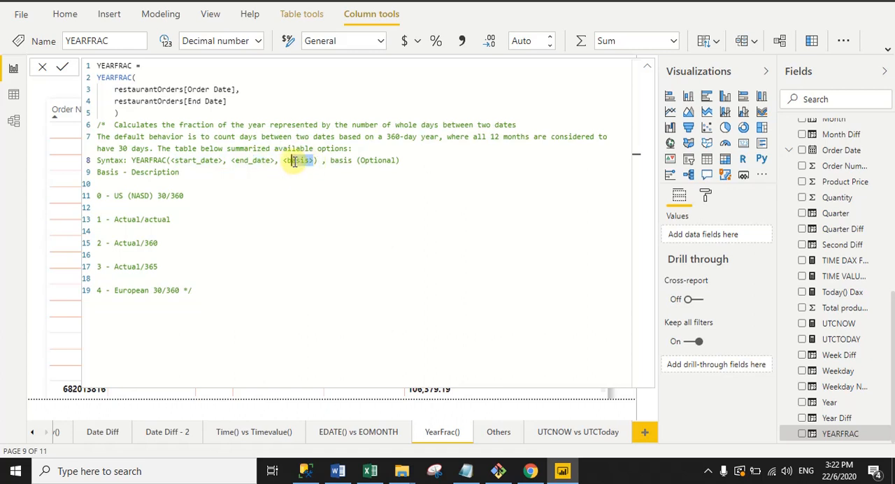
# - Review the basis options 0 to 4 in the YEARFRAC comment, from US (NASD) 30/360 to European 30/360, and collapse the formula editor
pyautogui.click(97, 196)
pyautogui.moveTo(98, 196); pyautogui.dragTo(106, 295)
pyautogui.click(107, 295)
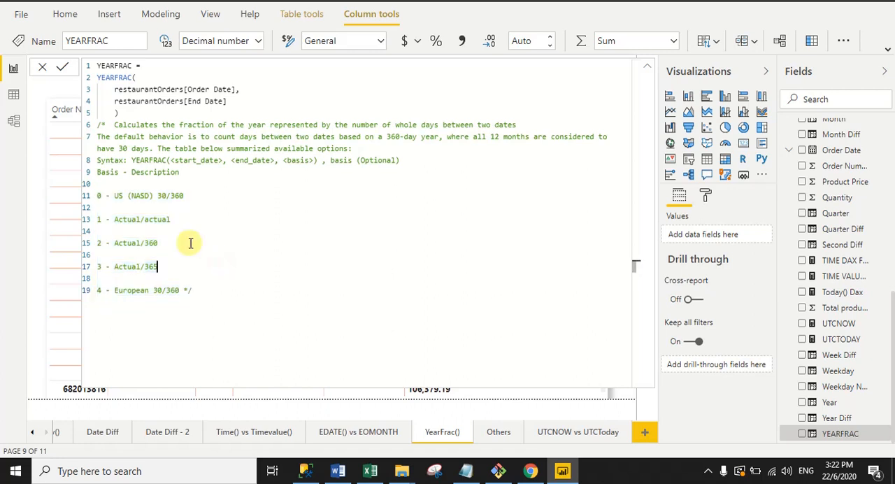
pyautogui.doubleClick(116, 196)
pyautogui.moveTo(140, 196); pyautogui.dragTo(154, 196)
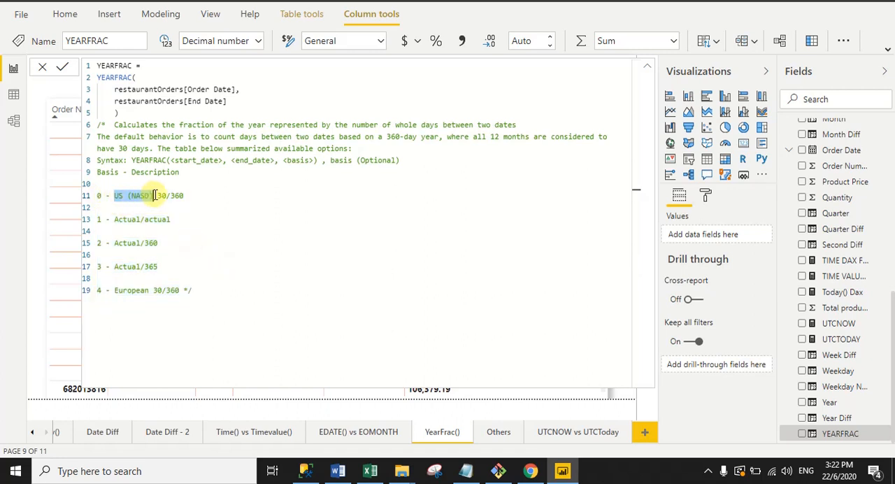
pyautogui.click(183, 196)
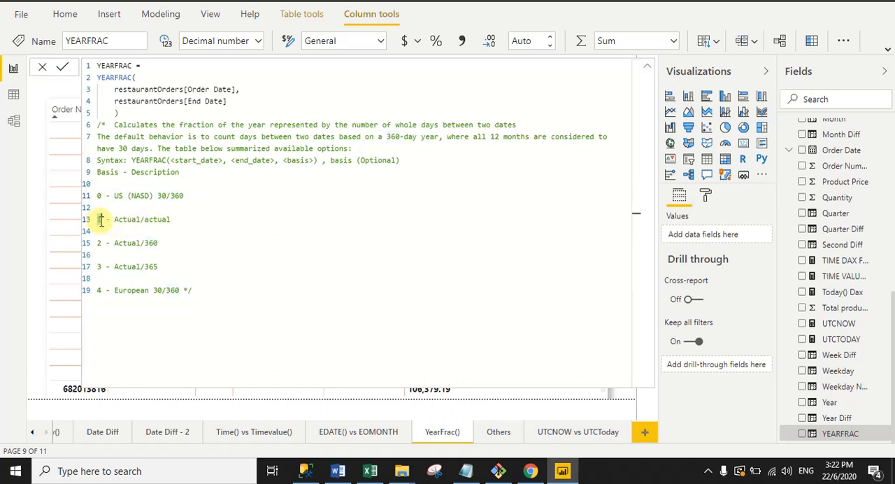
pyautogui.moveTo(114, 220); pyautogui.dragTo(183, 219)
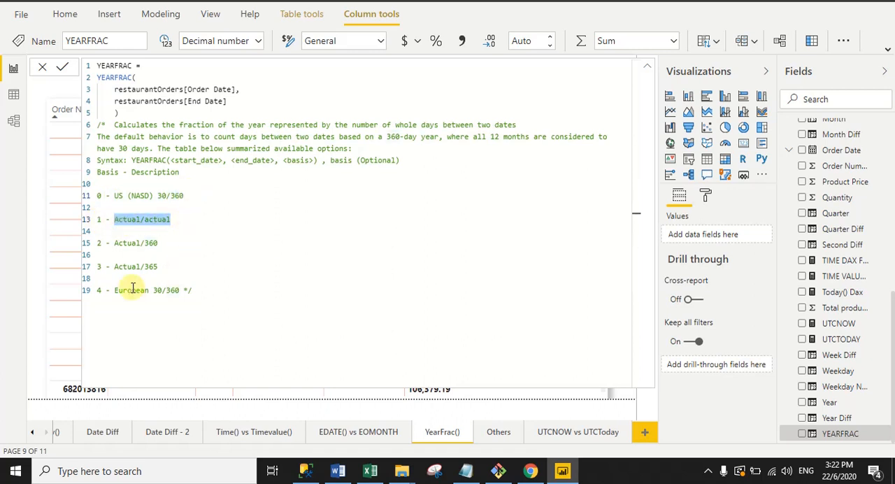
pyautogui.moveTo(110, 291); pyautogui.dragTo(194, 288)
pyautogui.click(253, 260)
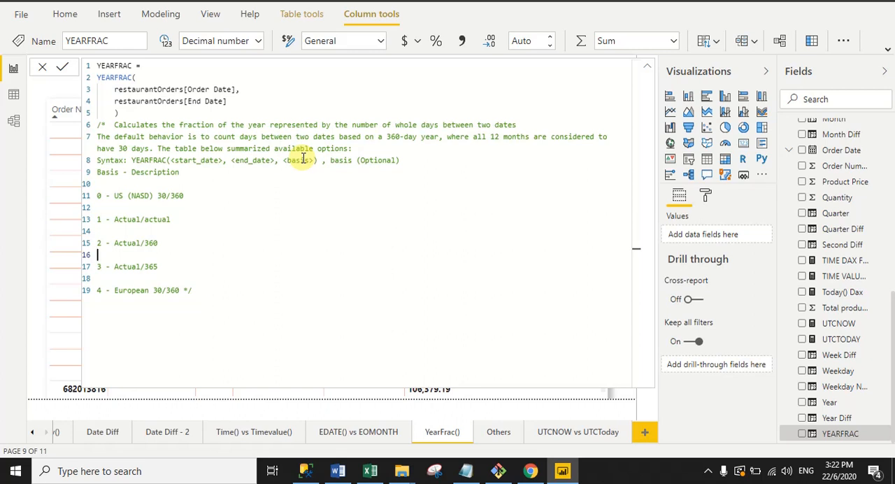
pyautogui.click(645, 69)
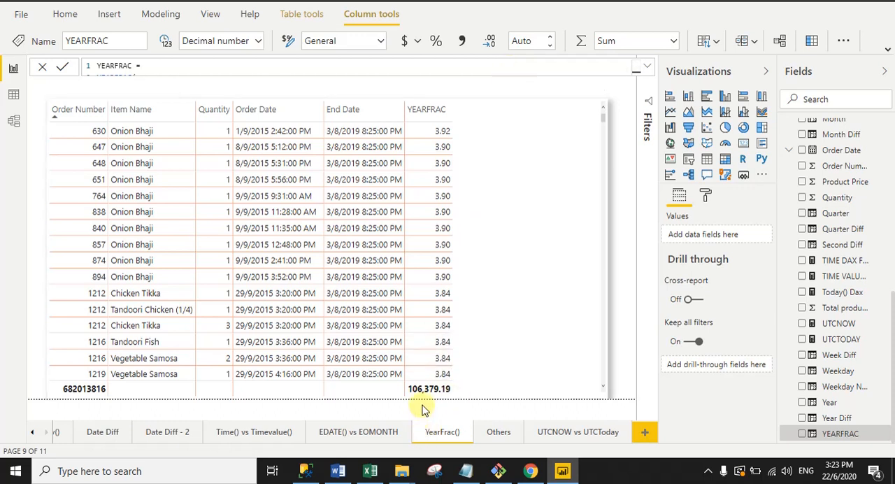
# - Open the Others report page and review the restaurantOrders Day column's formula in the expanded editor, then collapse it
pyautogui.click(499, 433)
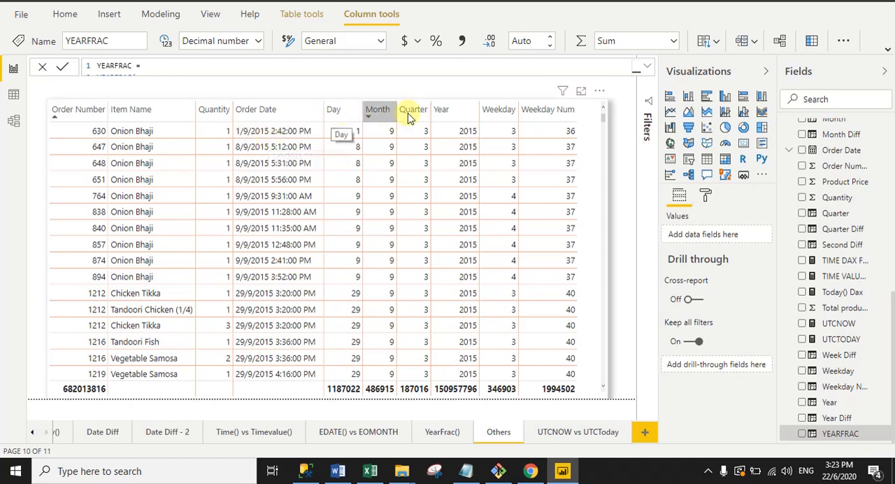
pyautogui.moveTo(894, 382); pyautogui.dragTo(893, 272)
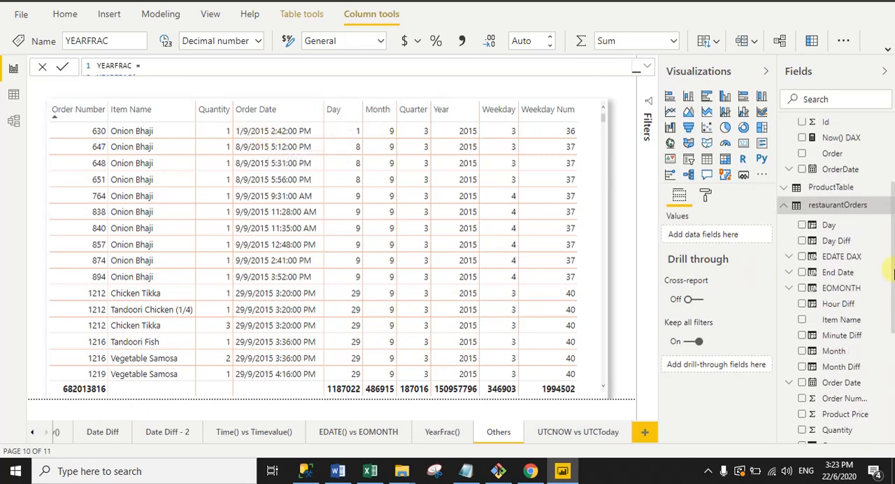
pyautogui.click(815, 228)
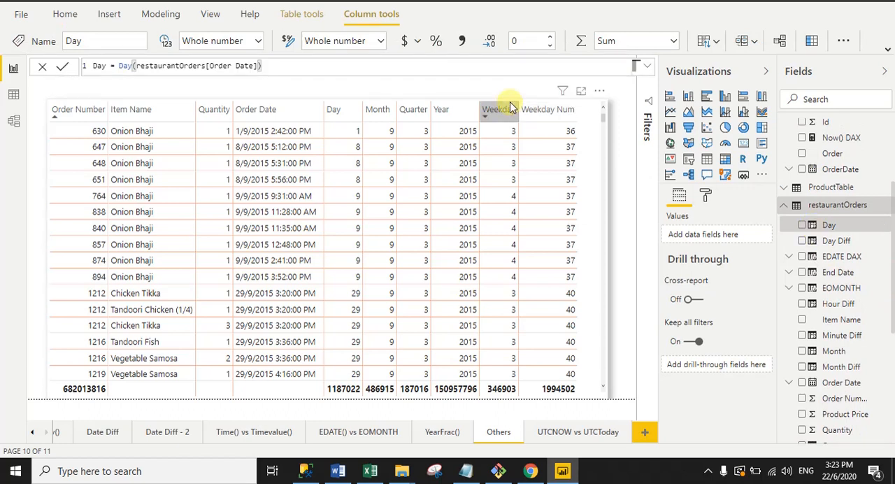
pyautogui.click(648, 69)
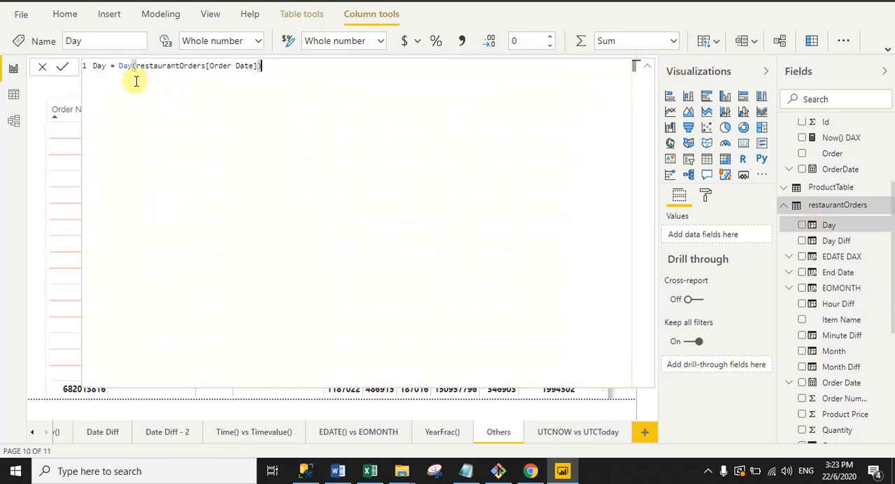
pyautogui.doubleClick(99, 65)
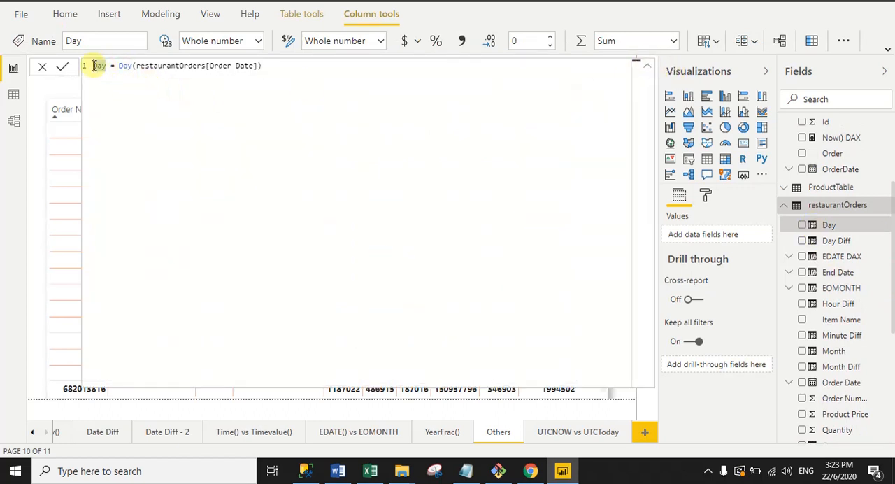
pyautogui.doubleClick(126, 66)
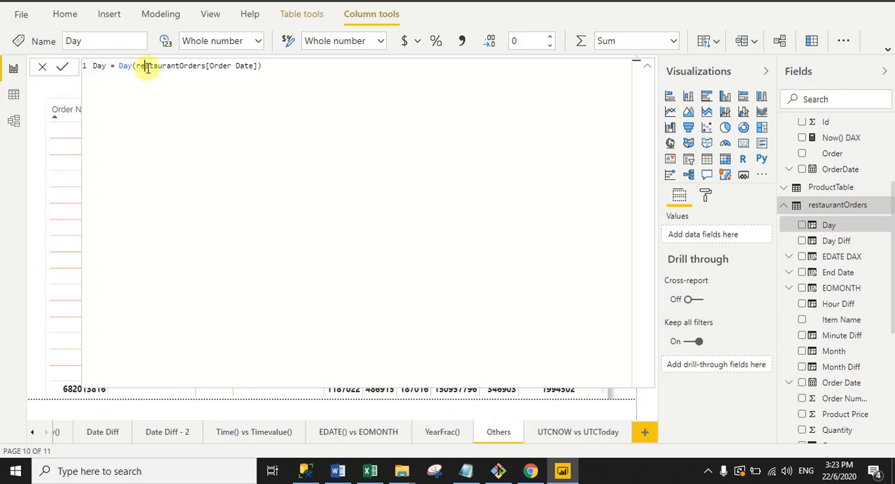
pyautogui.click(648, 68)
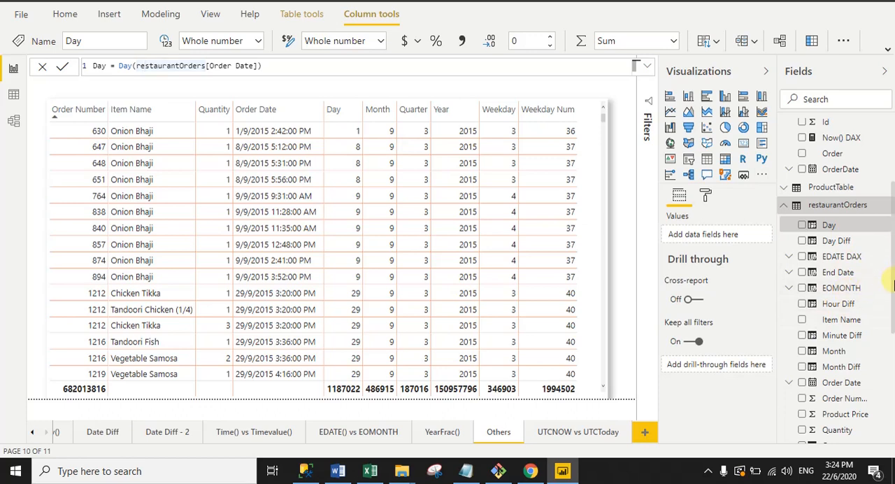
# - Open the Month column's formula and review its restaurantOrders[Order Date] argument
pyautogui.click(814, 355)
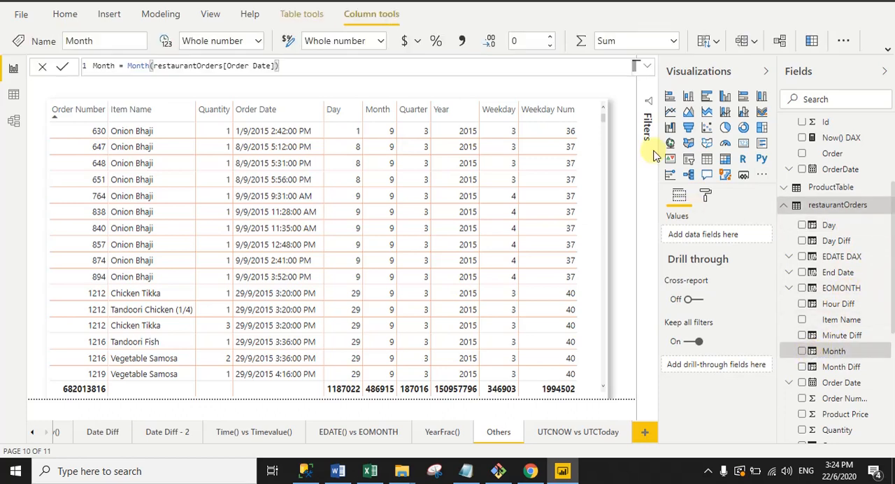
pyautogui.moveTo(127, 67); pyautogui.dragTo(258, 66)
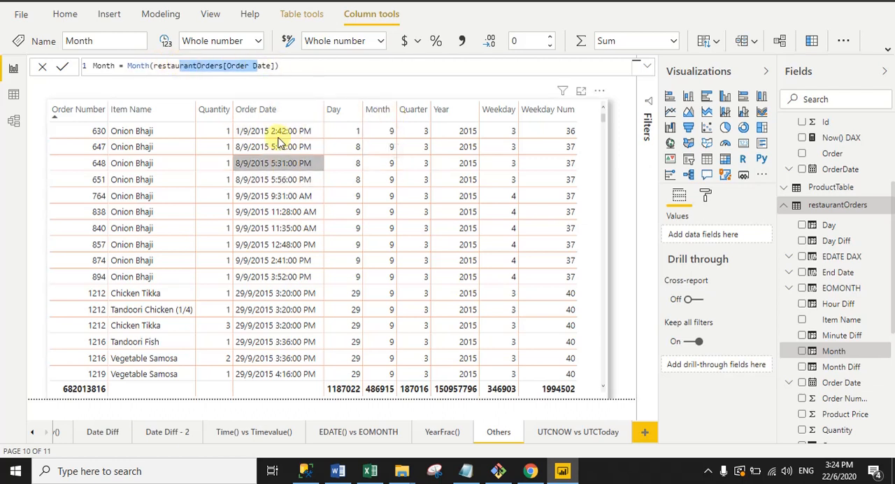
pyautogui.click(703, 370)
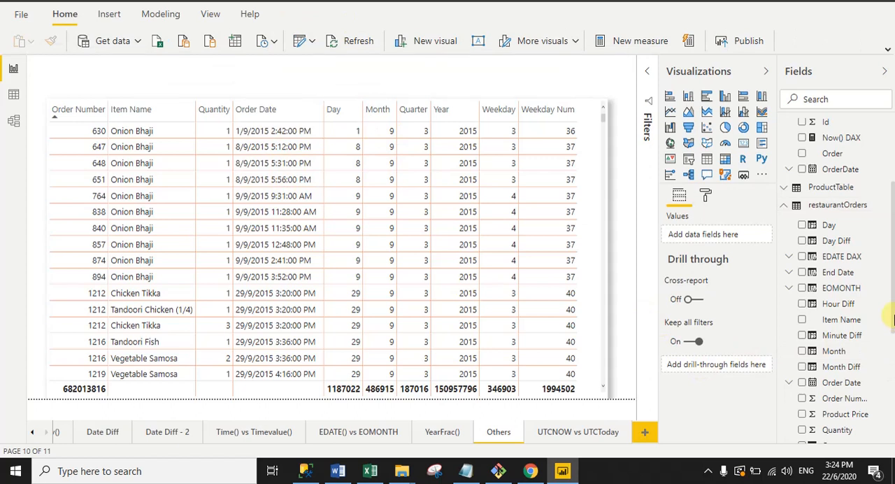
# - Open the Quarter column's formula and check its restaurantOrders[Order Date] argument against the table's Quarter values
pyautogui.moveTo(894, 320); pyautogui.dragTo(892, 385)
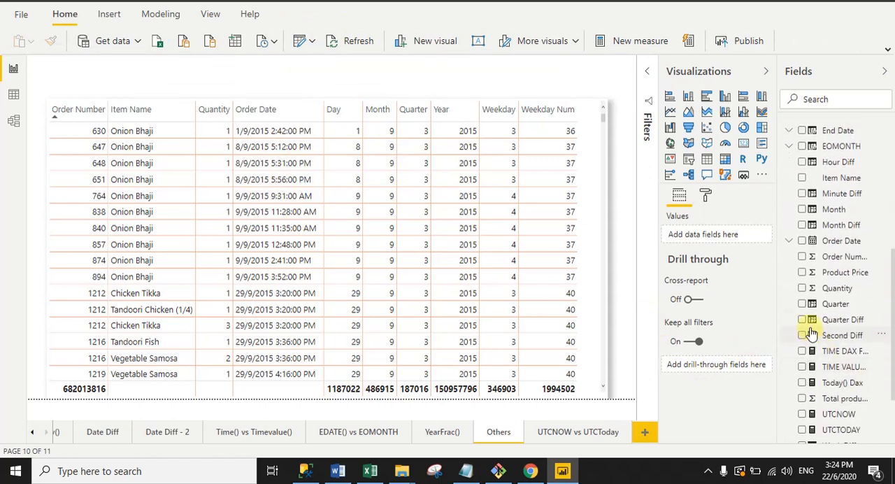
pyautogui.click(829, 303)
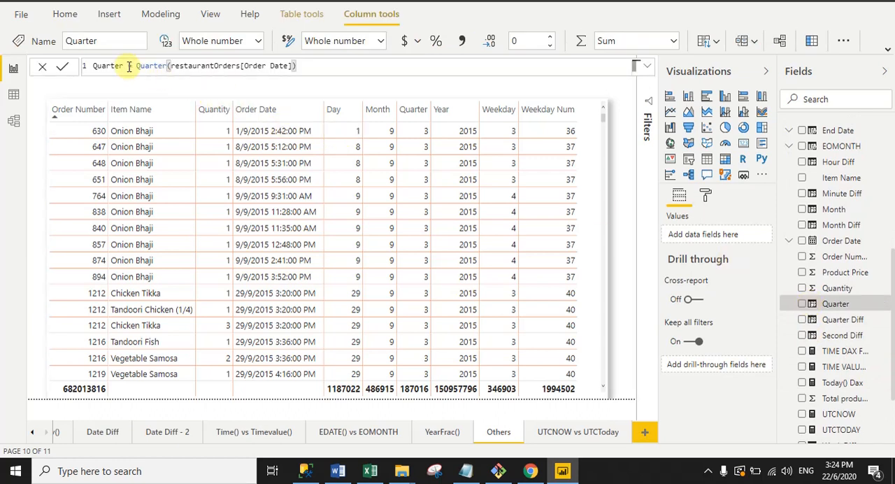
pyautogui.moveTo(135, 66); pyautogui.dragTo(289, 66)
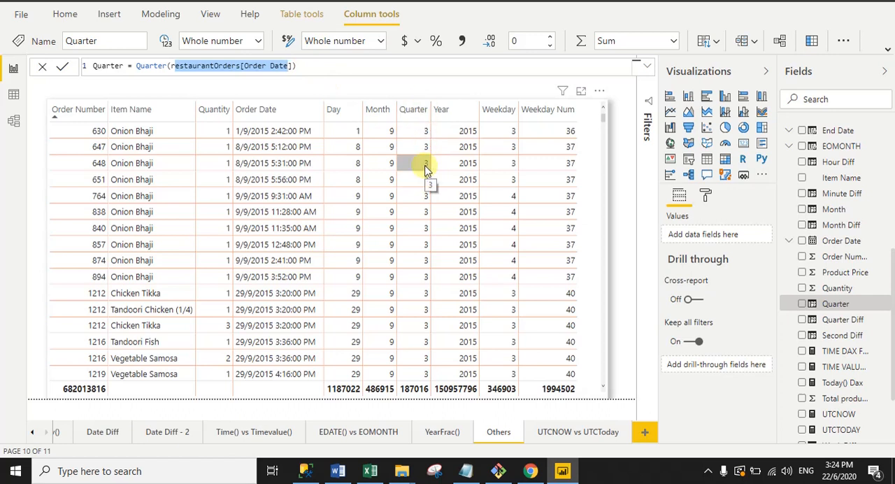
# - Open the formula of the Year column in the restaurantOrders table
pyautogui.click(894, 344)
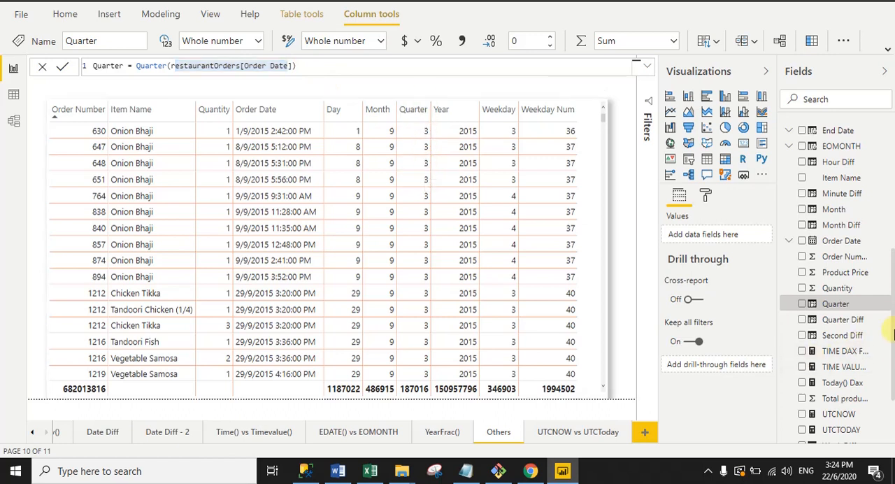
pyautogui.scroll(-3, 894, 311)
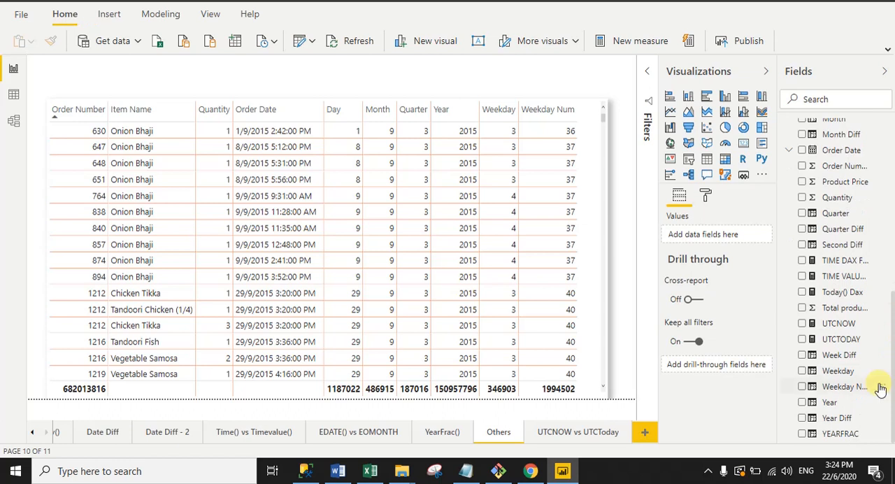
pyautogui.click(817, 404)
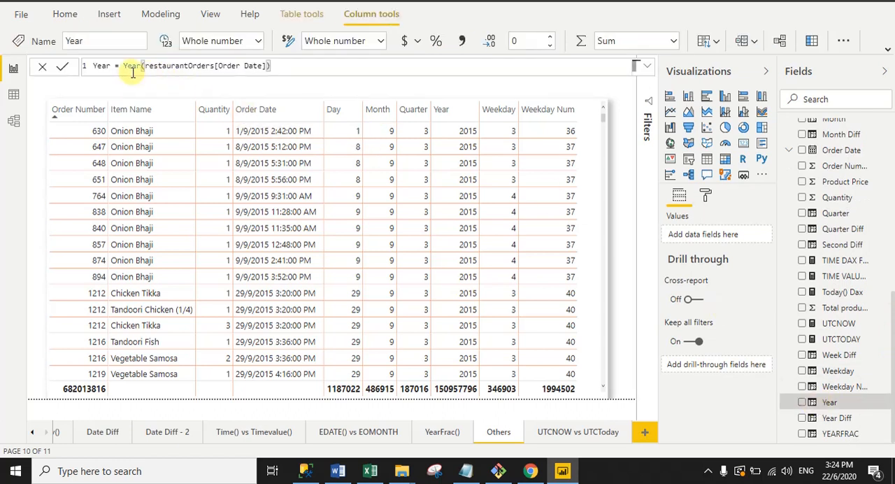
# - Review the Year function and its restaurantOrders[Order Date] argument in the Year column's formula
pyautogui.moveTo(127, 68); pyautogui.dragTo(141, 67)
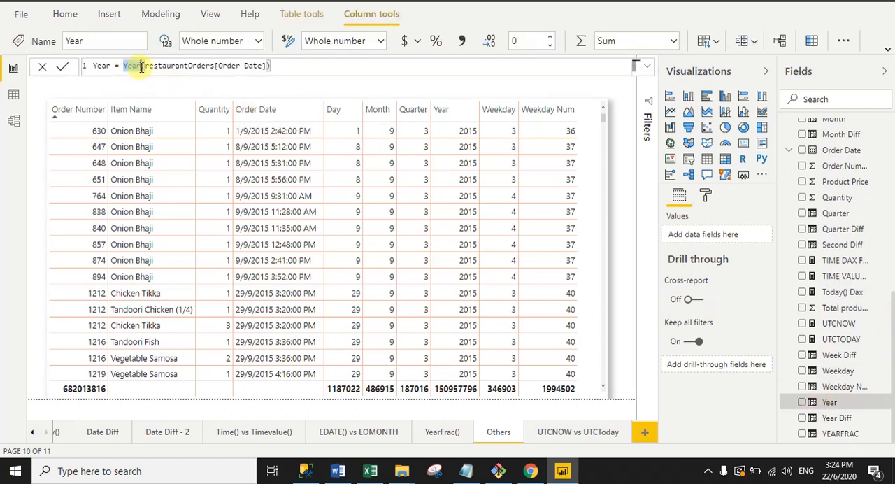
pyautogui.doubleClick(181, 65)
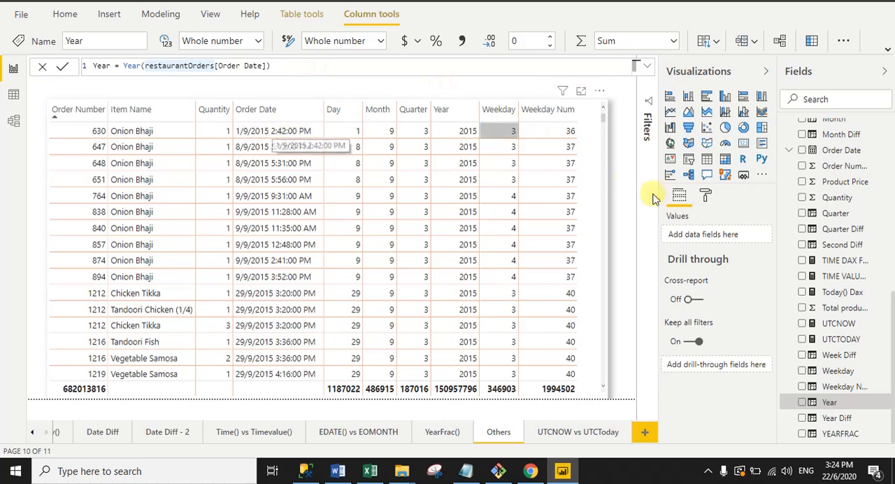
# - Open the Weekday column's formula and review the WEEKDAY function's restaurantOrders[Order Date] and return type arguments
pyautogui.click(818, 372)
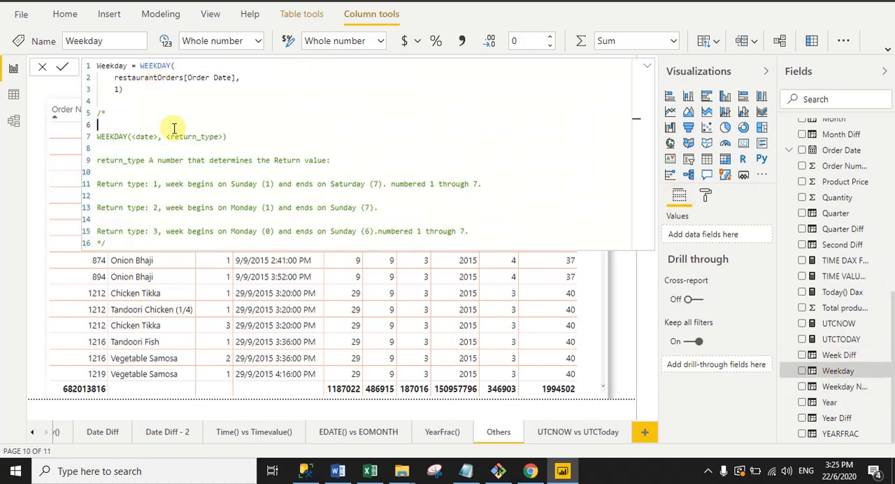
pyautogui.moveTo(140, 65); pyautogui.dragTo(171, 65)
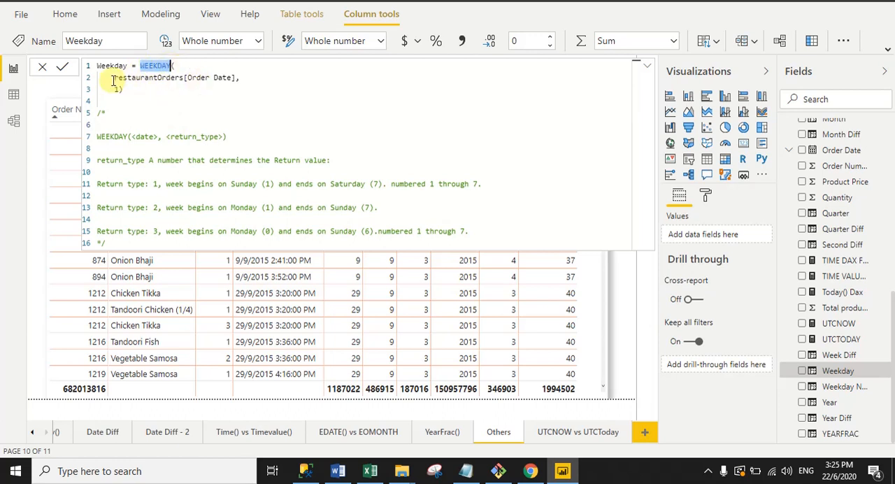
pyautogui.moveTo(114, 77); pyautogui.dragTo(238, 76)
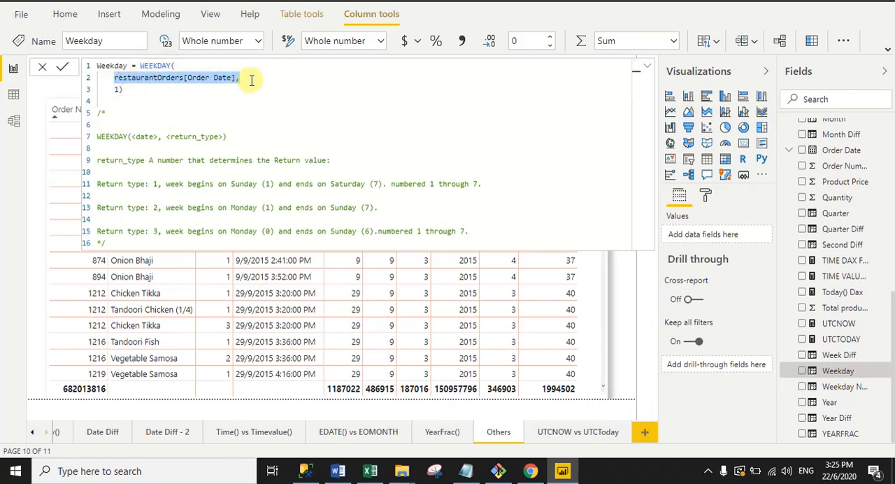
pyautogui.click(247, 77)
pyautogui.moveTo(114, 92); pyautogui.dragTo(120, 91)
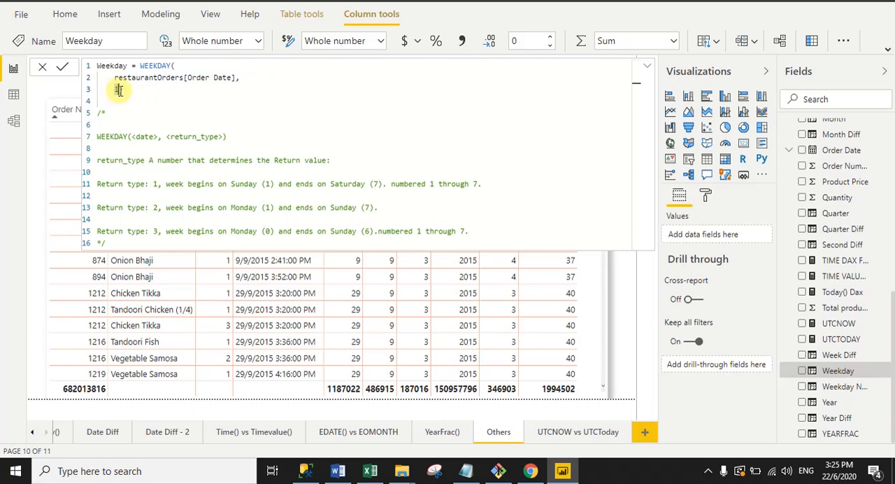
# - Compare the notes on WEEKDAY return types 1, 2 and 3 with the return type used in the formula
pyautogui.click(201, 134)
pyautogui.moveTo(168, 185); pyautogui.dragTo(363, 184)
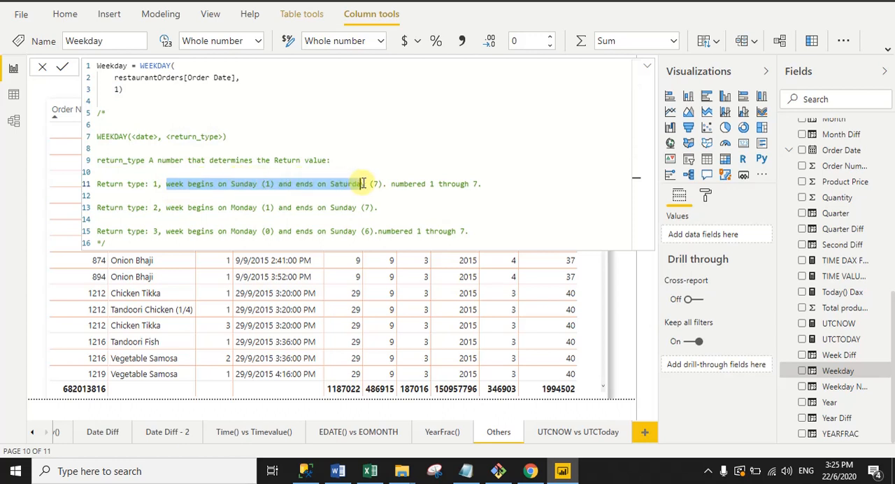
pyautogui.click(133, 98)
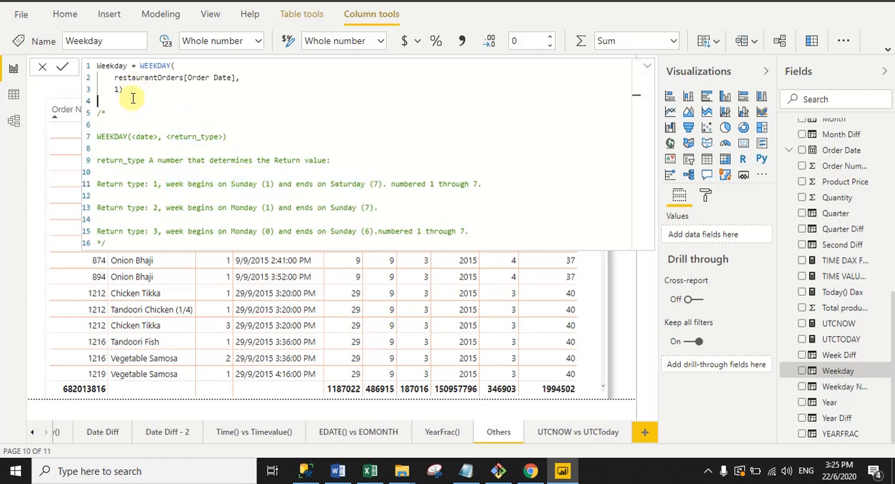
pyautogui.moveTo(232, 207); pyautogui.dragTo(350, 207)
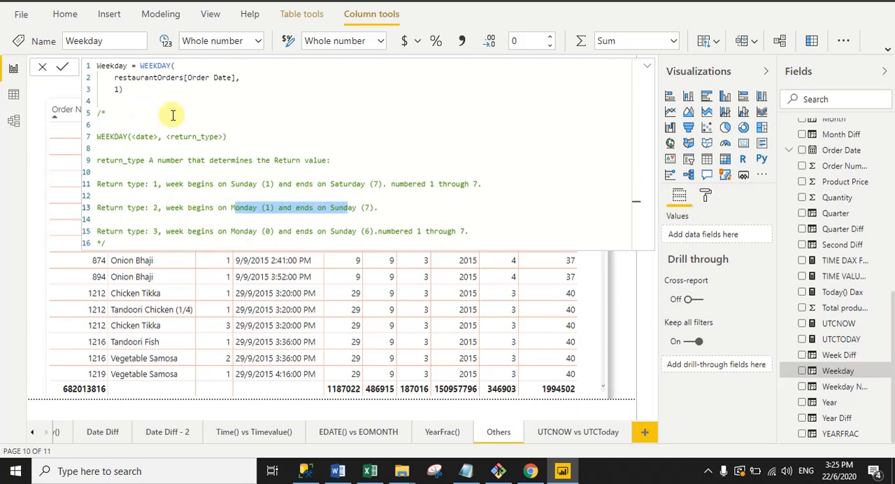
pyautogui.click(117, 91)
pyautogui.write('1)')
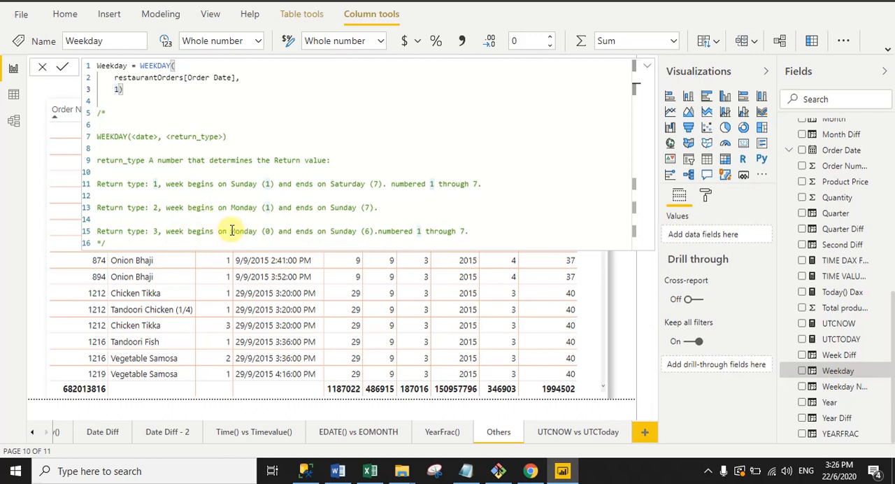
pyautogui.moveTo(232, 231); pyautogui.dragTo(355, 233)
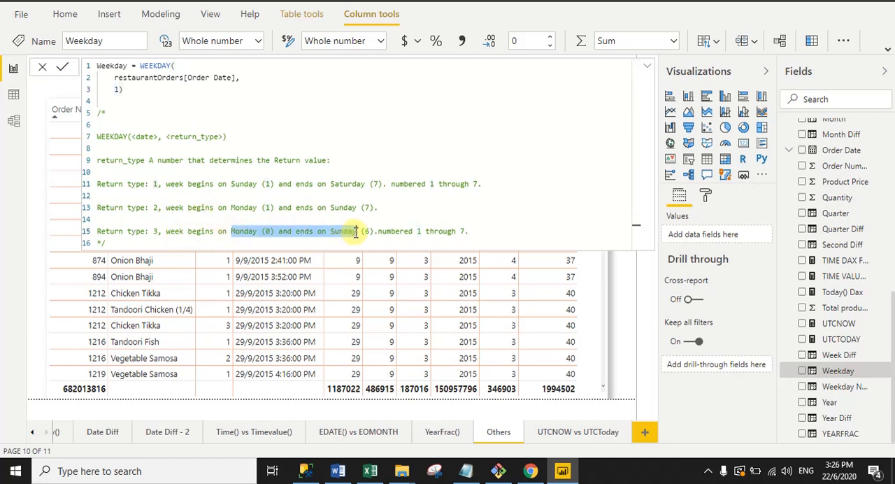
pyautogui.click(331, 149)
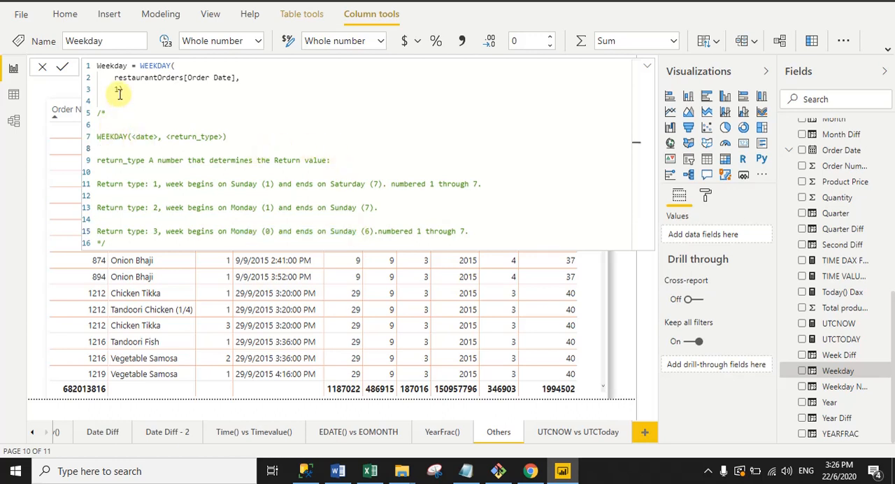
pyautogui.click(253, 138)
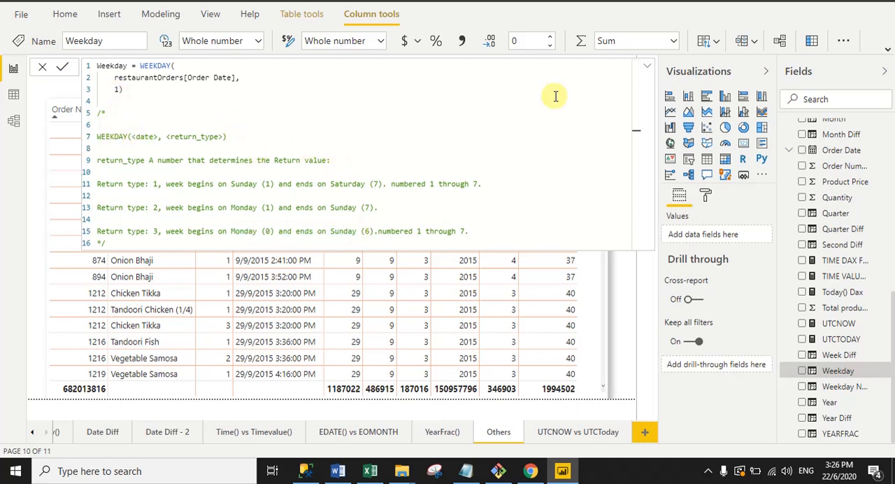
# - Collapse the Weekday formula editor and check the table's Weekday values against the order dates
pyautogui.click(648, 65)
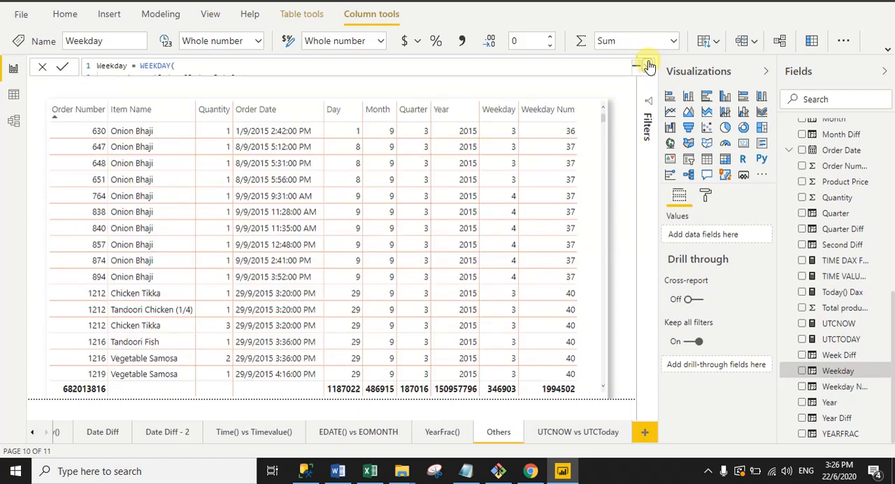
pyautogui.click(648, 65)
pyautogui.click(648, 65)
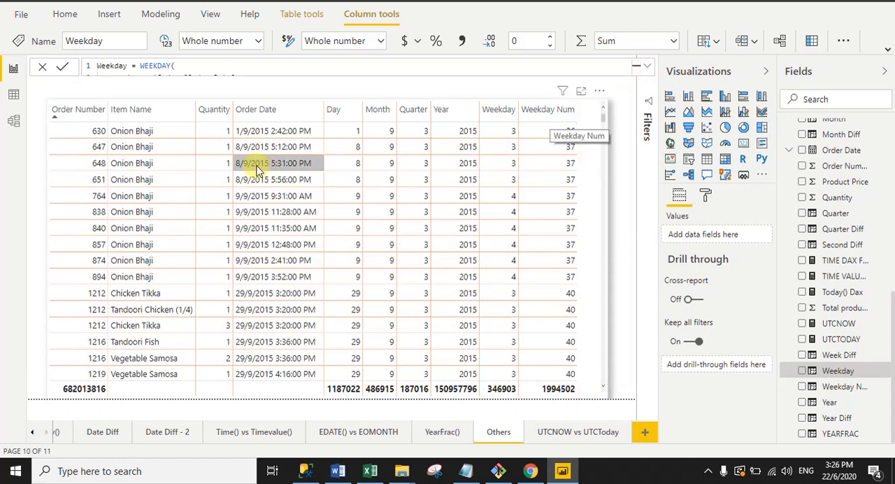
# - Open the Weekday Num column's formula and review the WEEKNUM function's date and return type arguments
pyautogui.click(814, 390)
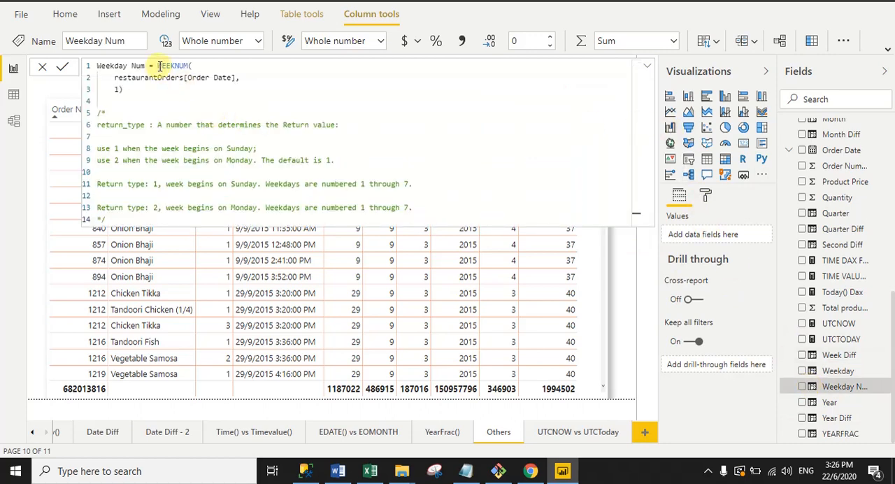
pyautogui.moveTo(158, 65); pyautogui.dragTo(189, 65)
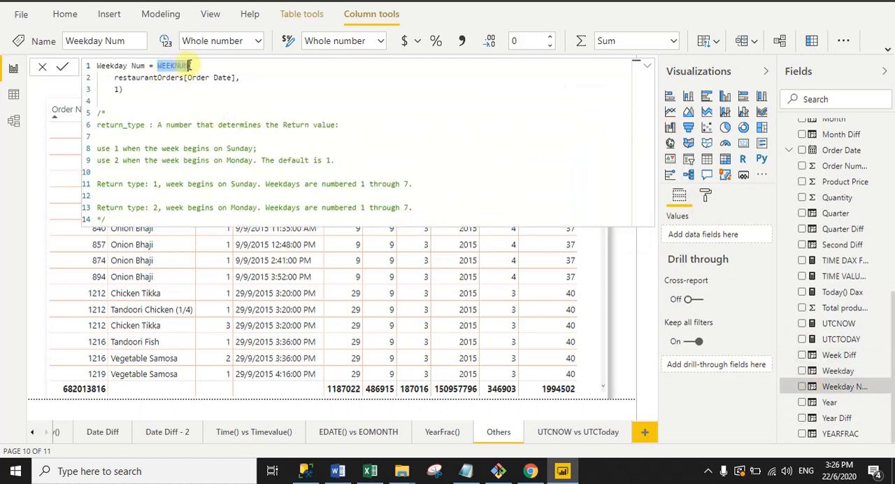
pyautogui.moveTo(107, 78); pyautogui.dragTo(267, 72)
pyautogui.click(119, 89)
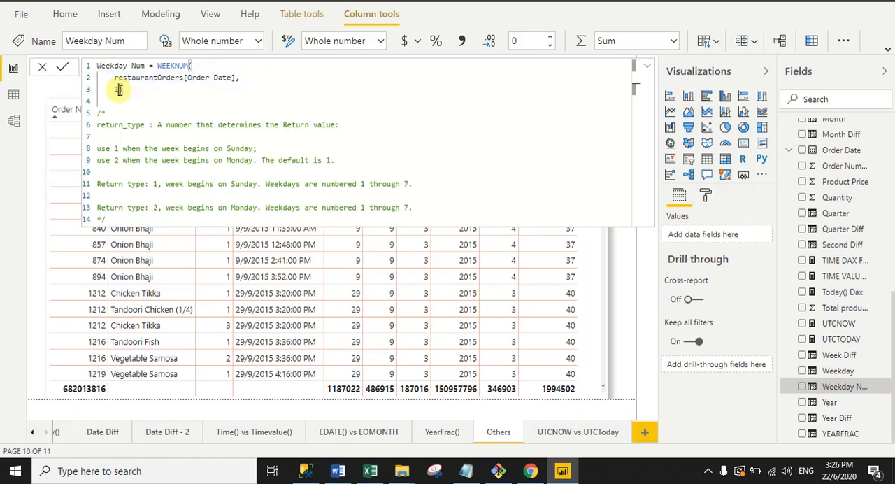
# - Read the notes on WEEKNUM return types 1 and 2, then collapse the formula editor to view the Weekday Num values
pyautogui.moveTo(153, 184); pyautogui.dragTo(196, 193)
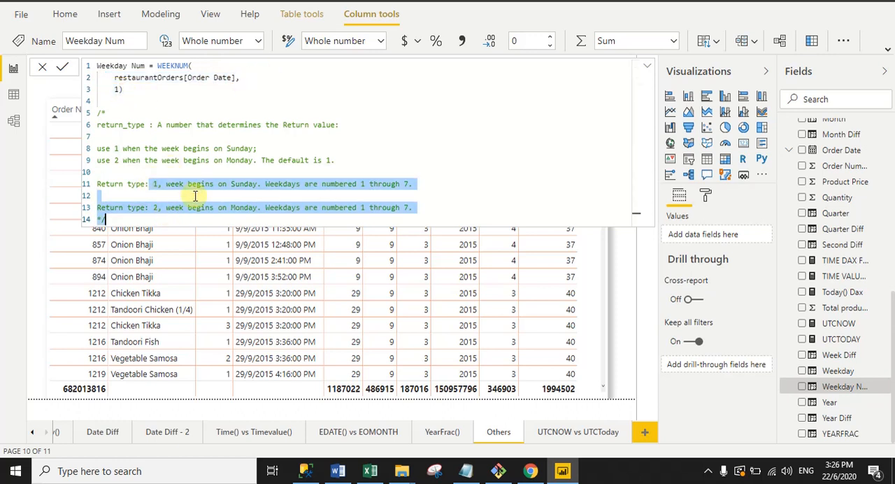
pyautogui.click(200, 186)
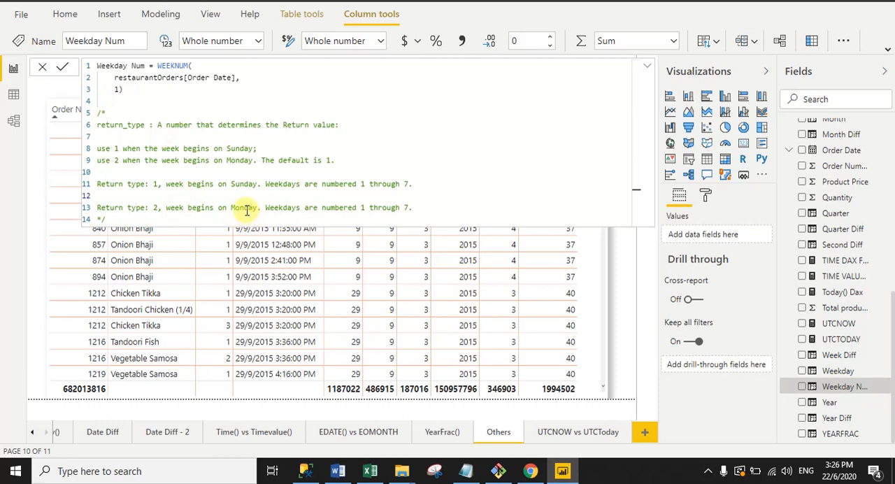
pyautogui.click(154, 87)
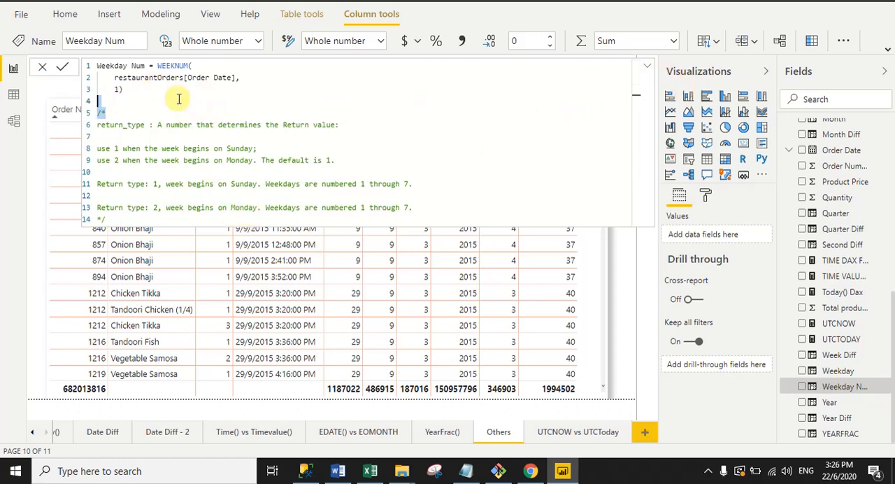
pyautogui.moveTo(177, 111); pyautogui.dragTo(97, 65)
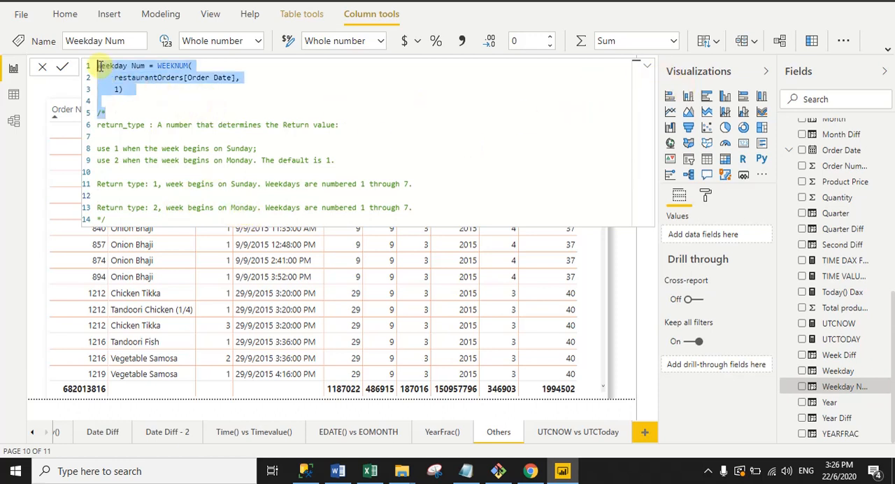
pyautogui.click(647, 66)
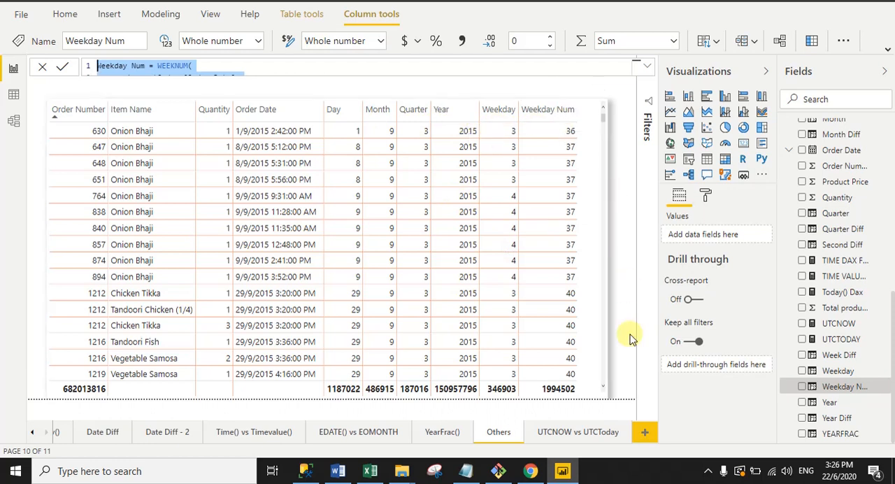
# - Open the UTCNOW vs UTCToday report page and review the UTCNOW measure's formula
pyautogui.click(567, 439)
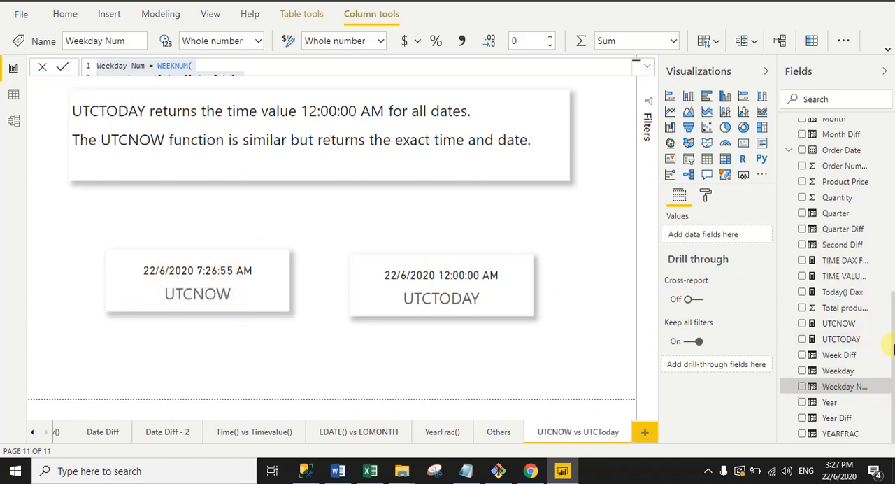
pyautogui.moveTo(893, 370)
pyautogui.mouseDown()
pyautogui.moveTo(893, 319)
pyautogui.moveTo(894, 355)
pyautogui.mouseUp()
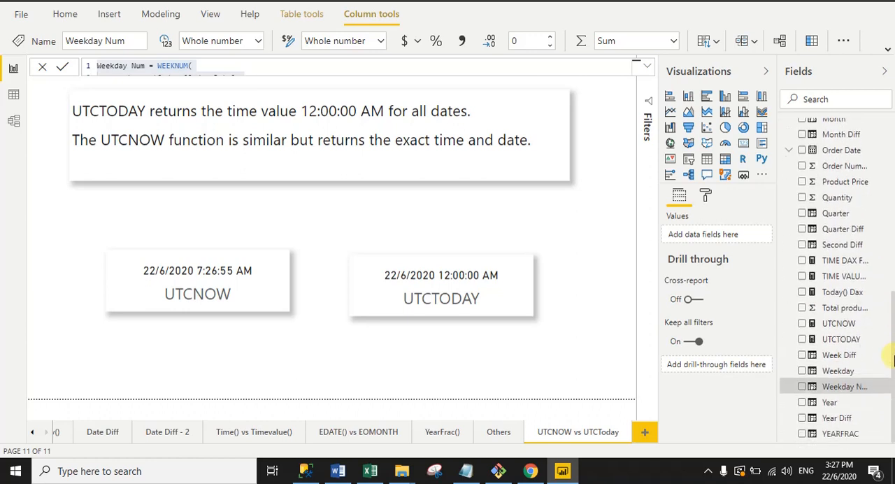
pyautogui.click(812, 328)
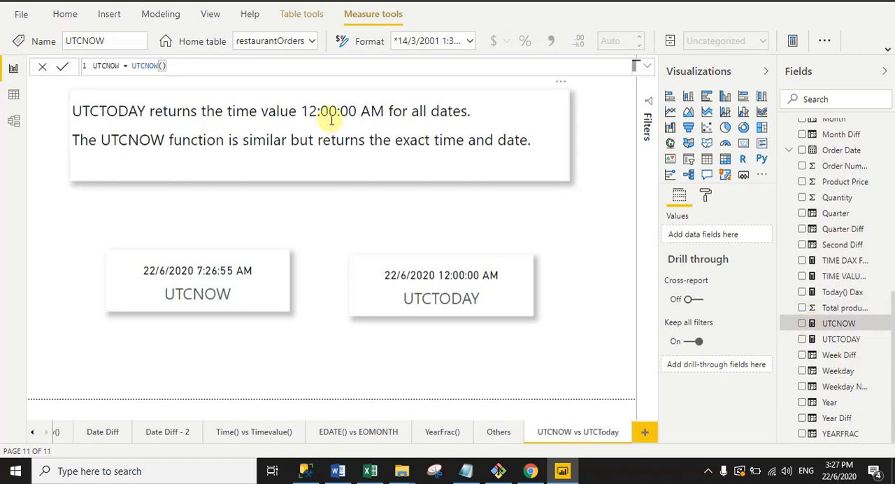
pyautogui.moveTo(133, 66); pyautogui.dragTo(159, 66)
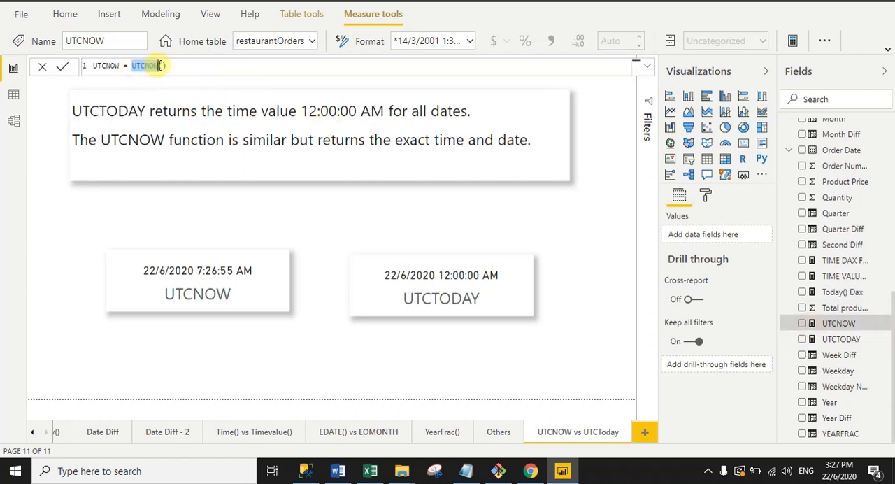
pyautogui.click(172, 66)
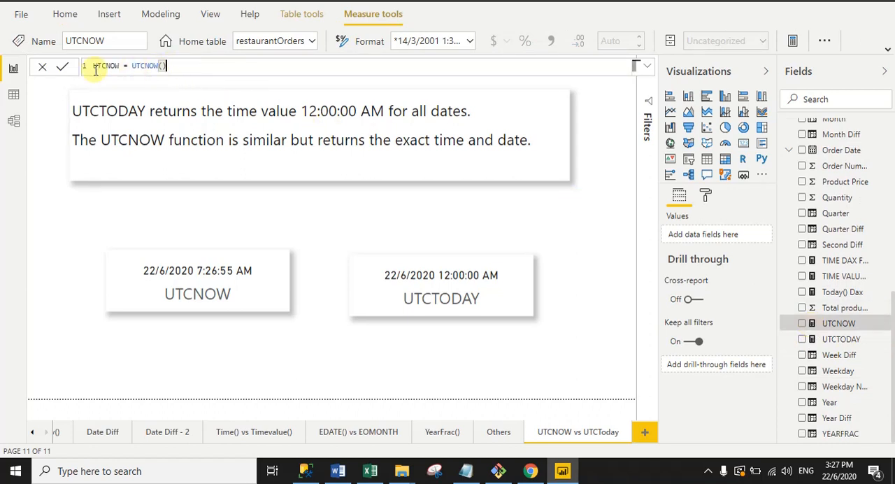
# - Open the UTCTODAY measure and review its UTCTODAY() formula
pyautogui.click(813, 341)
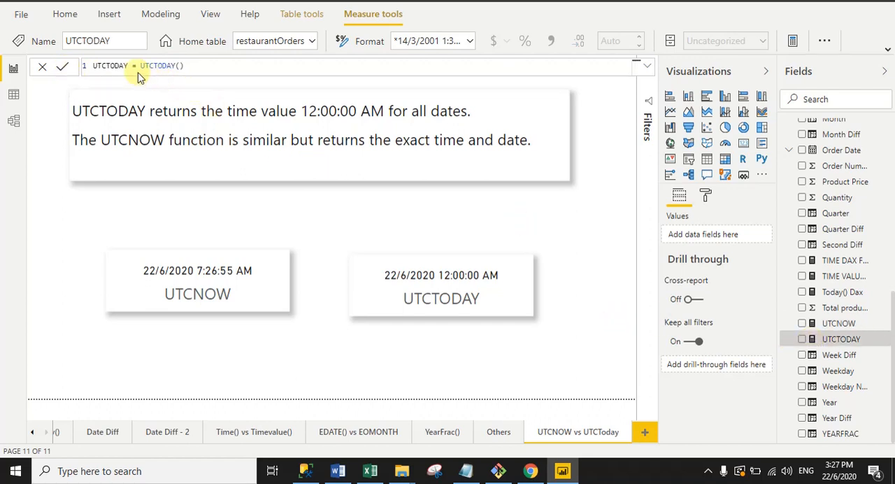
pyautogui.moveTo(140, 65); pyautogui.dragTo(188, 65)
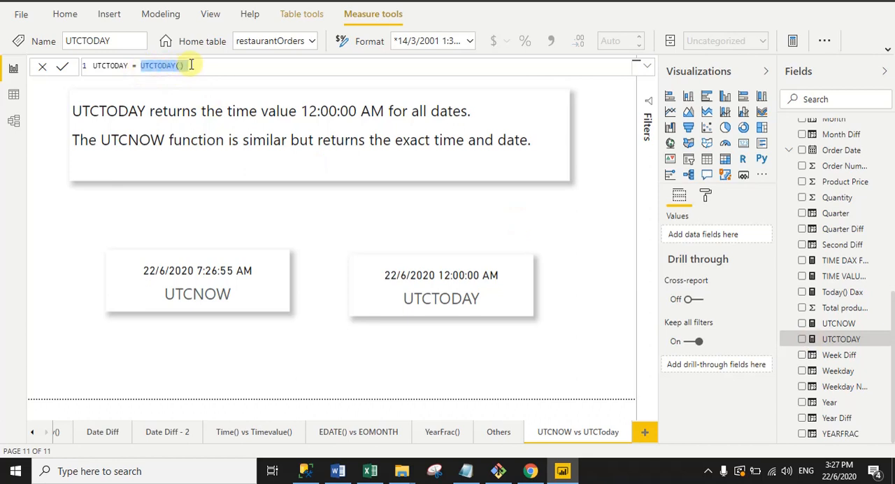
pyautogui.click(196, 65)
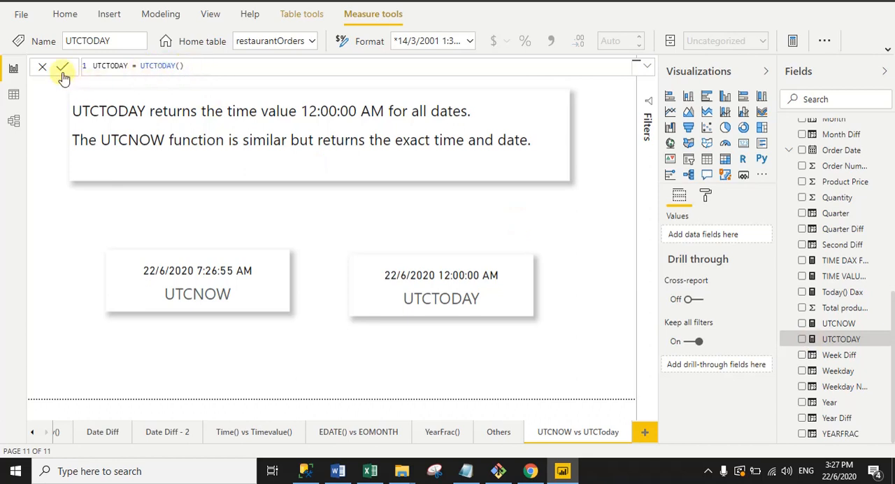